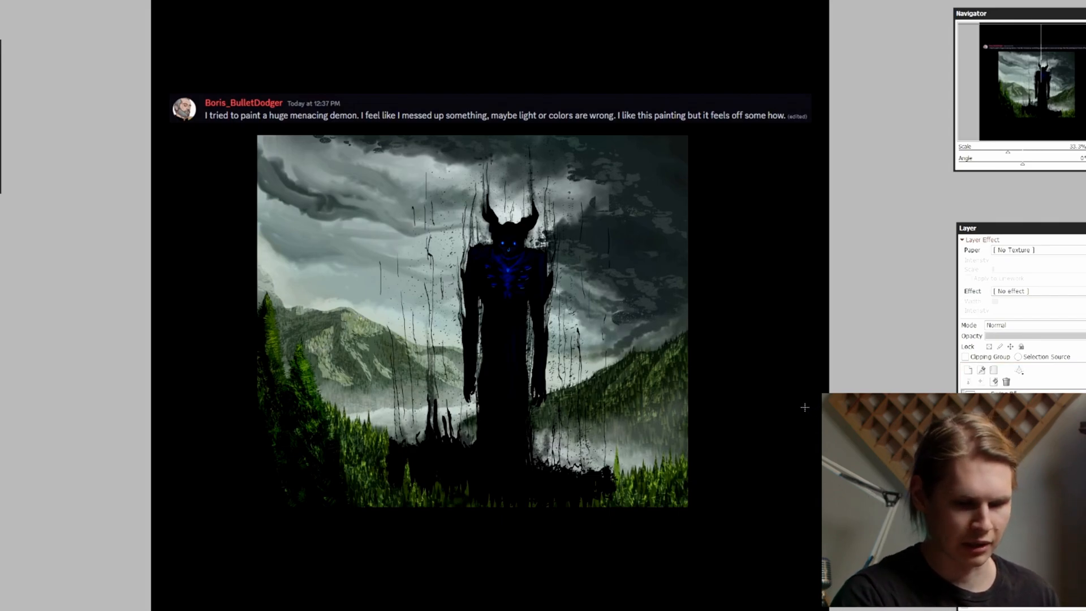
# Examine the submitted demon painting as a whole and at closer range
pyautogui.press('d')
pyautogui.hotkey('ctrl', 'z')
pyautogui.press('pageup')
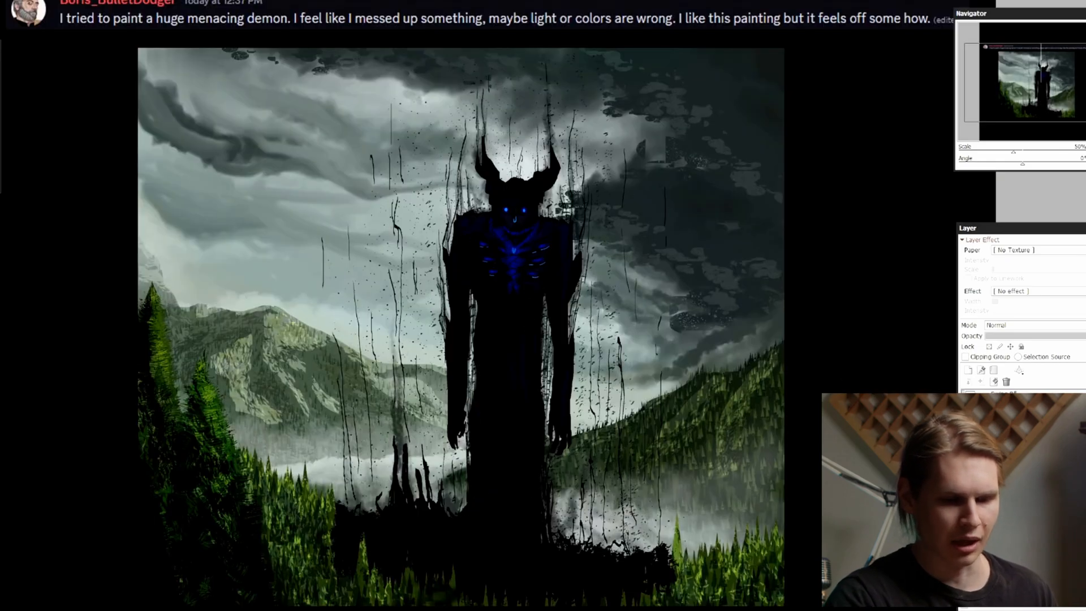
pyautogui.moveTo(643, 334); pyautogui.dragTo(646, 318)
pyautogui.press('pagedown')
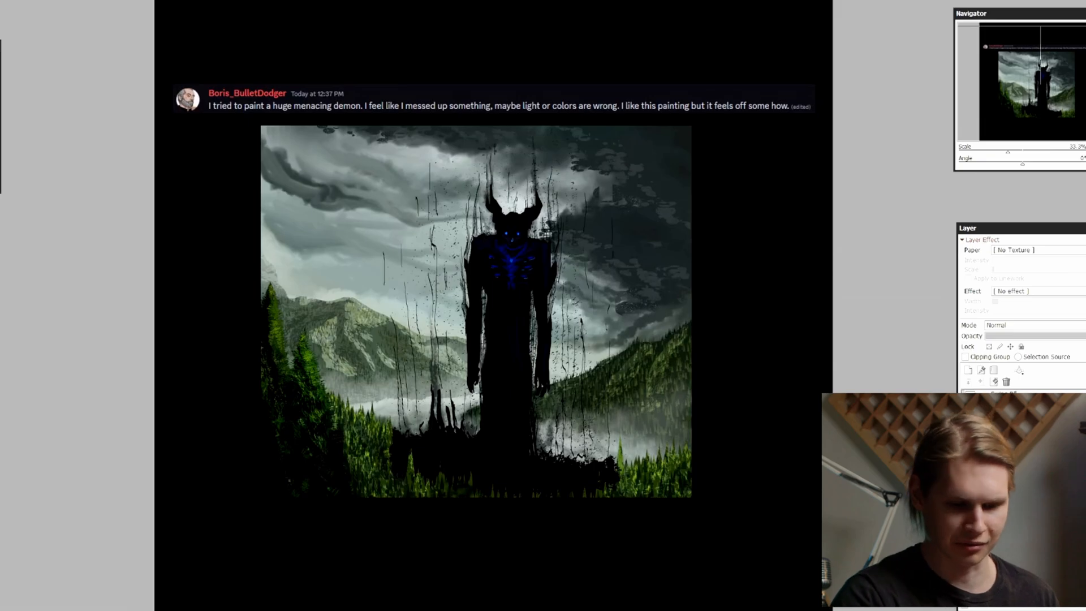
pyautogui.press('pageup')
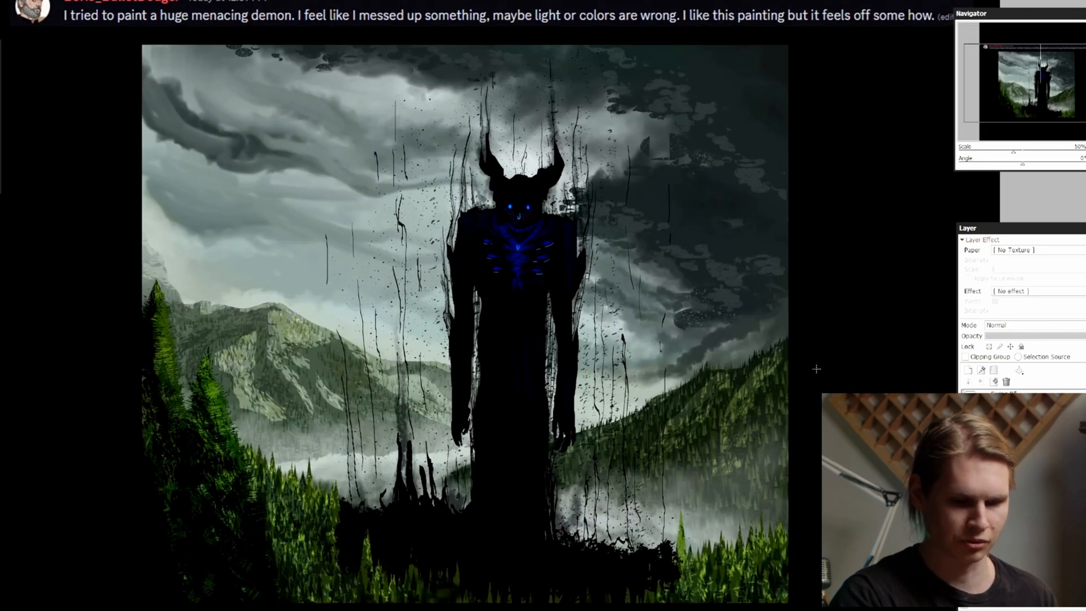
pyautogui.press('pagedown')
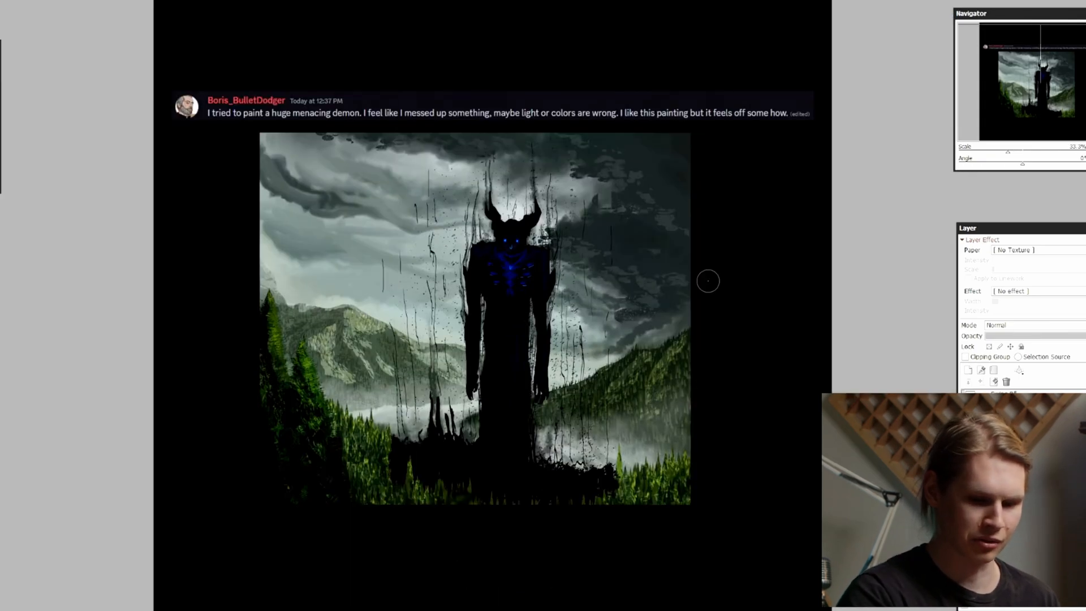
# Sketch a small, nearly square television with an antenna and a stand in red on the black area below the painting
pyautogui.moveTo(596, 388); pyautogui.dragTo(628, 281)
pyautogui.press('pageup')
pyautogui.press('pageup')
pyautogui.press('pageup')
pyautogui.moveTo(631, 392); pyautogui.dragTo(611, 149)
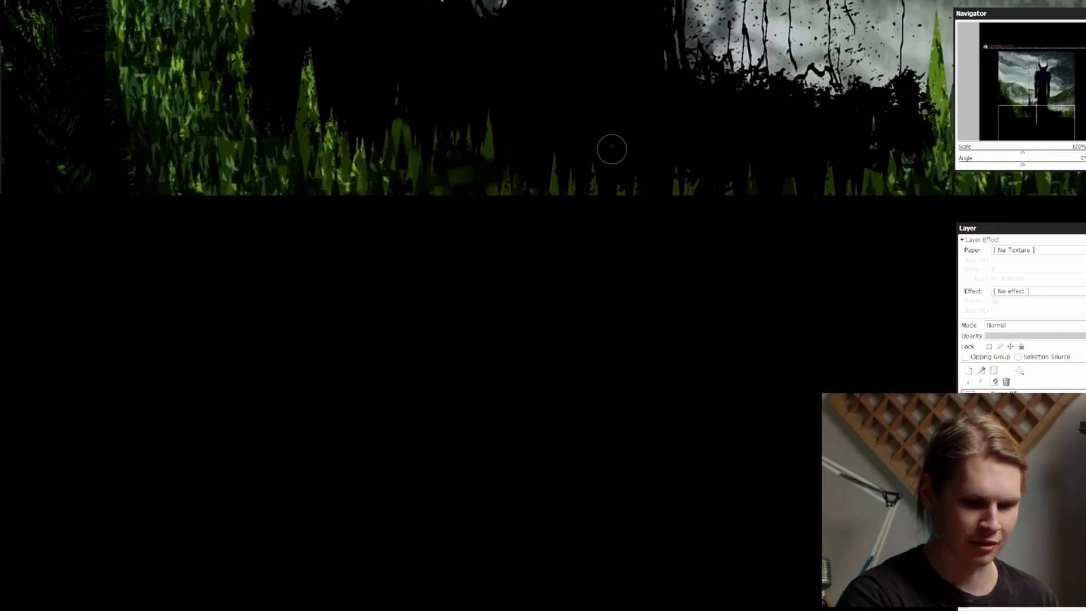
pyautogui.moveTo(511, 288); pyautogui.dragTo(515, 402)
pyautogui.moveTo(511, 281); pyautogui.dragTo(659, 274)
pyautogui.moveTo(674, 280)
pyautogui.mouseDown()
pyautogui.moveTo(684, 413)
pyautogui.moveTo(535, 397)
pyautogui.mouseUp()
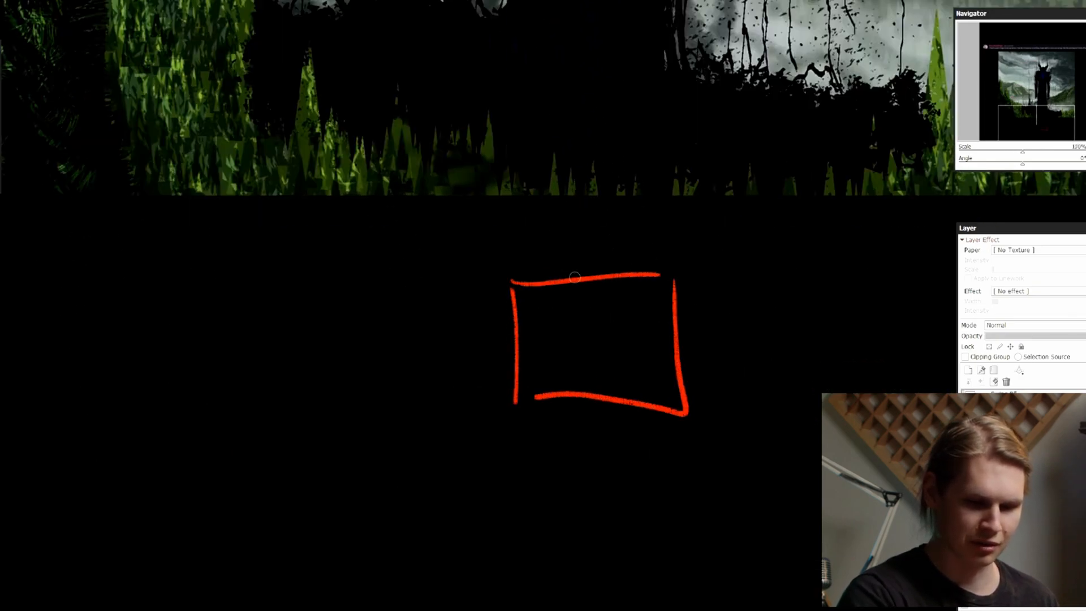
pyautogui.moveTo(557, 253); pyautogui.dragTo(602, 224)
pyautogui.hotkey('ctrl', 'z')
pyautogui.moveTo(581, 402)
pyautogui.mouseDown()
pyautogui.moveTo(574, 449)
pyautogui.moveTo(600, 453)
pyautogui.mouseUp()
pyautogui.moveTo(530, 300)
pyautogui.mouseDown()
pyautogui.moveTo(533, 382)
pyautogui.moveTo(656, 362)
pyautogui.moveTo(541, 305)
pyautogui.mouseUp()
# Sketch a wide-screen television with an inner frame and a short stand in red beside the small television
pyautogui.moveTo(801, 367); pyautogui.dragTo(510, 351)
pyautogui.moveTo(515, 246); pyautogui.dragTo(515, 387)
pyautogui.moveTo(515, 253); pyautogui.dragTo(865, 268)
pyautogui.moveTo(868, 259)
pyautogui.mouseDown()
pyautogui.moveTo(871, 290)
pyautogui.moveTo(556, 398)
pyautogui.moveTo(525, 398)
pyautogui.mouseUp()
pyautogui.moveTo(523, 267); pyautogui.dragTo(518, 386)
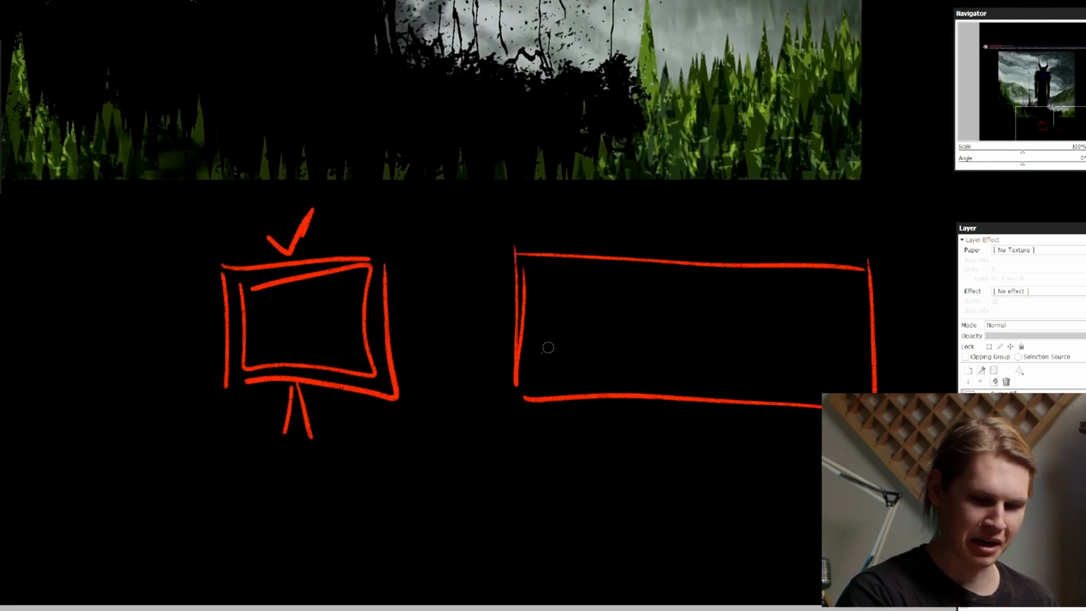
pyautogui.moveTo(856, 312); pyautogui.dragTo(855, 393)
pyautogui.moveTo(854, 281)
pyautogui.mouseDown()
pyautogui.moveTo(565, 267)
pyautogui.moveTo(826, 403)
pyautogui.mouseUp()
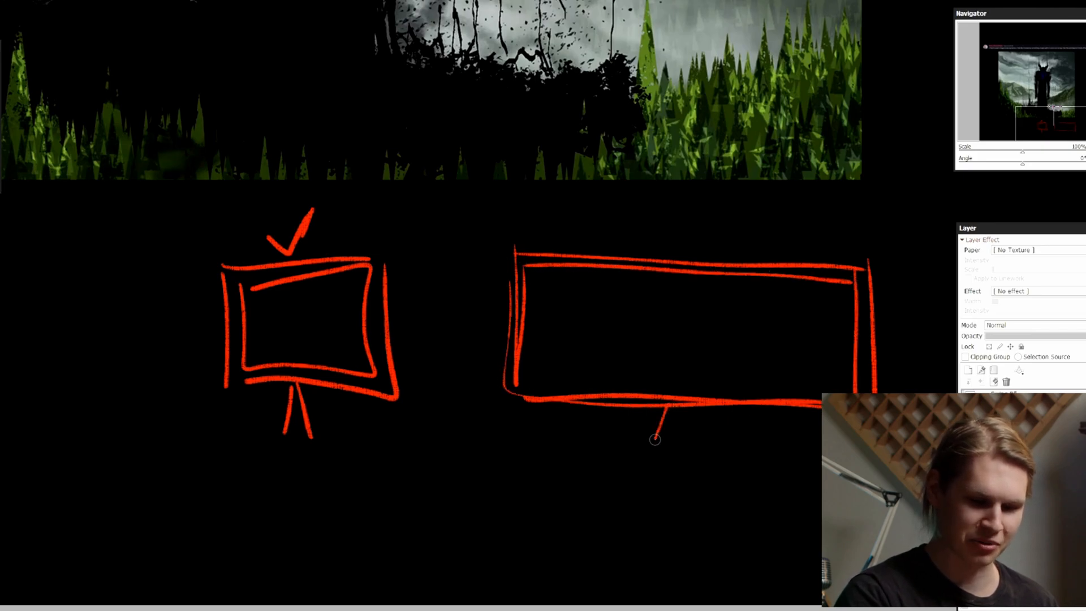
pyautogui.moveTo(677, 409); pyautogui.dragTo(664, 440)
pyautogui.moveTo(681, 406); pyautogui.dragTo(695, 432)
# Outline the edges of the demon painting with a red rectangular frame
pyautogui.scroll(-3, 598, 305)
pyautogui.moveTo(647, 175); pyautogui.dragTo(681, 348)
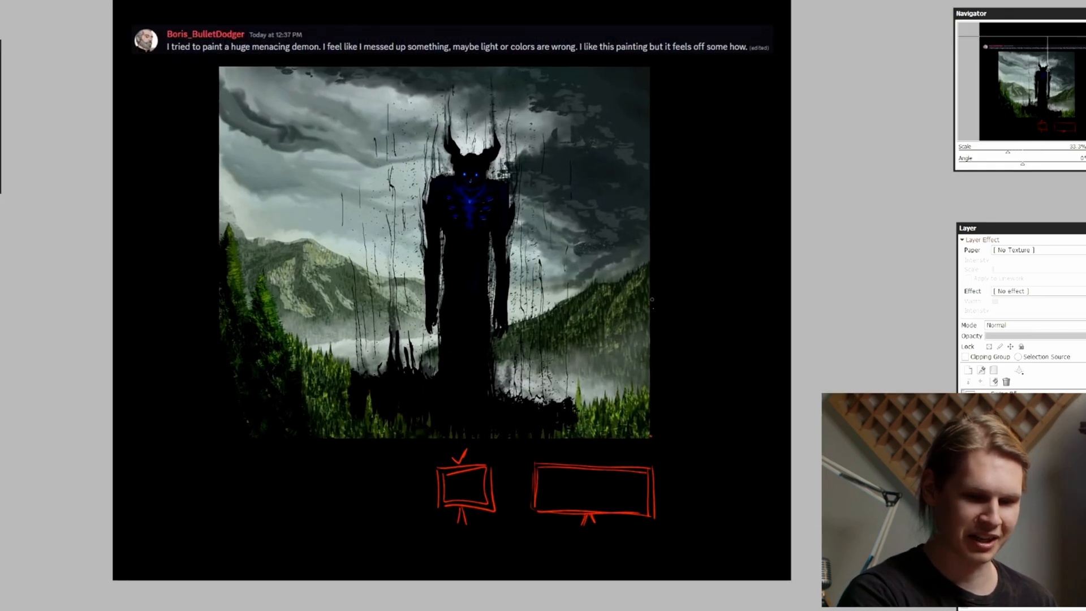
pyautogui.moveTo(653, 434)
pyautogui.mouseDown()
pyautogui.moveTo(653, 65)
pyautogui.moveTo(215, 69)
pyautogui.moveTo(216, 430)
pyautogui.moveTo(654, 436)
pyautogui.mouseUp()
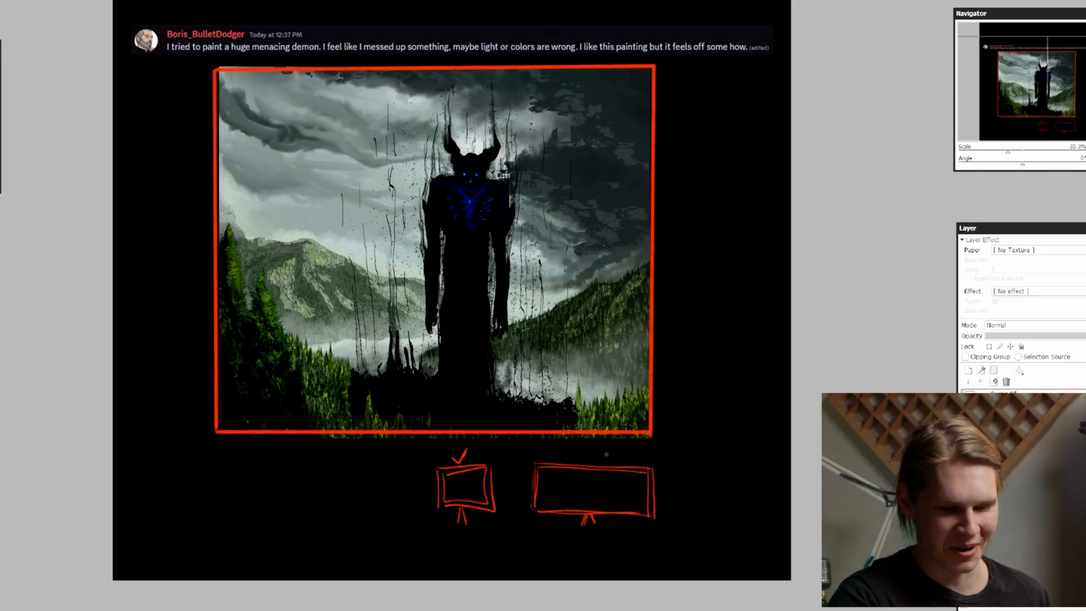
# Undo the red frame around the painting and both television sketches
pyautogui.hotkey('ctrl', 'z')
pyautogui.hotkey('ctrl', 'z')
pyautogui.hotkey('ctrl', 'z')
pyautogui.hotkey('ctrl', 'z')
pyautogui.hotkey('ctrl', 'z')
pyautogui.hotkey('ctrl', 'z')
pyautogui.hotkey('ctrl', 'z')
pyautogui.hotkey('ctrl', 'z')
pyautogui.hotkey('ctrl', 'z')
pyautogui.hotkey('ctrl', 'z')
pyautogui.hotkey('ctrl', 'z')
pyautogui.hotkey('ctrl', 'z')
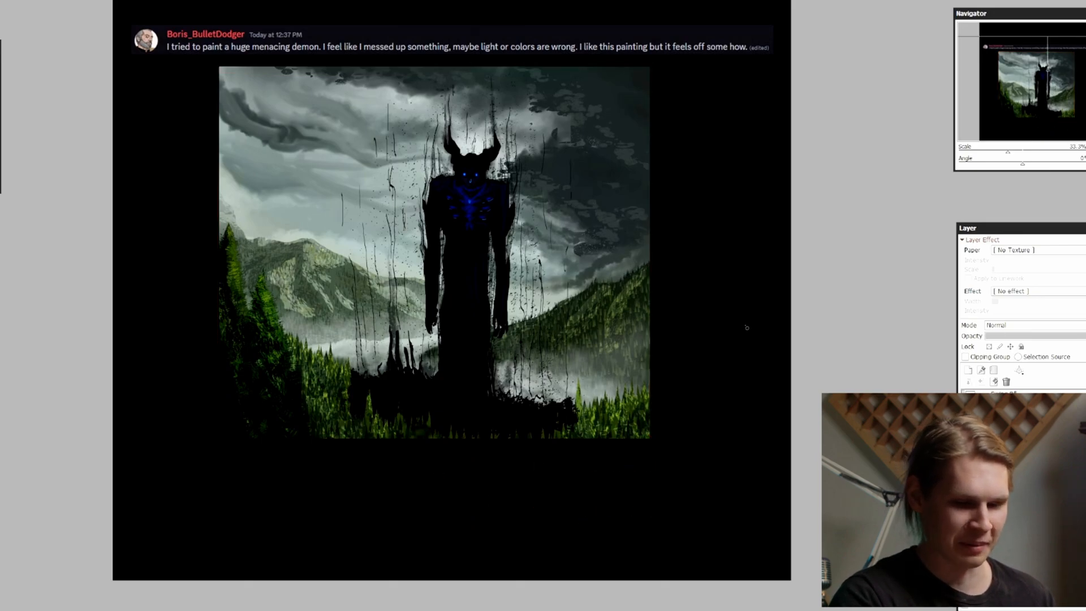
pyautogui.moveTo(738, 335); pyautogui.dragTo(758, 381)
pyautogui.press('pageup')
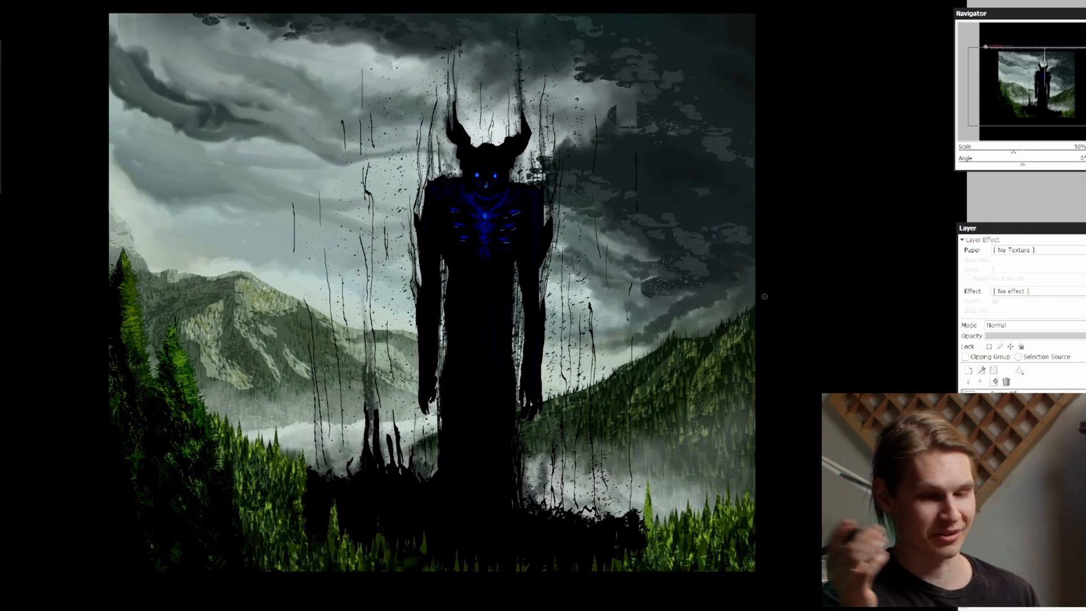
pyautogui.press('pagedown')
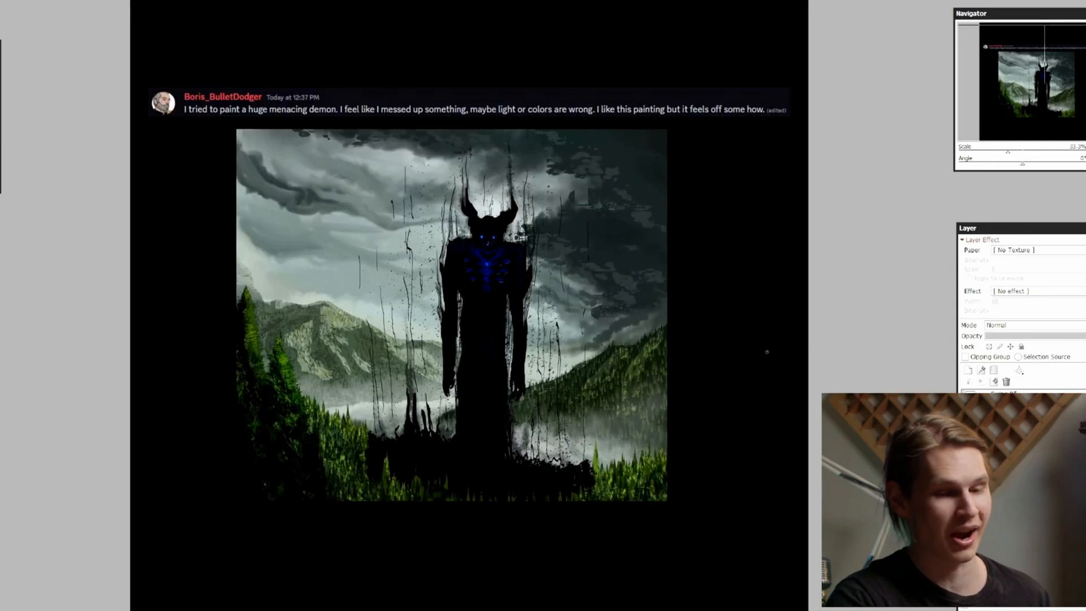
pyautogui.press('pageup')
pyautogui.scroll(-1, 752, 340)
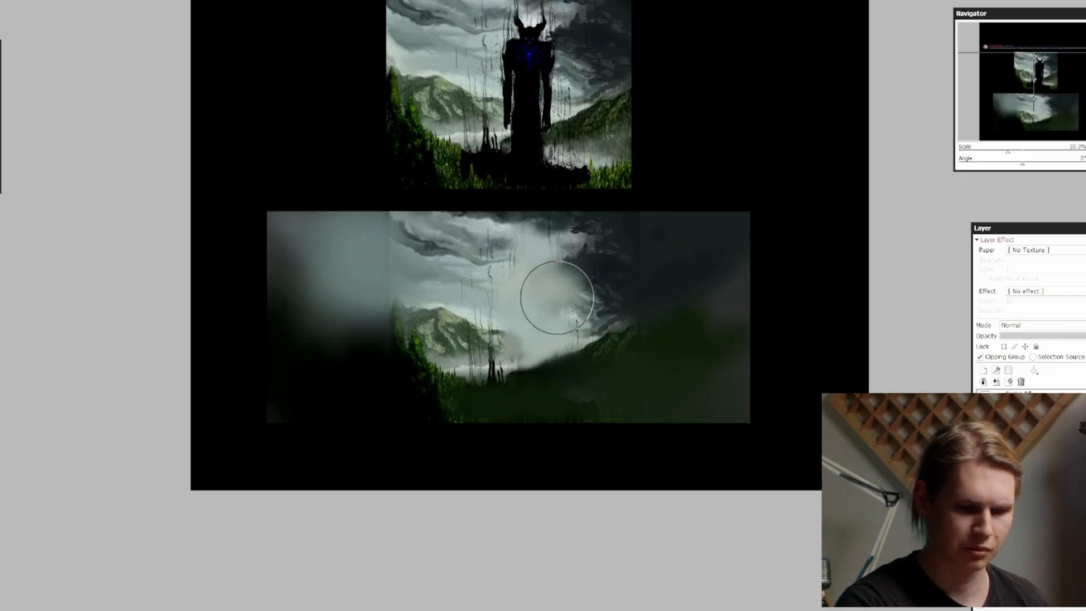
# Paint soft mist over the middle of the demon-free wide composition and shift its background scenery to the right
pyautogui.moveTo(557, 297)
pyautogui.mouseDown()
pyautogui.moveTo(553, 332)
pyautogui.moveTo(540, 296)
pyautogui.mouseUp()
pyautogui.moveTo(502, 335)
pyautogui.mouseDown()
pyautogui.moveTo(512, 358)
pyautogui.moveTo(542, 350)
pyautogui.mouseUp()
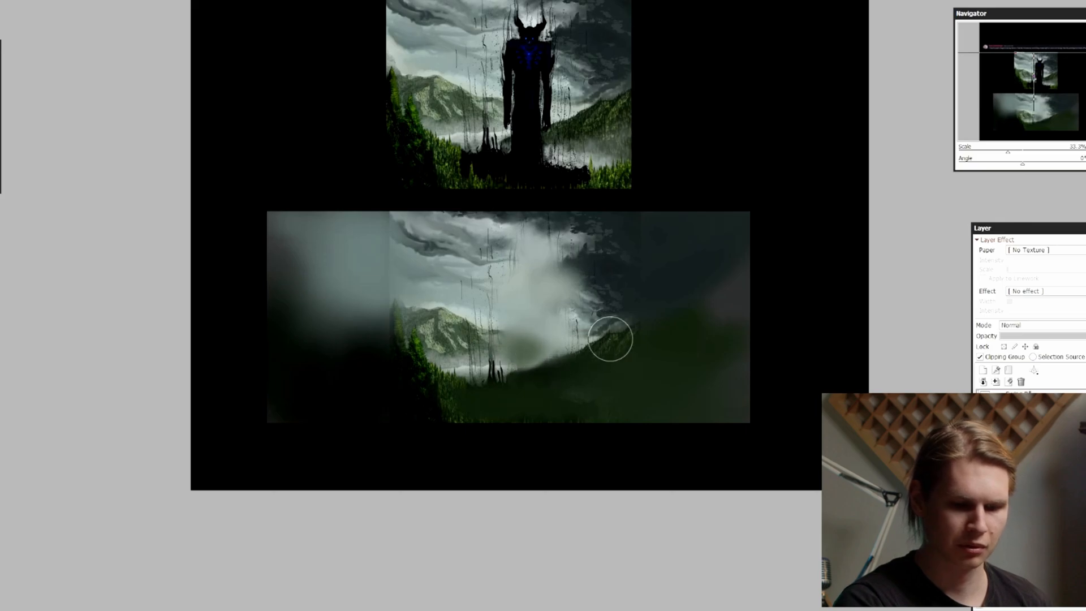
pyautogui.moveTo(779, 438)
pyautogui.mouseDown()
pyautogui.moveTo(829, 437)
pyautogui.moveTo(816, 436)
pyautogui.mouseUp()
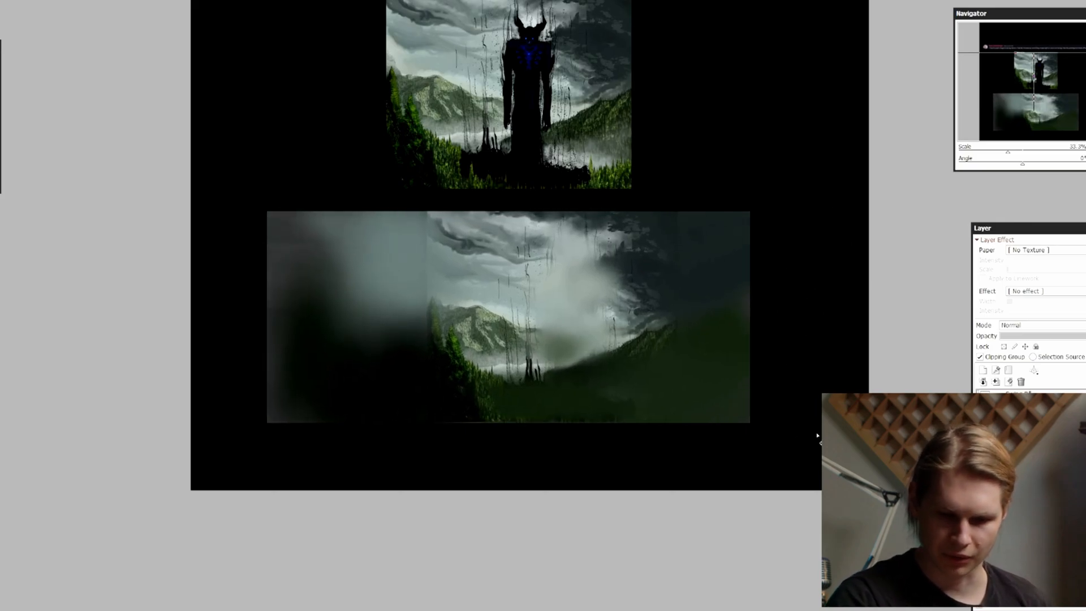
# Place the cut-out demon in the middle of the wide composition and scale it down slightly with a transform
pyautogui.click(984, 433)
pyautogui.click(1026, 433)
pyautogui.hotkey('ctrl', 't')
pyautogui.press('pageup')
pyautogui.moveTo(680, 386); pyautogui.dragTo(689, 384)
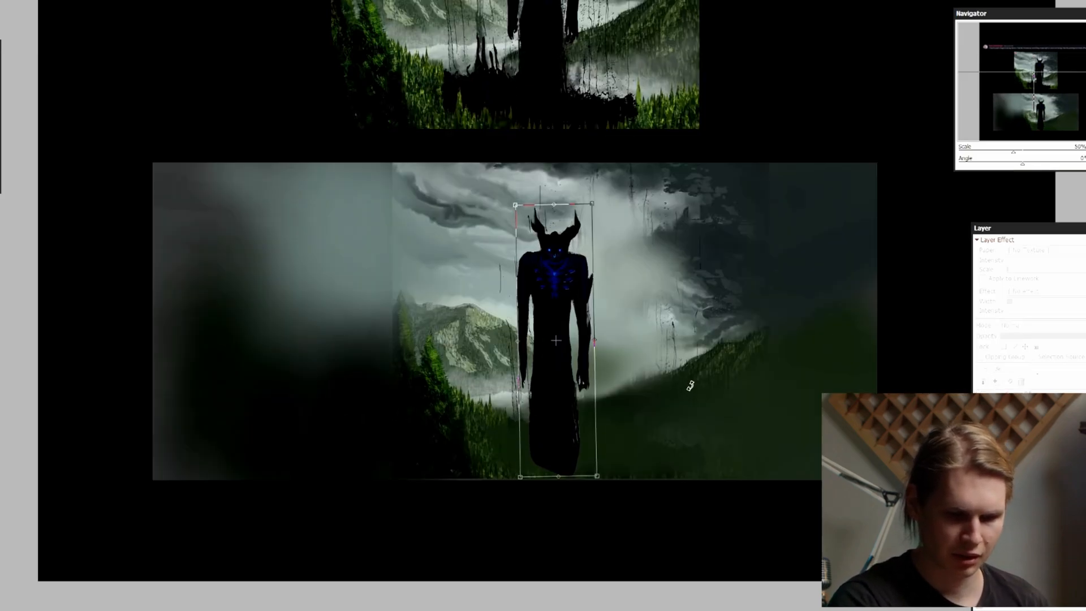
pyautogui.moveTo(598, 480); pyautogui.dragTo(596, 473)
pyautogui.moveTo(571, 421); pyautogui.dragTo(580, 415)
pyautogui.press('Return')
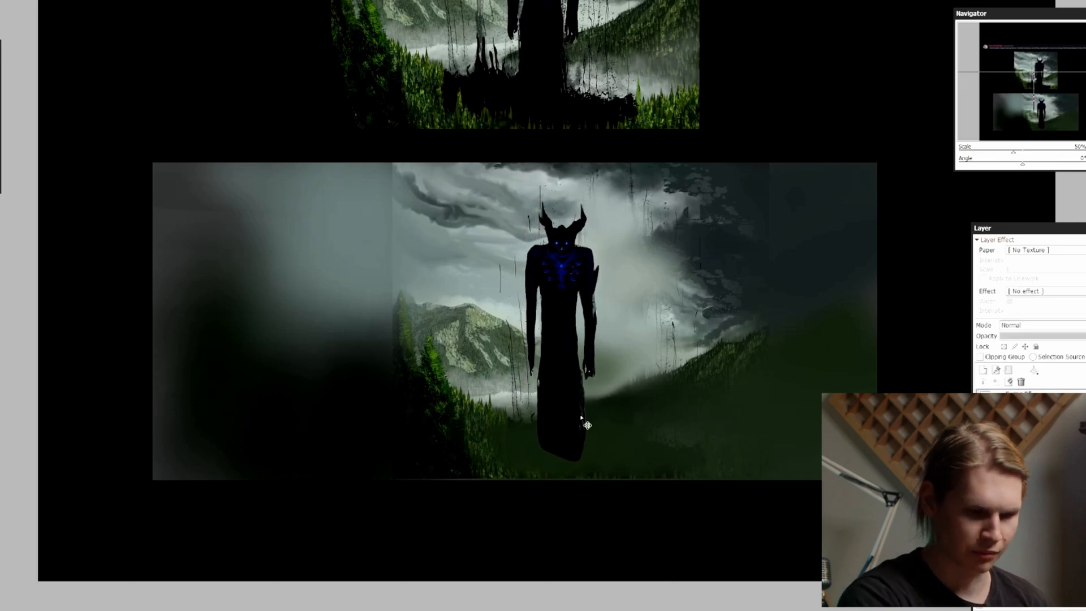
# Add a new layer clipped to the demon and paint blue-grey haze over its body within the silhouette selection
pyautogui.press('d')
pyautogui.hotkey('ctrl', 'z')
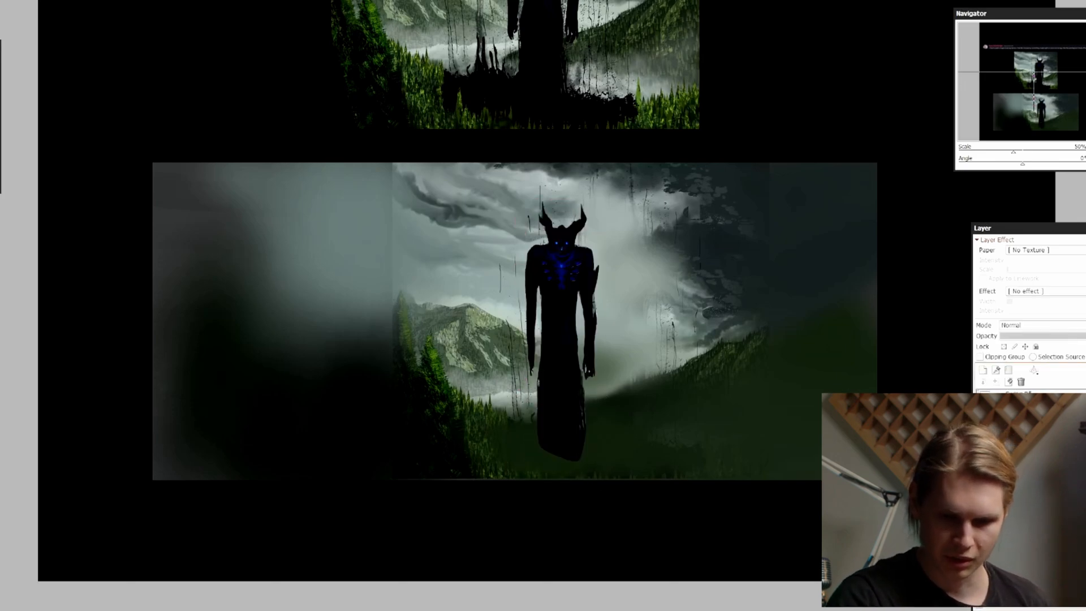
pyautogui.keyDown('ctrl'); pyautogui.click(1026, 432); pyautogui.keyUp('ctrl')
pyautogui.click(983, 370)
pyautogui.click(980, 357)
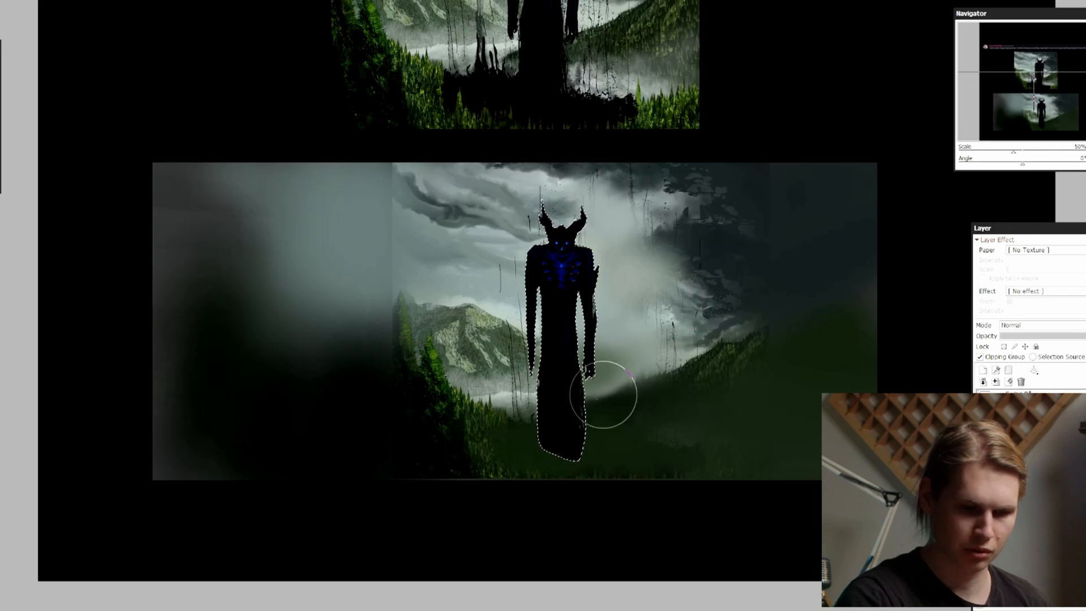
pyautogui.press('b')
pyautogui.moveTo(603, 431)
pyautogui.mouseDown()
pyautogui.moveTo(550, 427)
pyautogui.moveTo(538, 383)
pyautogui.moveTo(558, 325)
pyautogui.mouseUp()
pyautogui.hotkey('ctrl', 'd')
pyautogui.moveTo(728, 251); pyautogui.dragTo(720, 268)
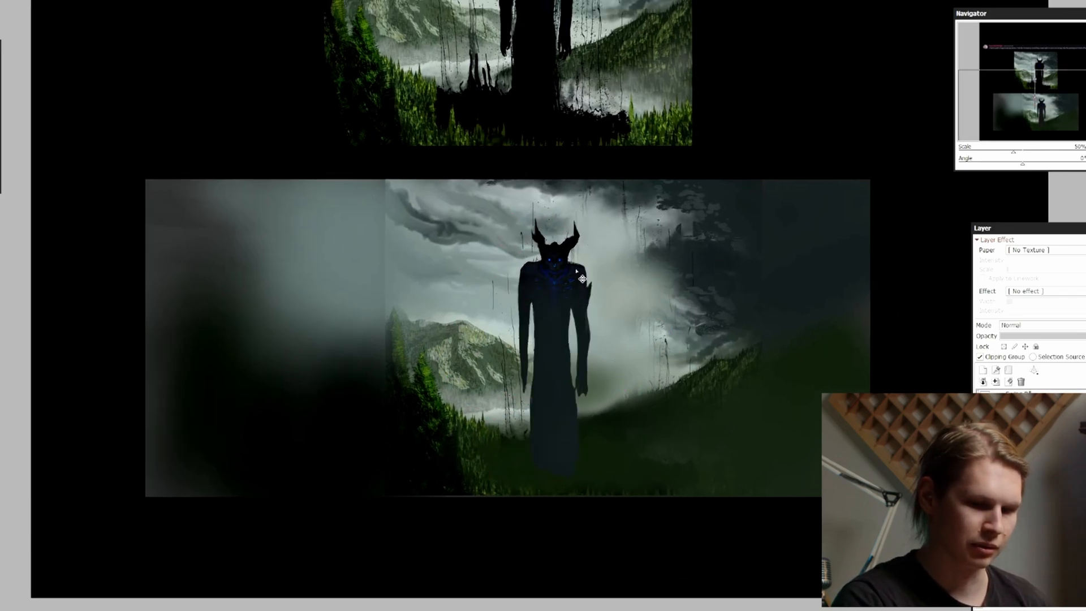
# Cover the demon's silhouette with a flat blue-grey tone and raise its brightness to +31
pyautogui.moveTo(608, 365)
pyautogui.mouseDown()
pyautogui.moveTo(545, 303)
pyautogui.moveTo(605, 308)
pyautogui.mouseUp()
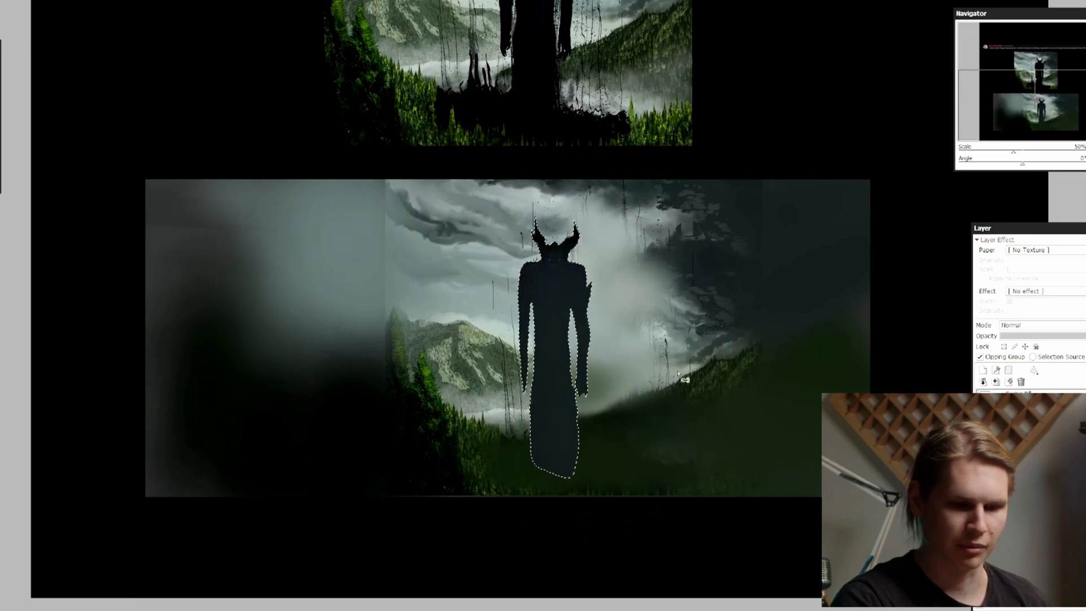
pyautogui.hotkey('ctrl', 'b')
pyautogui.moveTo(700, 70); pyautogui.dragTo(719, 70)
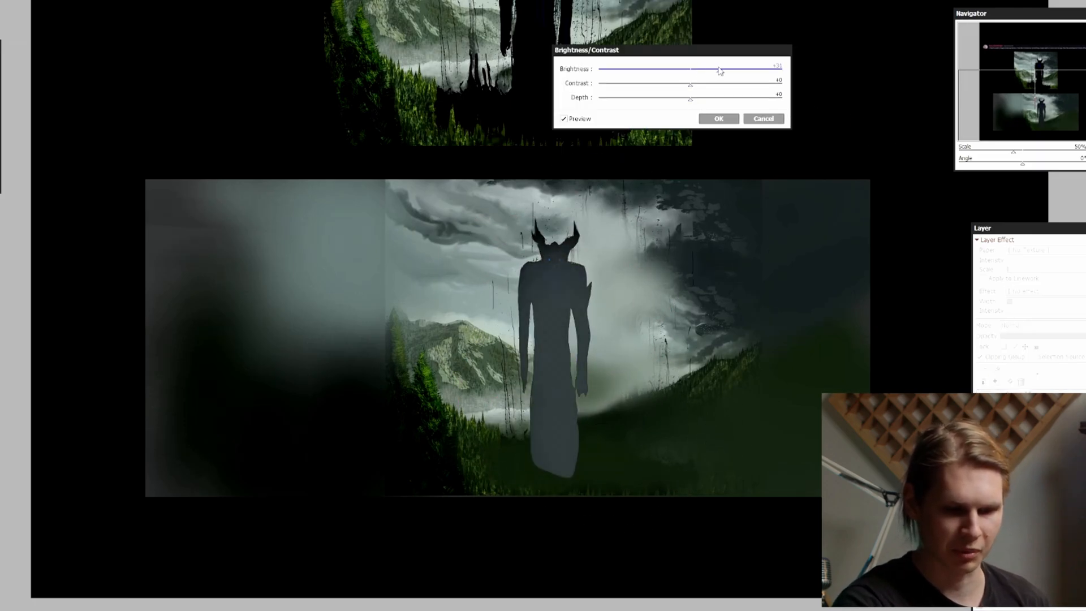
pyautogui.click(718, 118)
# Lower the opacity of the clipped haze layer so the demon's blue chest details show through
pyautogui.press('pagedown')
pyautogui.press('pagedown')
pyautogui.moveTo(878, 365); pyautogui.dragTo(866, 405)
pyautogui.press('pageup')
pyautogui.moveTo(1085, 335); pyautogui.dragTo(1081, 336)
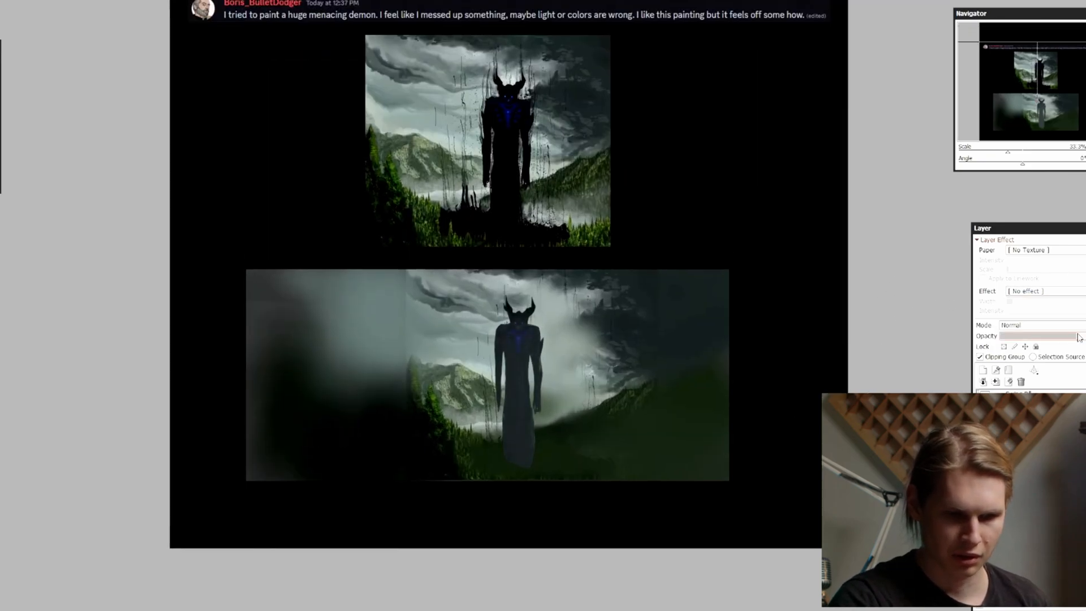
# Compare the original demon painting with the wide version, examining the figure's scale, framing and surrounding mist
pyautogui.press('pageup')
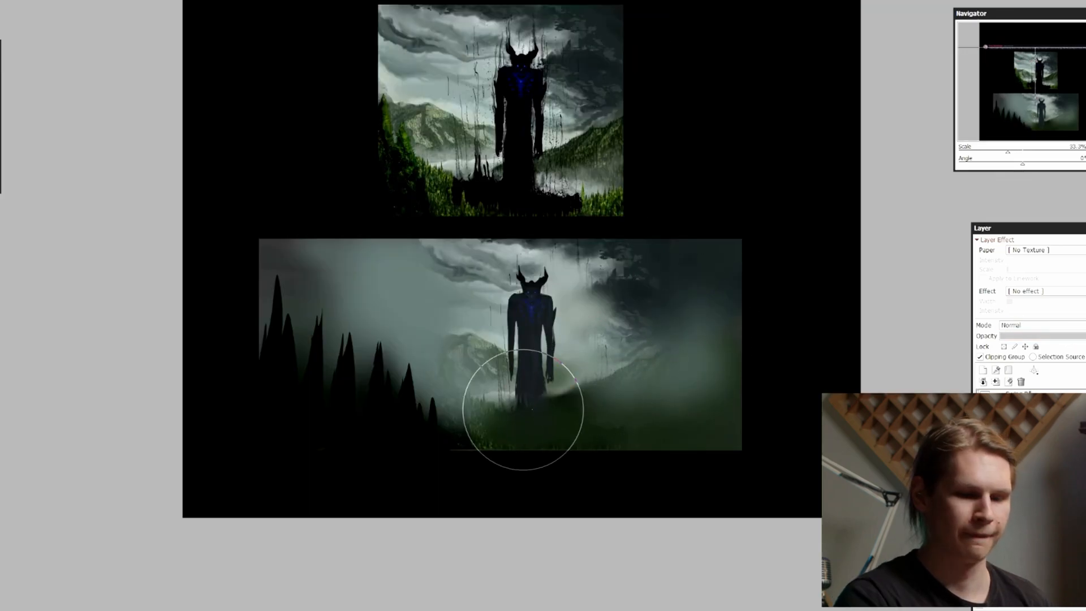
pyautogui.press('pageup')
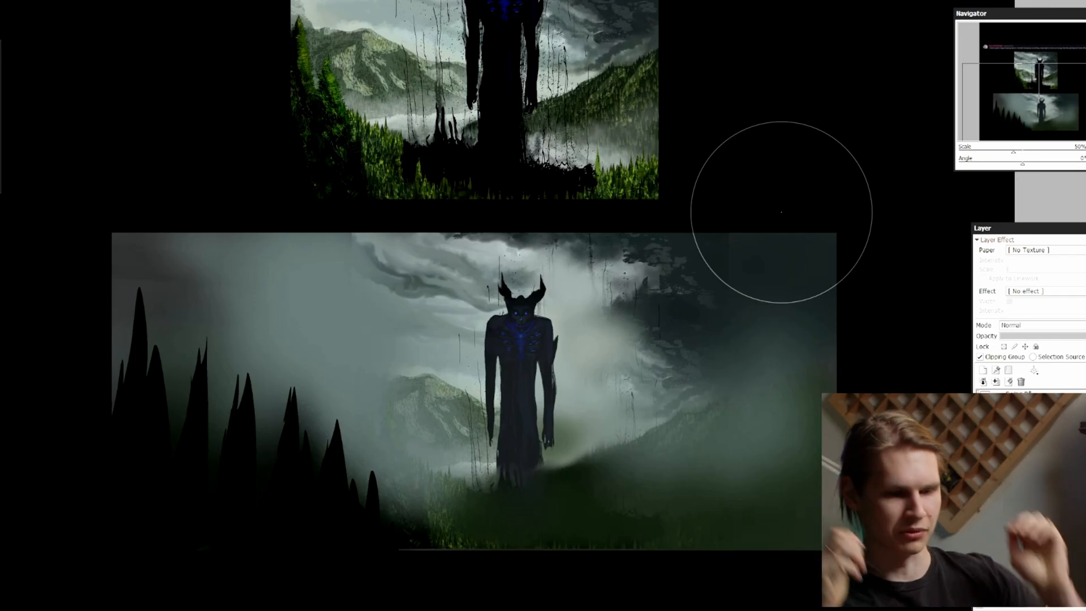
pyautogui.press('pagedown')
pyautogui.moveTo(637, 270); pyautogui.dragTo(640, 402)
pyautogui.press('pageup')
pyautogui.press('pageup')
pyautogui.press('pageup')
pyautogui.moveTo(426, 281); pyautogui.dragTo(514, 321)
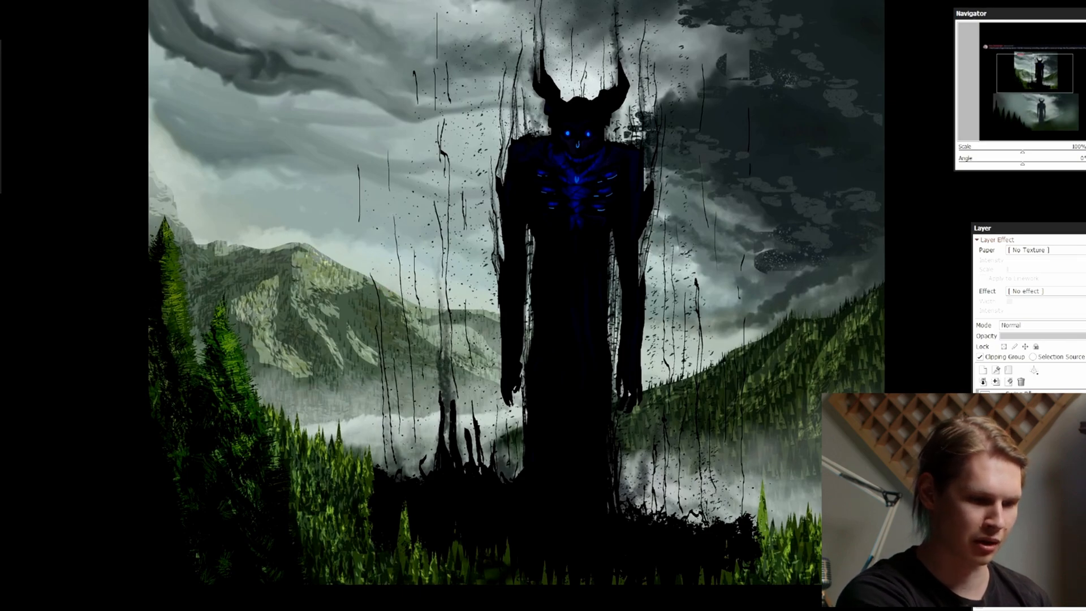
pyautogui.press('pagedown')
pyautogui.press('pagedown')
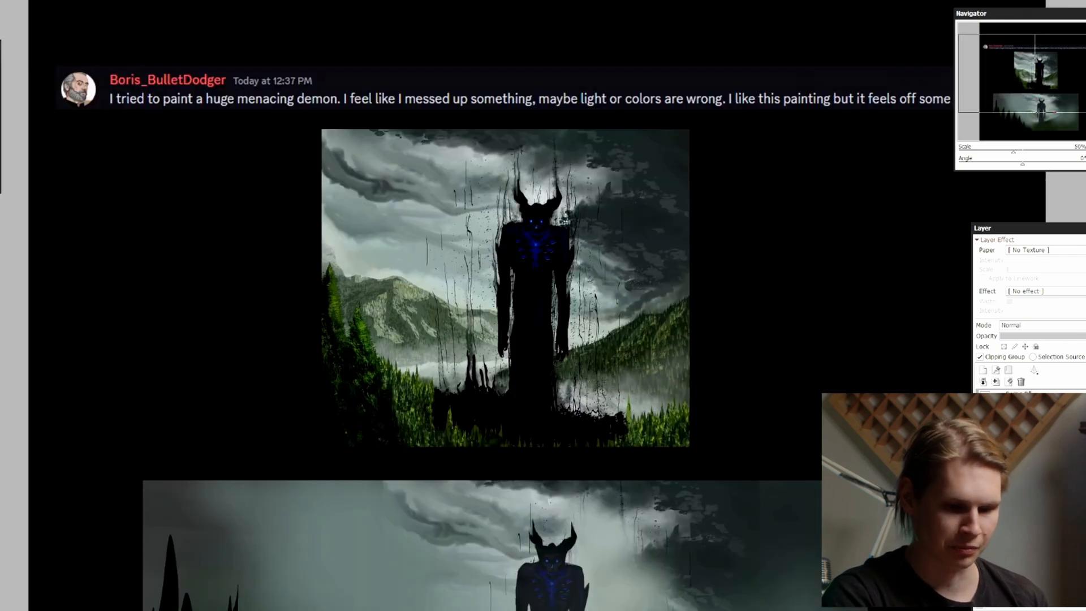
pyautogui.moveTo(824, 505); pyautogui.dragTo(816, 480)
pyautogui.press('pageup')
pyautogui.press('pageup')
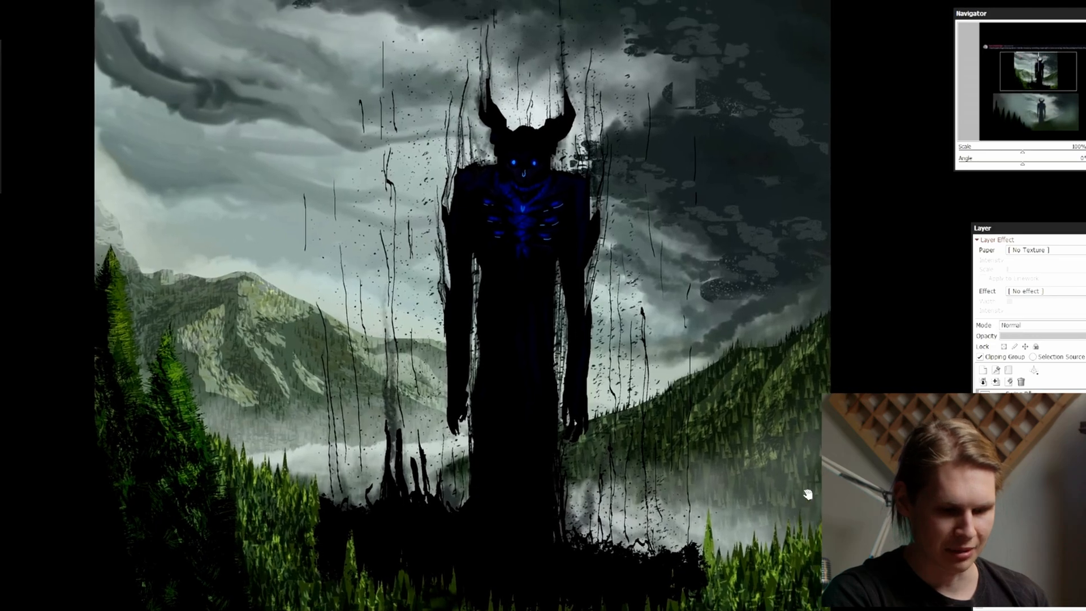
pyautogui.press('pageup')
pyautogui.press('pagedown')
pyautogui.press('pagedown')
pyautogui.press('pagedown')
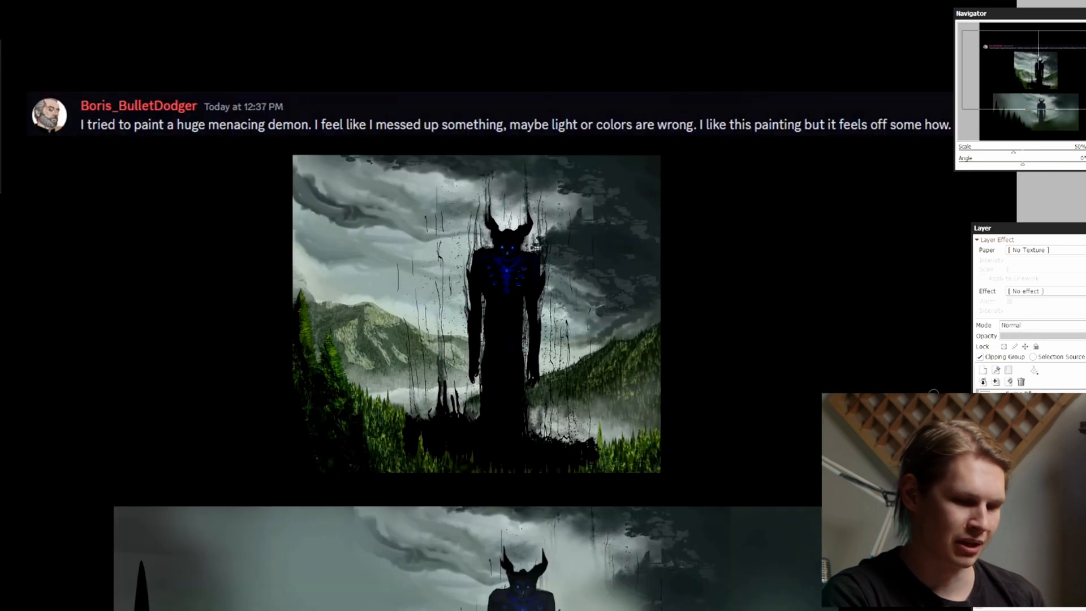
pyautogui.moveTo(793, 540); pyautogui.dragTo(796, 414)
pyautogui.press('pagedown')
pyautogui.press('pageup')
pyautogui.moveTo(790, 514); pyautogui.dragTo(770, 426)
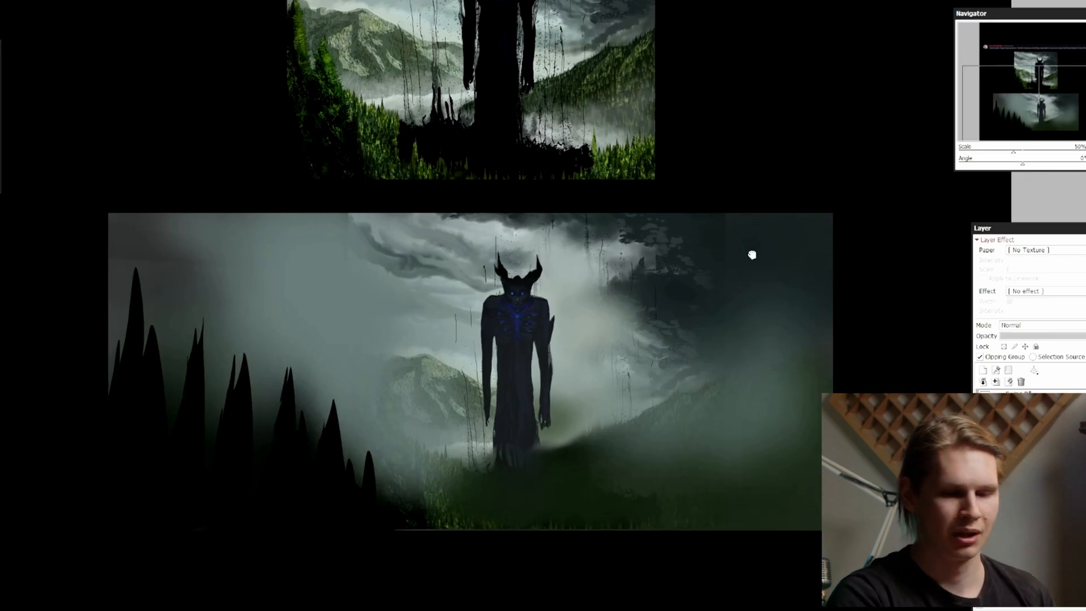
pyautogui.moveTo(751, 253); pyautogui.dragTo(746, 362)
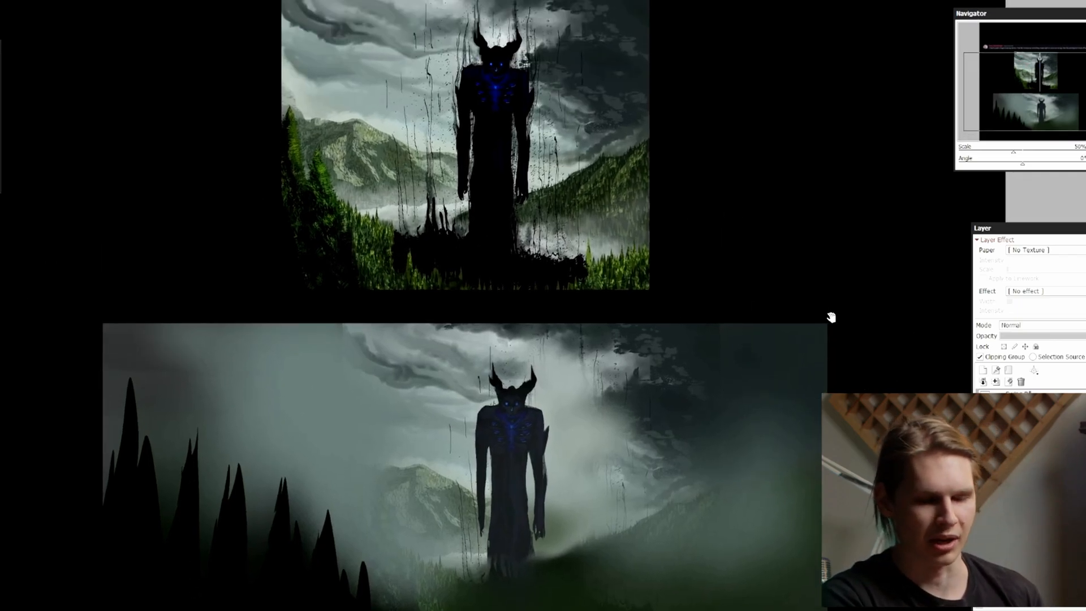
pyautogui.moveTo(845, 332)
pyautogui.mouseDown()
pyautogui.moveTo(843, 358)
pyautogui.moveTo(801, 378)
pyautogui.mouseUp()
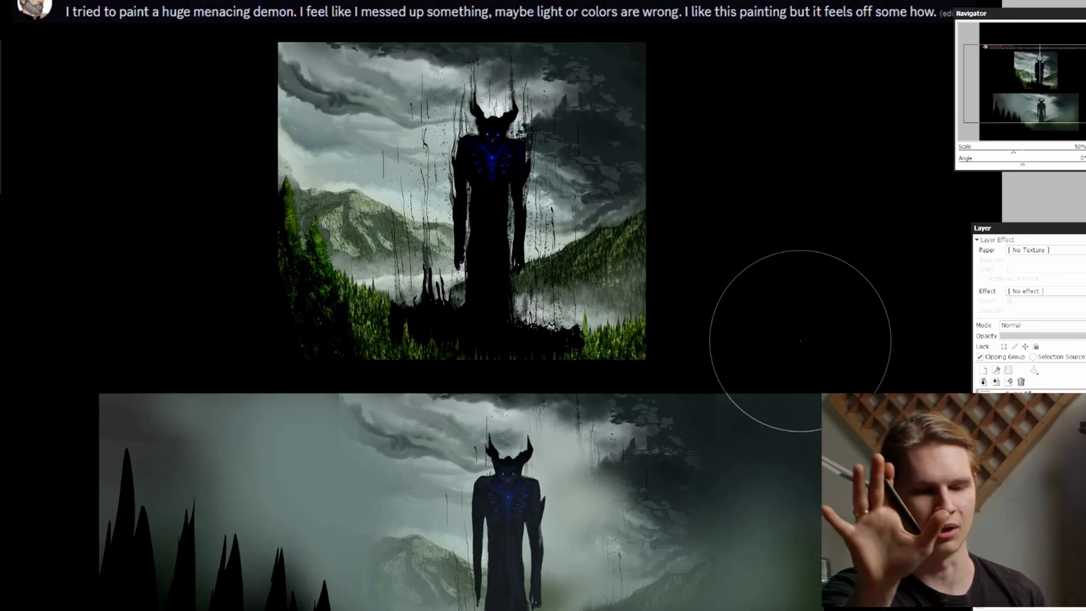
pyautogui.press('pagedown')
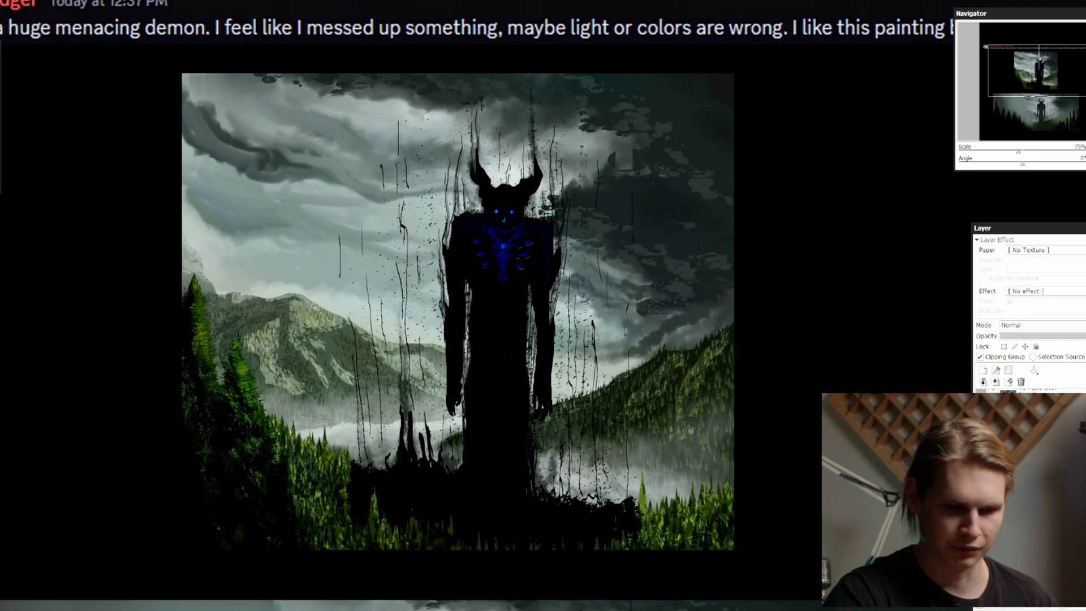
# Draw red wavy arrows rising from the ground on both sides of the original demon to mark the upward drips
pyautogui.press('pageup')
pyautogui.keyDown('ctrl'); pyautogui.keyDown('shift'); pyautogui.click(533, 246); pyautogui.keyUp('shift'); pyautogui.keyUp('ctrl')
pyautogui.press('Delete')
pyautogui.hotkey('ctrl', 'z')
pyautogui.moveTo(667, 566); pyautogui.dragTo(656, 346)
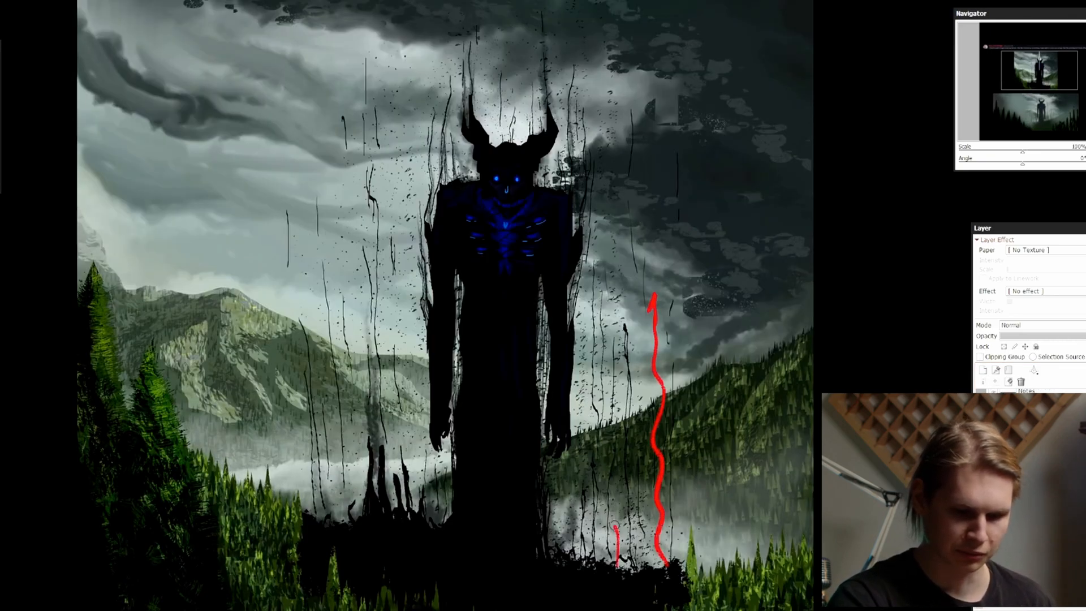
pyautogui.moveTo(367, 489); pyautogui.dragTo(362, 363)
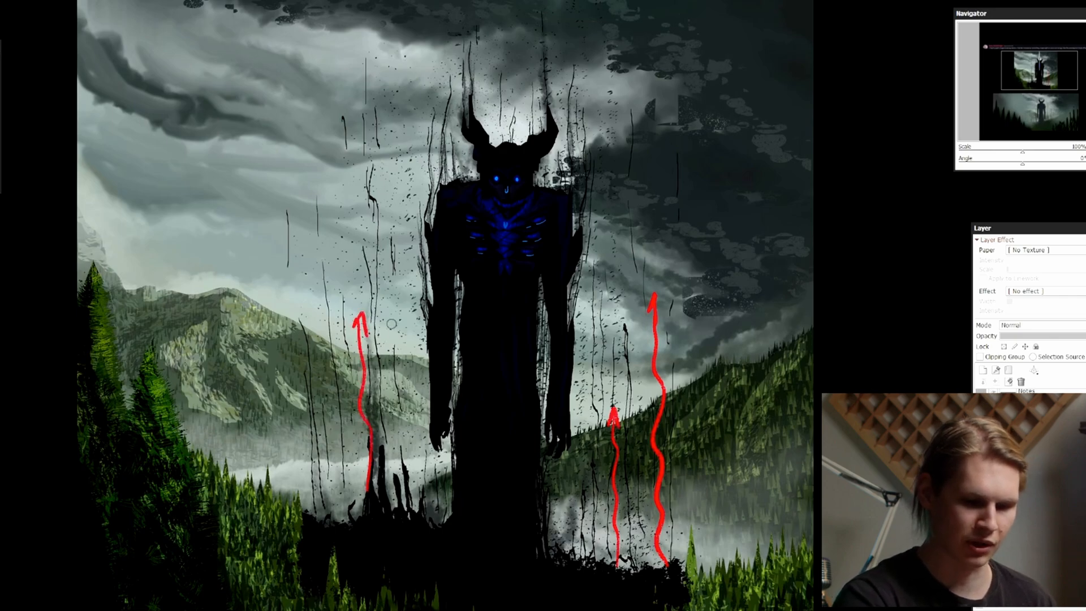
# Circle the glowing centre of the original demon's chest in red, and undo the circle
pyautogui.press('pageup')
pyautogui.press('pageup')
pyautogui.moveTo(566, 289)
pyautogui.mouseDown()
pyautogui.moveTo(573, 322)
pyautogui.moveTo(538, 324)
pyautogui.mouseUp()
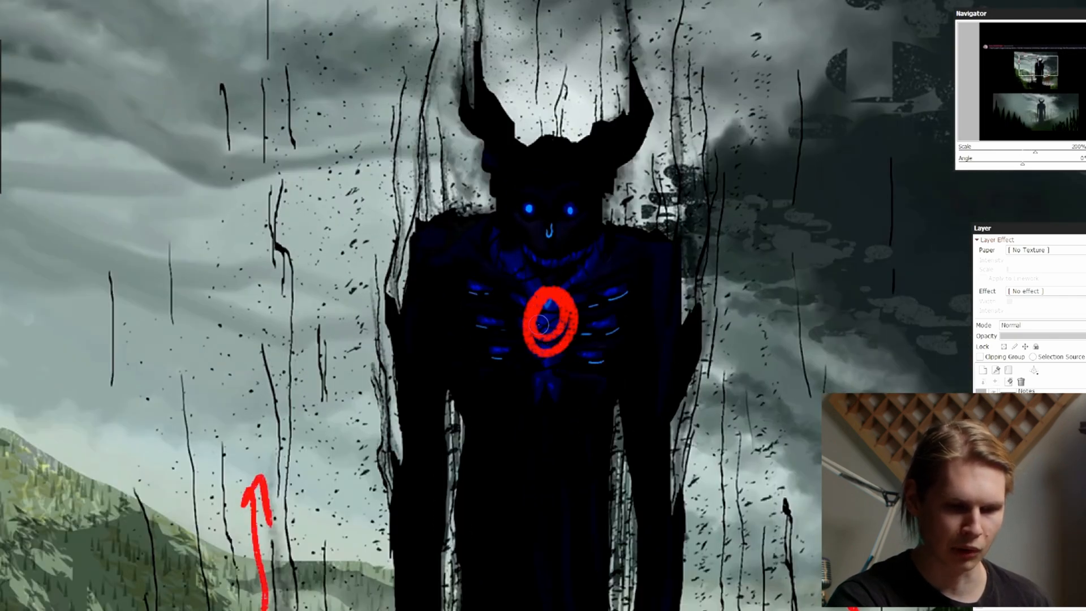
pyautogui.hotkey('ctrl', 'z')
# Outline the dark cloud mass beside the original demon with a red cloud-shaped loop
pyautogui.press('pagedown')
pyautogui.press('pagedown')
pyautogui.moveTo(811, 248); pyautogui.dragTo(769, 202)
pyautogui.moveTo(719, 294)
pyautogui.mouseDown()
pyautogui.moveTo(675, 268)
pyautogui.moveTo(663, 202)
pyautogui.moveTo(707, 176)
pyautogui.moveTo(777, 292)
pyautogui.moveTo(719, 313)
pyautogui.mouseUp()
pyautogui.press('pageup')
pyautogui.moveTo(820, 194); pyautogui.dragTo(788, 238)
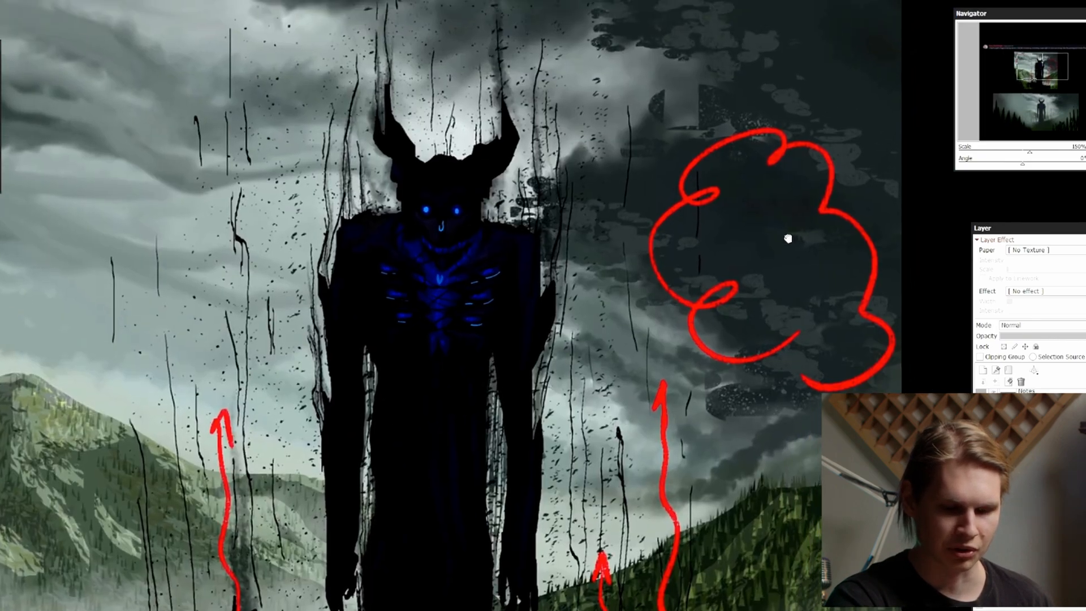
# Paint a brighter blue glow into the selected rib and chest shapes of the wide version's demon, and clear the selection
pyautogui.press('pageup')
pyautogui.press('pageup')
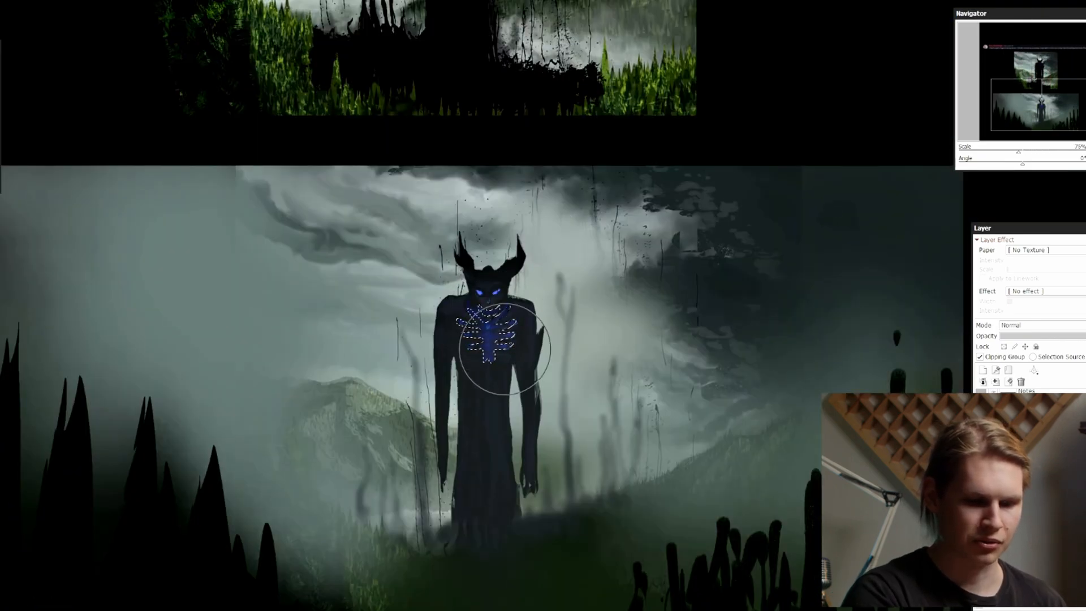
pyautogui.moveTo(505, 349); pyautogui.dragTo(491, 355)
pyautogui.press('pagedown')
pyautogui.moveTo(584, 218); pyautogui.dragTo(584, 277)
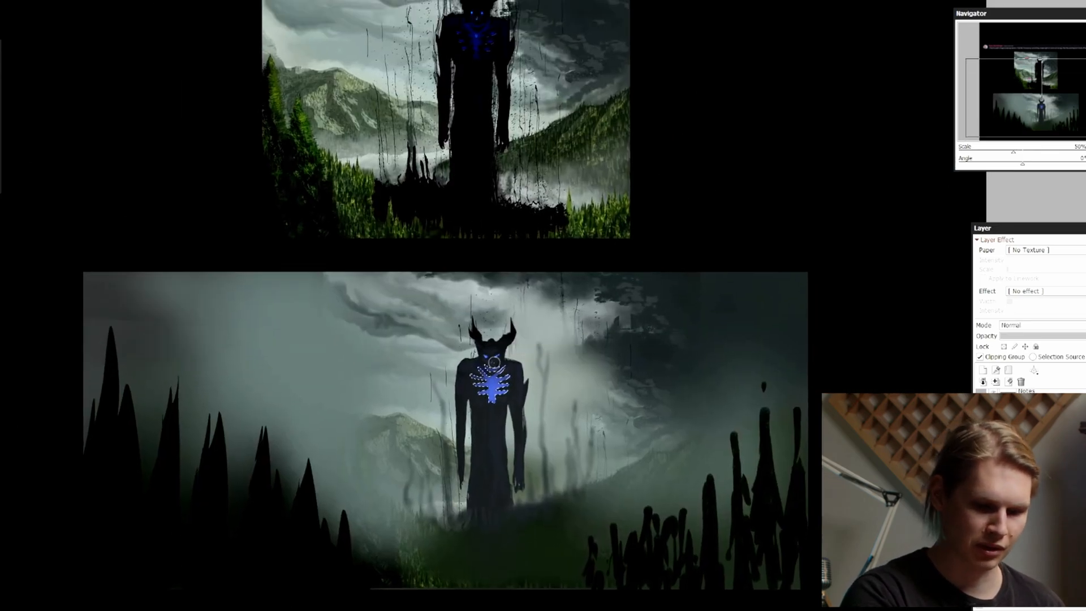
pyautogui.hotkey('ctrl', 'd')
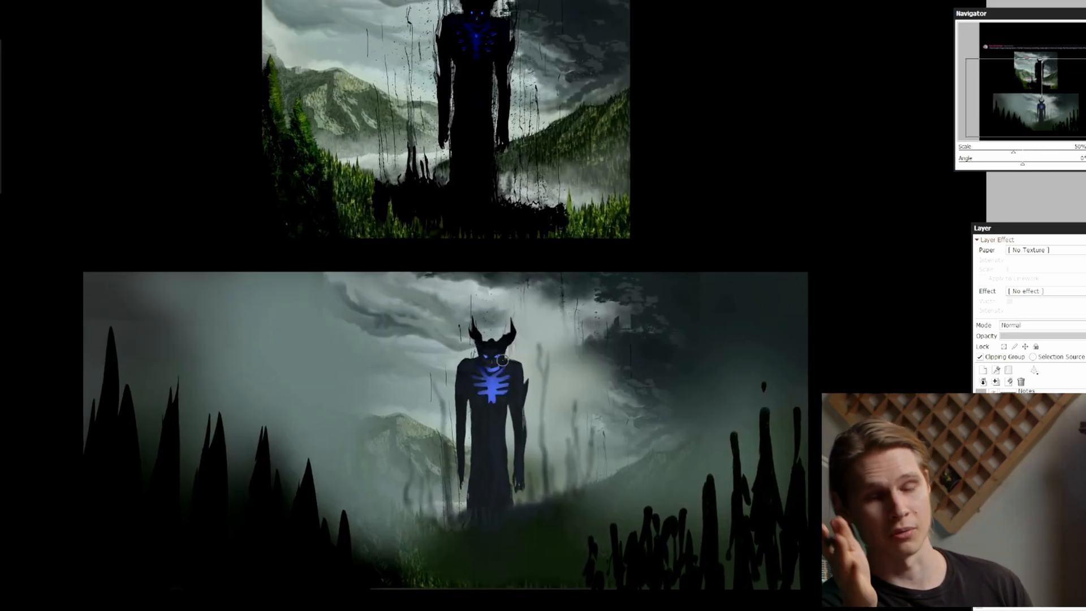
# Compare the wide version before and after its latest change, and examine the original demon's chest details, drips and setting
pyautogui.press('pagedown')
pyautogui.moveTo(798, 229); pyautogui.dragTo(795, 238)
pyautogui.press('pageup')
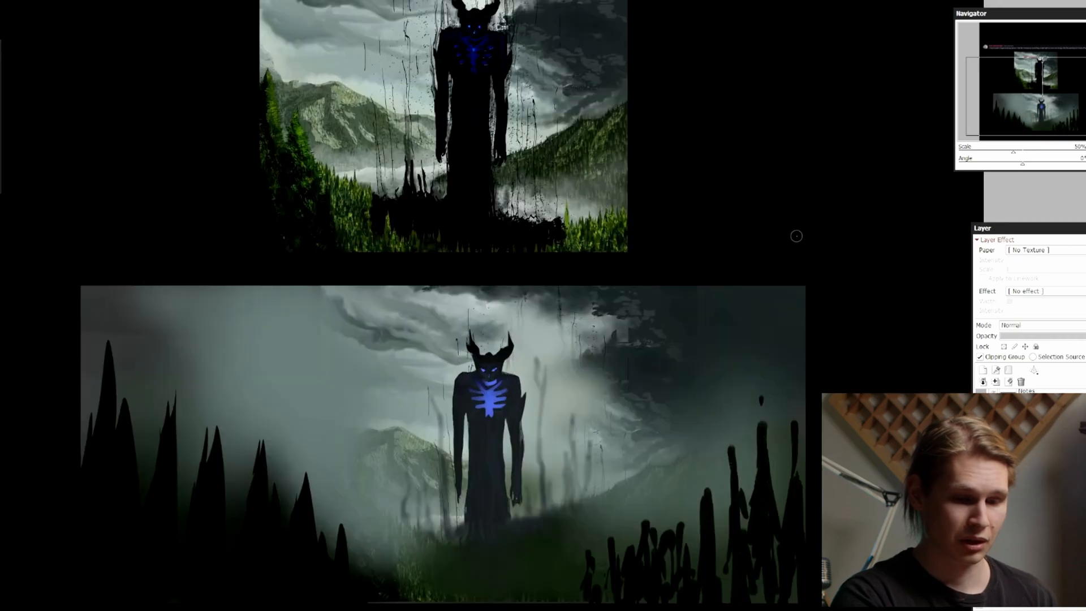
pyautogui.hotkey('ctrl', 'z')
pyautogui.hotkey('ctrl', 'y')
pyautogui.moveTo(753, 339); pyautogui.dragTo(744, 380)
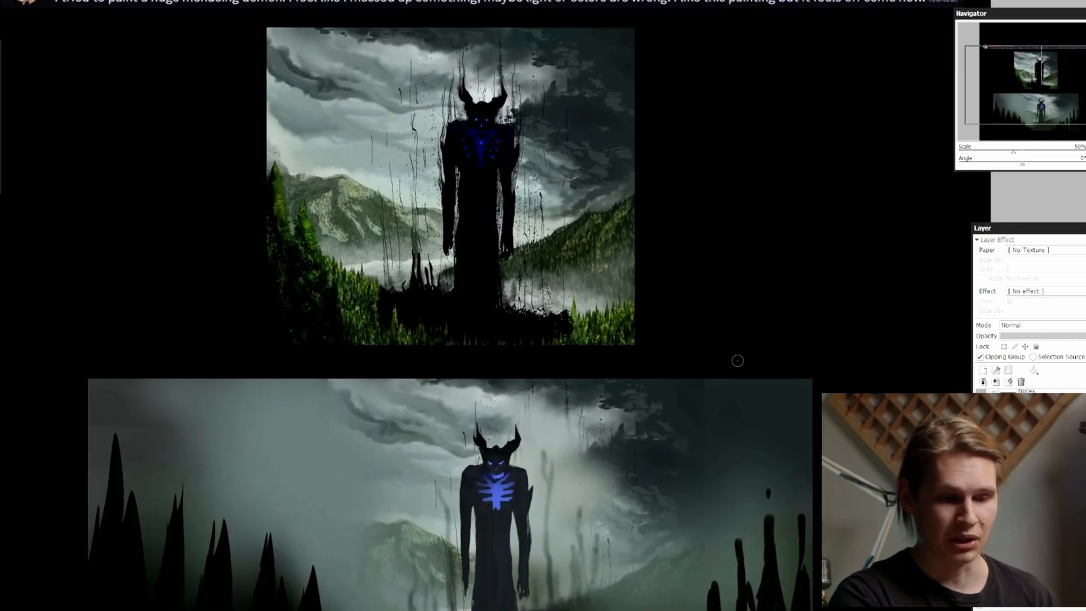
pyautogui.press('pageup')
pyautogui.press('pageup')
pyautogui.press('pageup')
pyautogui.press('pageup')
pyautogui.press('pageup')
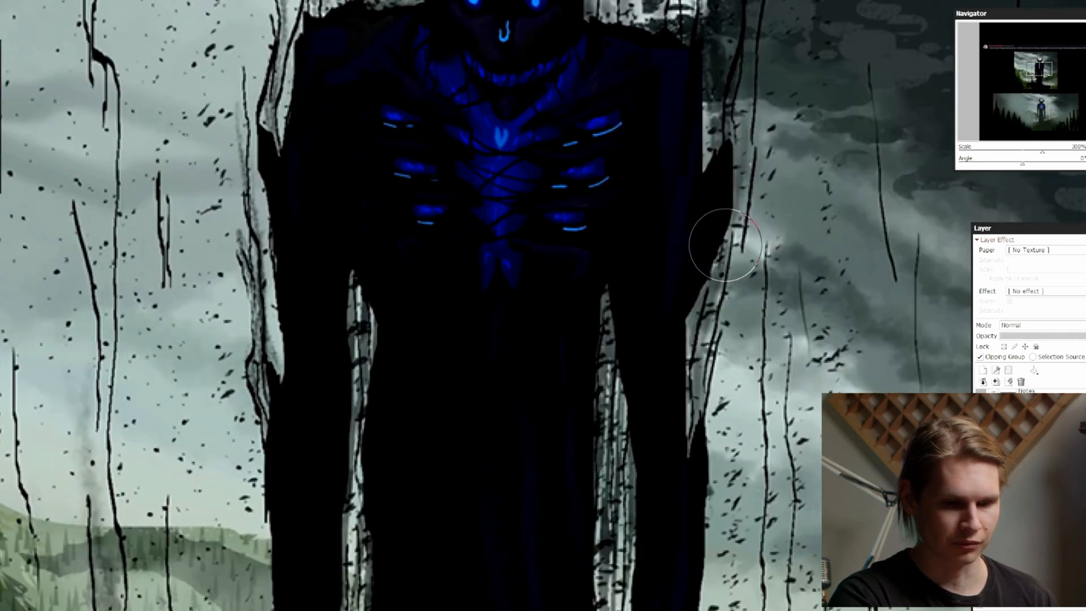
pyautogui.moveTo(720, 265); pyautogui.dragTo(705, 449)
pyautogui.press('pageup')
pyautogui.press('pagedown')
pyautogui.press('pagedown')
pyautogui.press('pagedown')
pyautogui.press('pagedown')
pyautogui.press('pagedown')
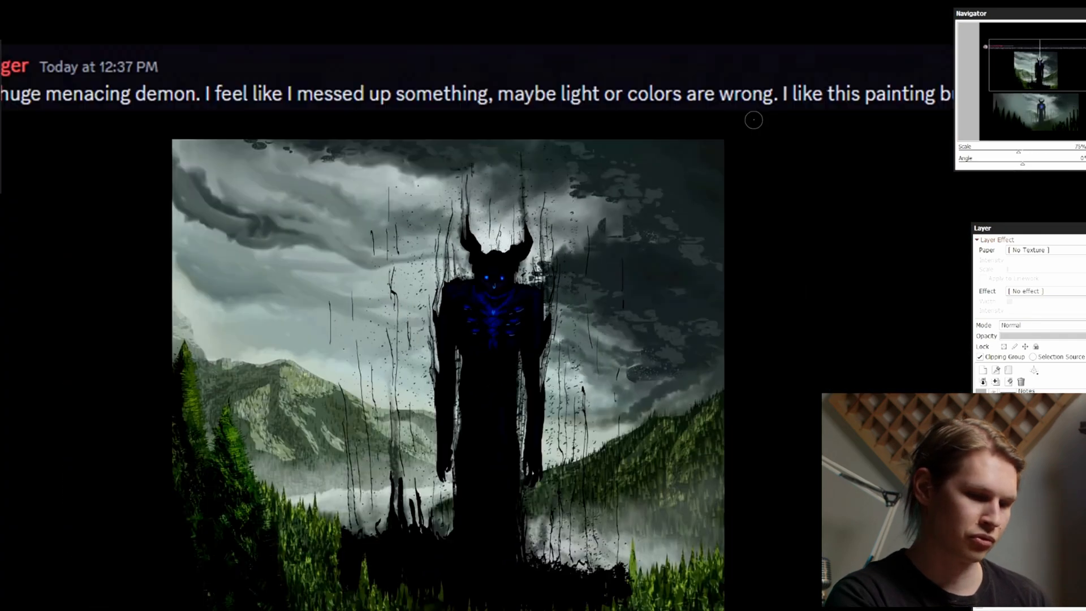
pyautogui.press('pagedown')
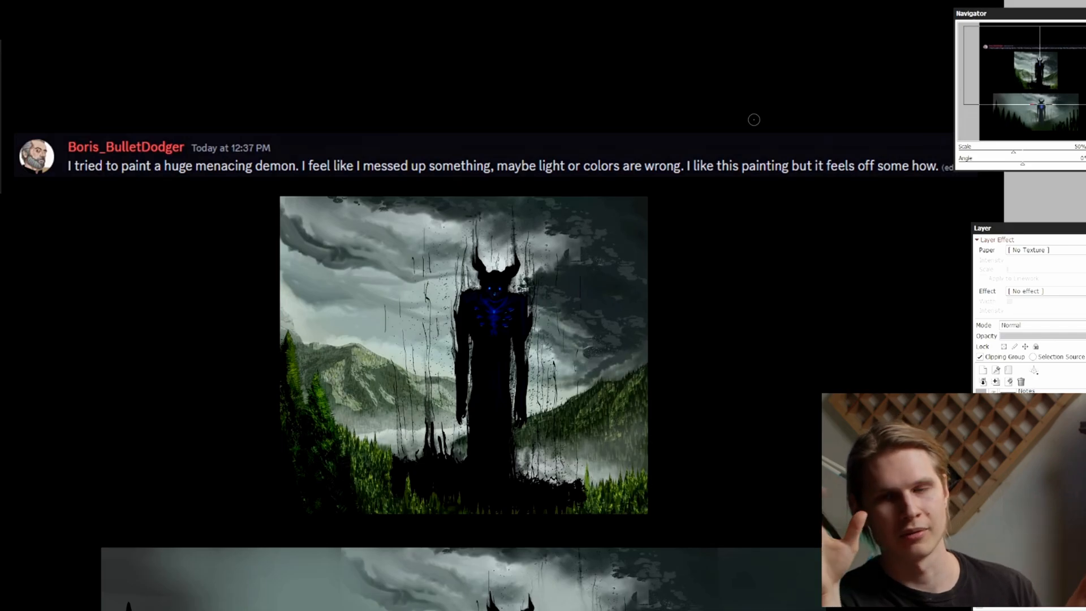
pyautogui.press('pagedown')
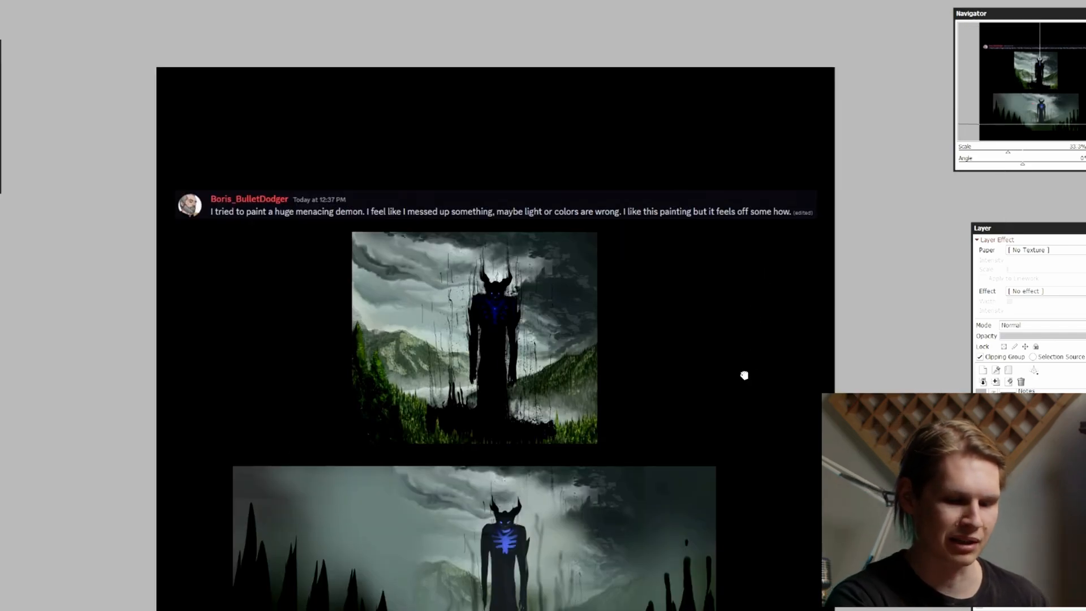
# Examine how the wide version's demon reads close up and from afar, checking its blue glow, hazy body and misty surroundings
pyautogui.moveTo(744, 373); pyautogui.dragTo(733, 261)
pyautogui.press('pageup')
pyautogui.moveTo(845, 323); pyautogui.dragTo(874, 299)
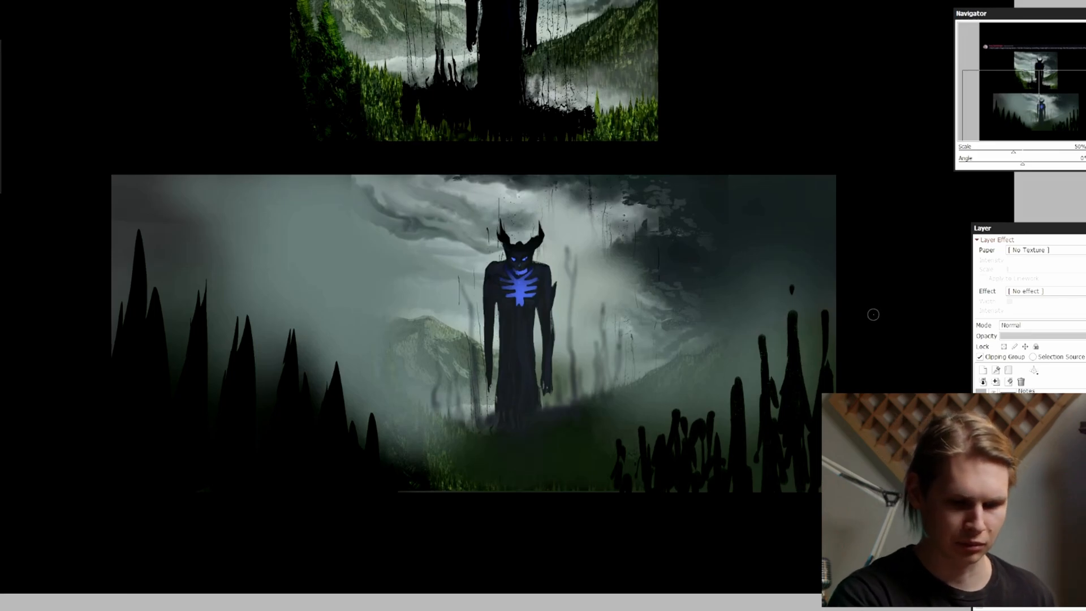
pyautogui.press('pageup')
pyautogui.press('pageup')
pyautogui.press('pageup')
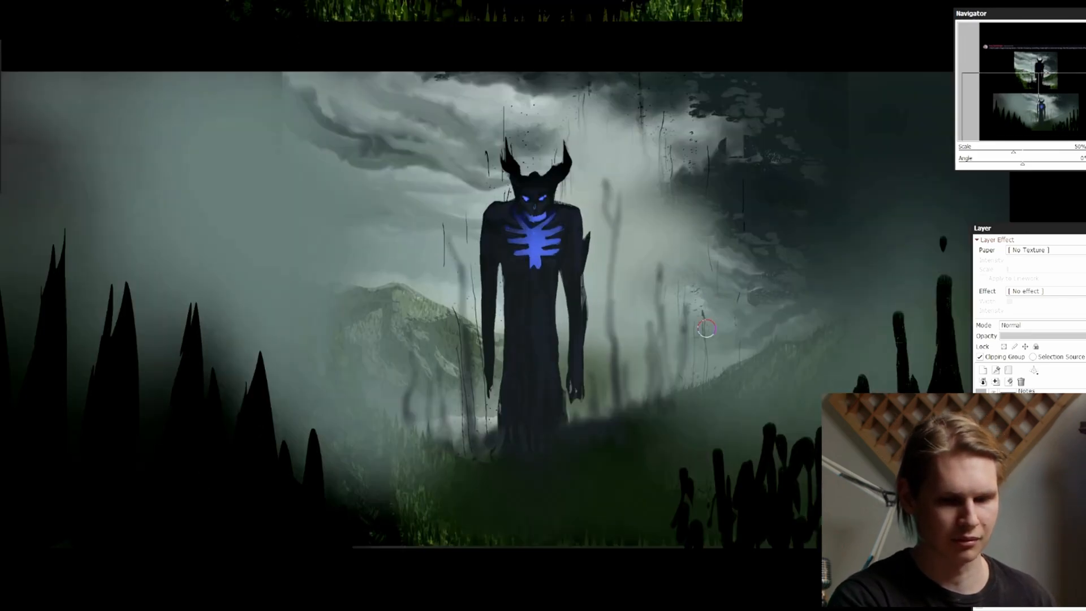
pyautogui.press('pagedown')
pyautogui.press('pagedown')
pyautogui.press('pagedown')
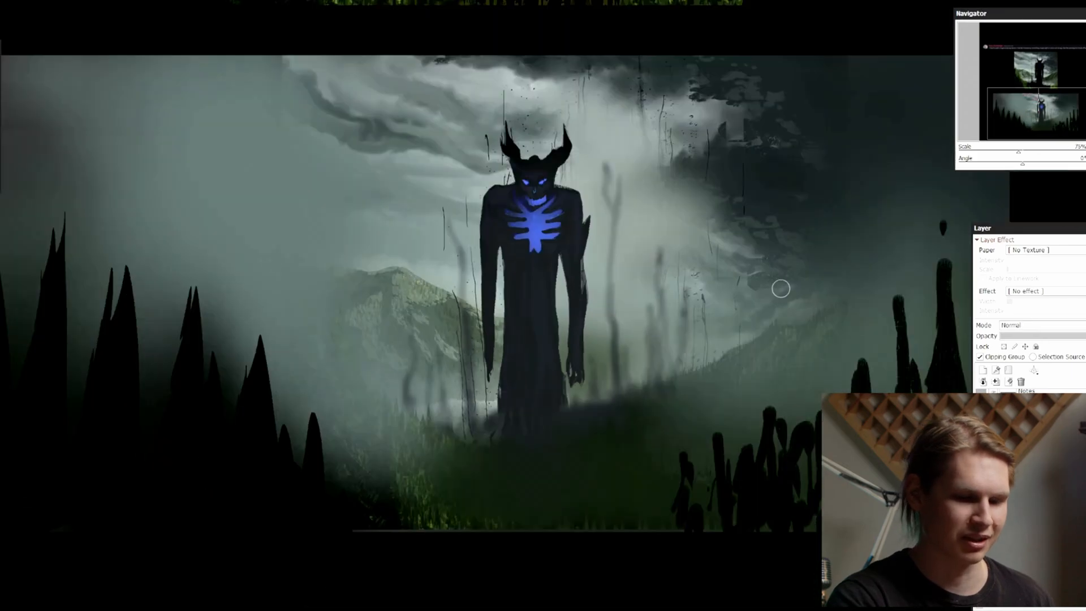
pyautogui.press('pageup')
pyautogui.press('pageup')
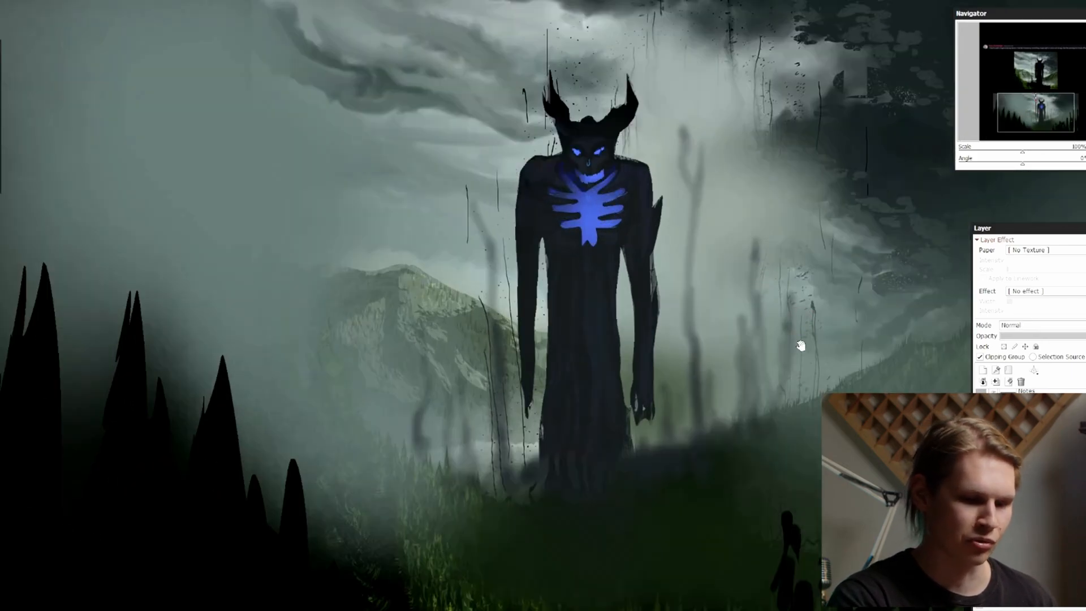
pyautogui.moveTo(799, 347); pyautogui.dragTo(728, 333)
pyautogui.press('pageup')
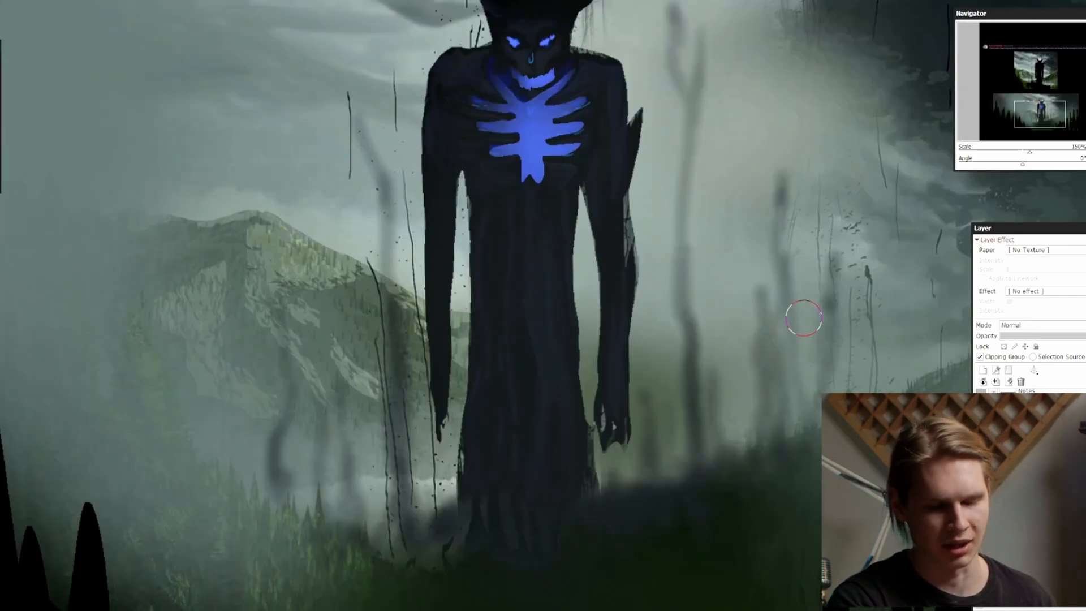
pyautogui.press('pagedown')
pyautogui.press('pagedown')
pyautogui.press('pagedown')
pyautogui.moveTo(799, 286); pyautogui.dragTo(808, 380)
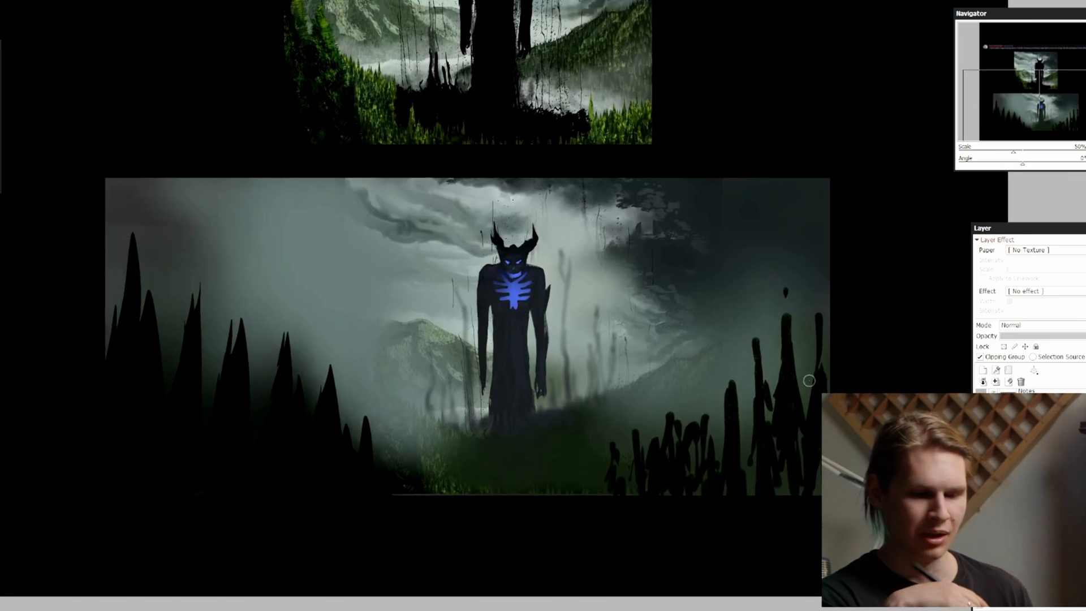
pyautogui.press('pageup')
pyautogui.press('pageup')
pyautogui.press('pageup')
pyautogui.press('pageup')
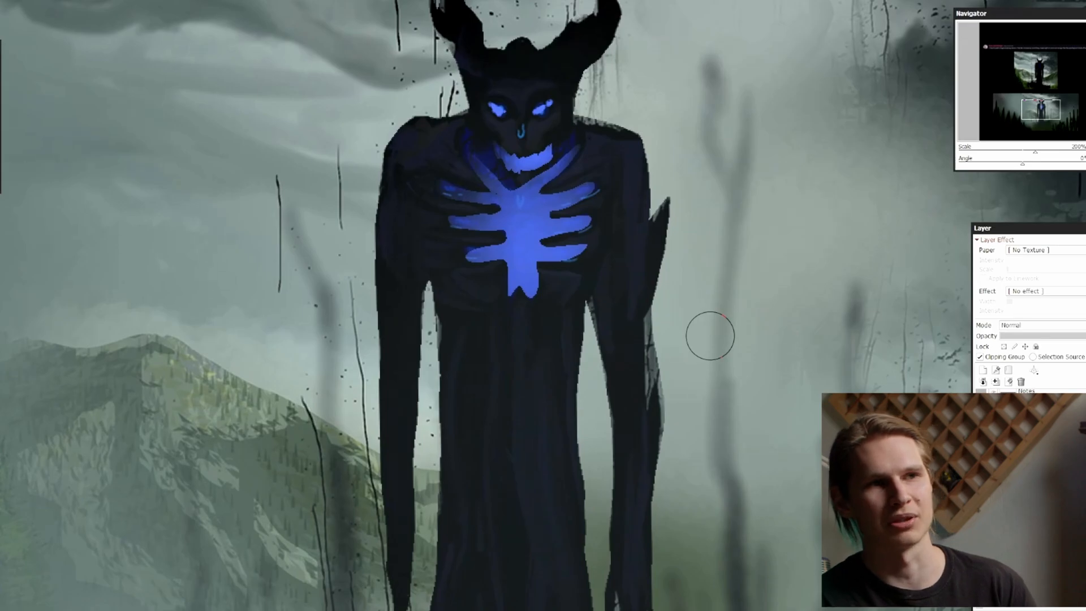
pyautogui.press('pagedown')
pyautogui.moveTo(789, 329); pyautogui.dragTo(940, 405)
pyautogui.press('pagedown')
pyautogui.press('pagedown')
pyautogui.press('pagedown')
pyautogui.press('pageup')
pyautogui.press('pageup')
pyautogui.moveTo(707, 373); pyautogui.dragTo(758, 342)
pyautogui.press('pagedown')
pyautogui.press('pagedown')
pyautogui.press('pagedown')
pyautogui.press('pageup')
pyautogui.moveTo(845, 407); pyautogui.dragTo(801, 403)
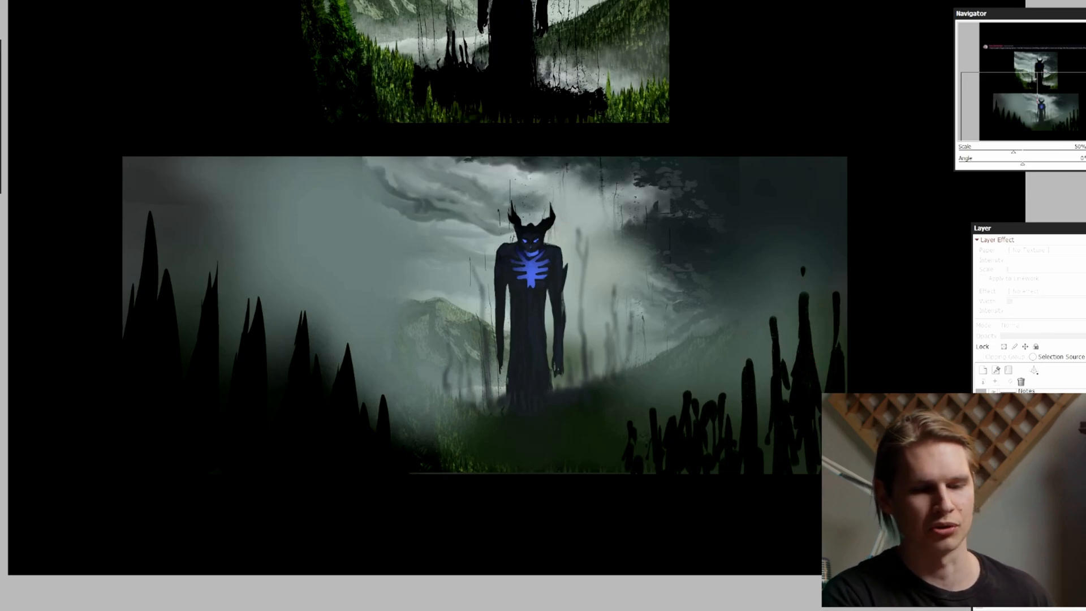
# Examine the black foreground shapes, faded hillside and dark clouds on the right side of the wide painting
pyautogui.moveTo(846, 502); pyautogui.dragTo(788, 501)
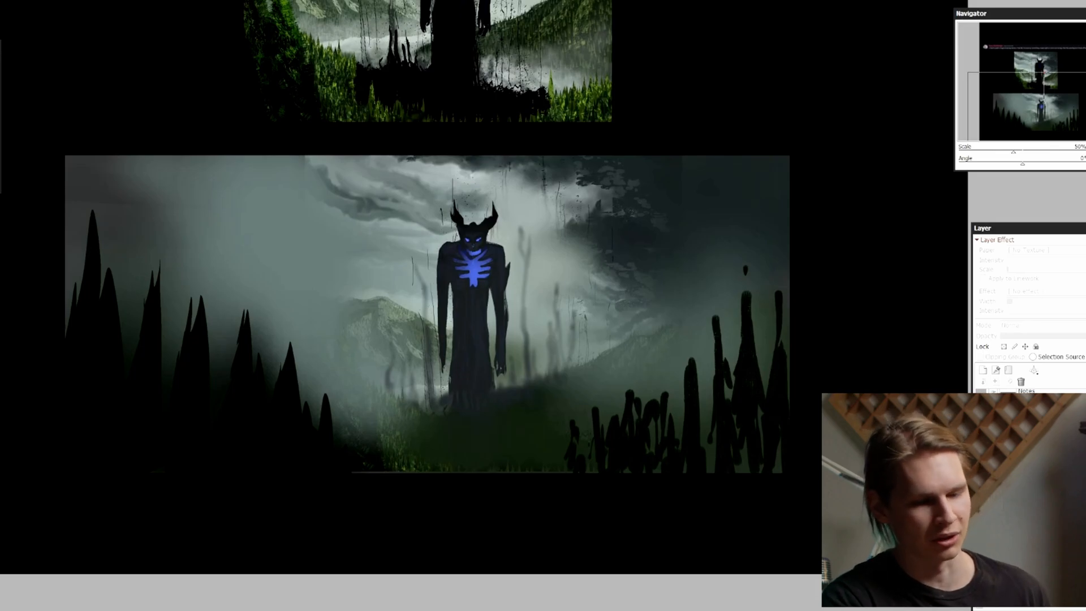
pyautogui.press('pageup')
pyautogui.moveTo(882, 557); pyautogui.dragTo(761, 546)
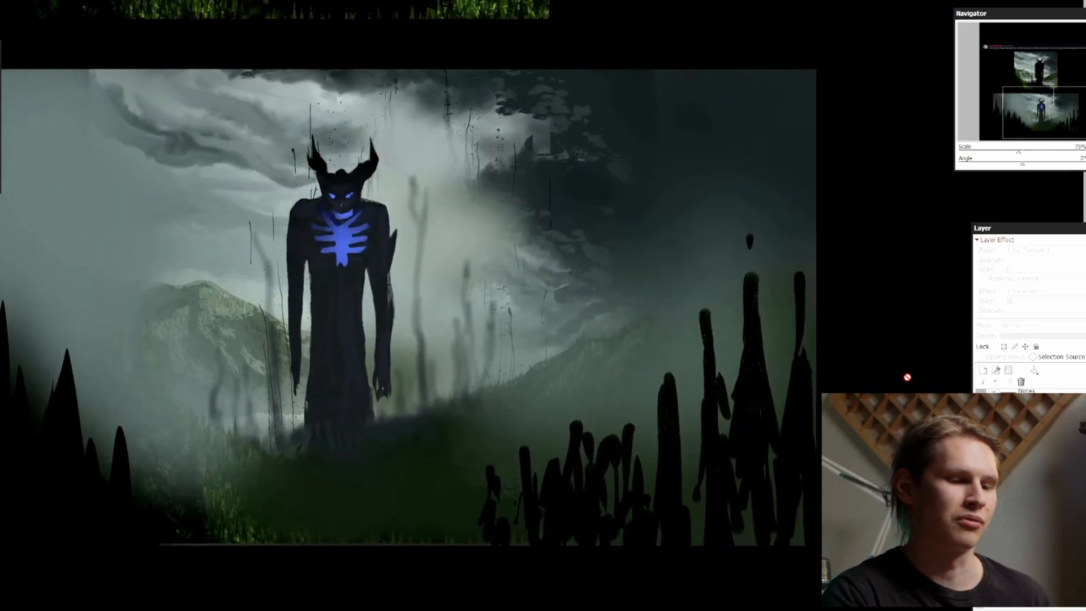
pyautogui.press('pageup')
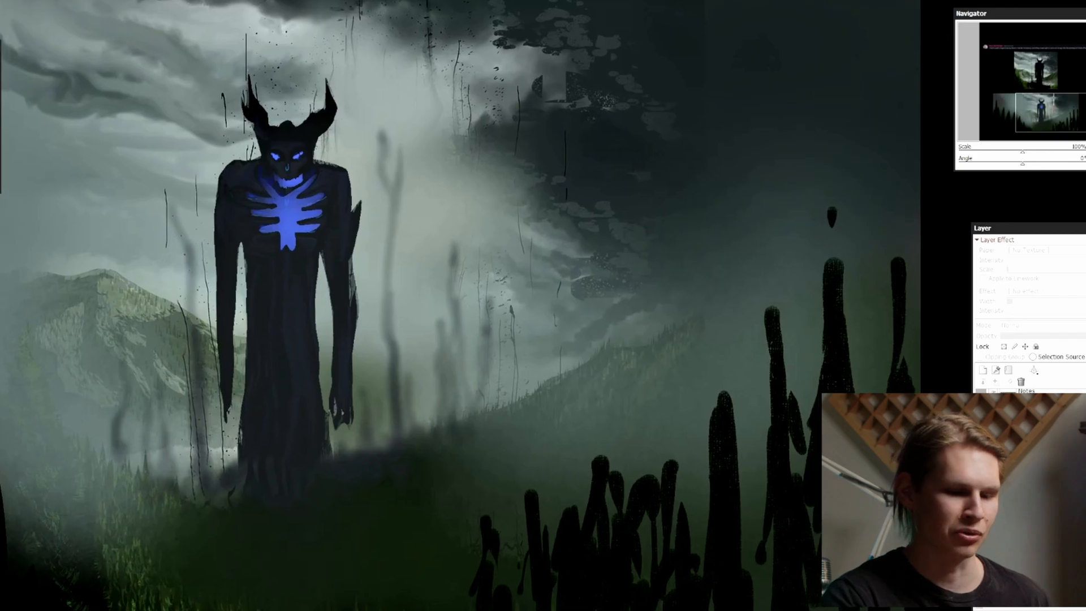
pyautogui.moveTo(882, 514); pyautogui.dragTo(773, 458)
pyautogui.press('pageup')
pyautogui.press('pageup')
pyautogui.press('pageup')
pyautogui.press('pageup')
pyautogui.press('pageup')
pyautogui.moveTo(829, 201); pyautogui.dragTo(595, 321)
pyautogui.press('pagedown')
pyautogui.press('pagedown')
pyautogui.press('pagedown')
pyautogui.press('pagedown')
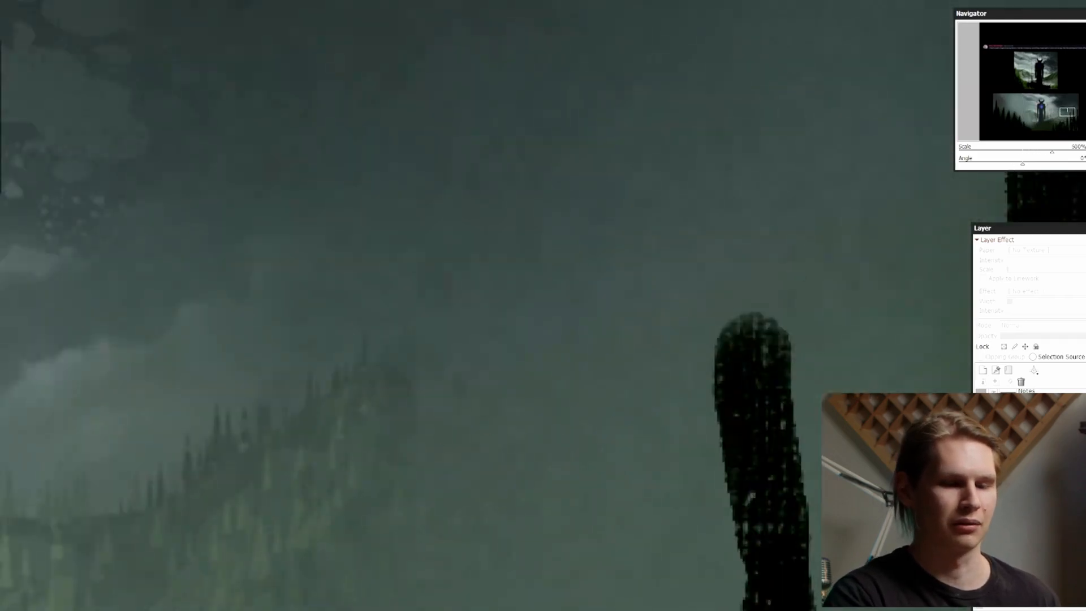
pyautogui.press('pageup')
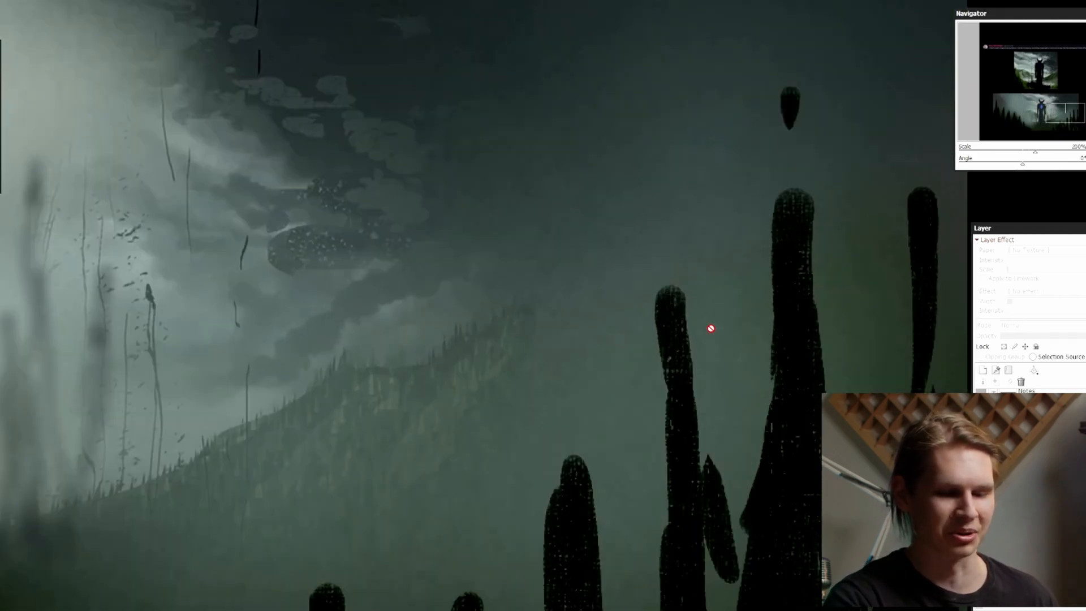
pyautogui.click(536, 357)
pyautogui.press('pagedown')
pyautogui.press('pagedown')
pyautogui.press('pagedown')
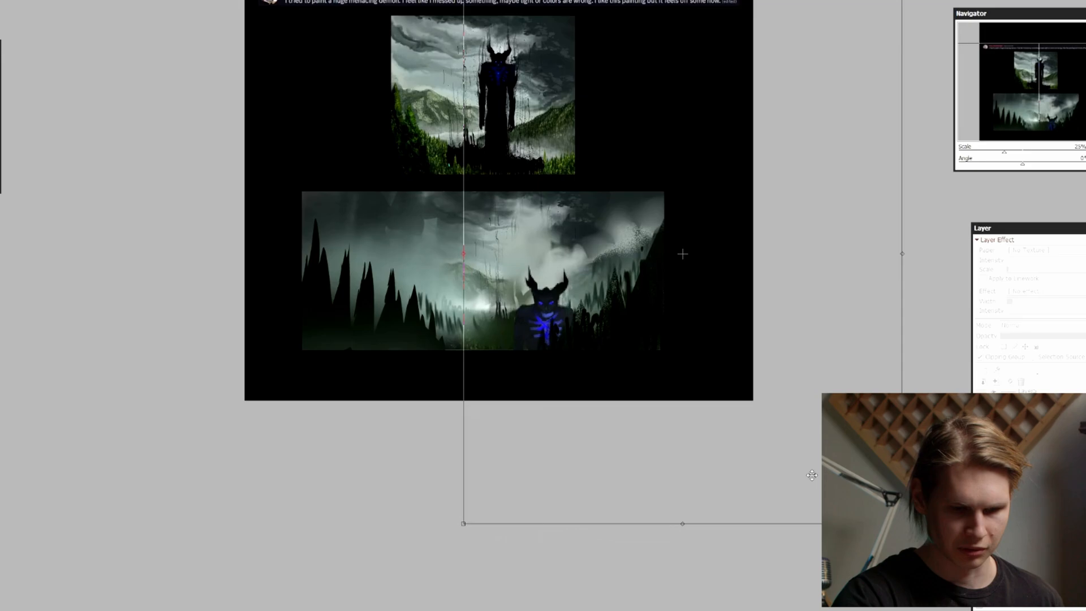
# Flip the view horizontally to check the wide composition, and flip it back
pyautogui.moveTo(809, 473); pyautogui.dragTo(793, 409)
pyautogui.press('h')
pyautogui.press('pageup')
pyautogui.moveTo(768, 354); pyautogui.dragTo(785, 371)
pyautogui.moveTo(509, 440); pyautogui.dragTo(517, 432)
pyautogui.press('h')
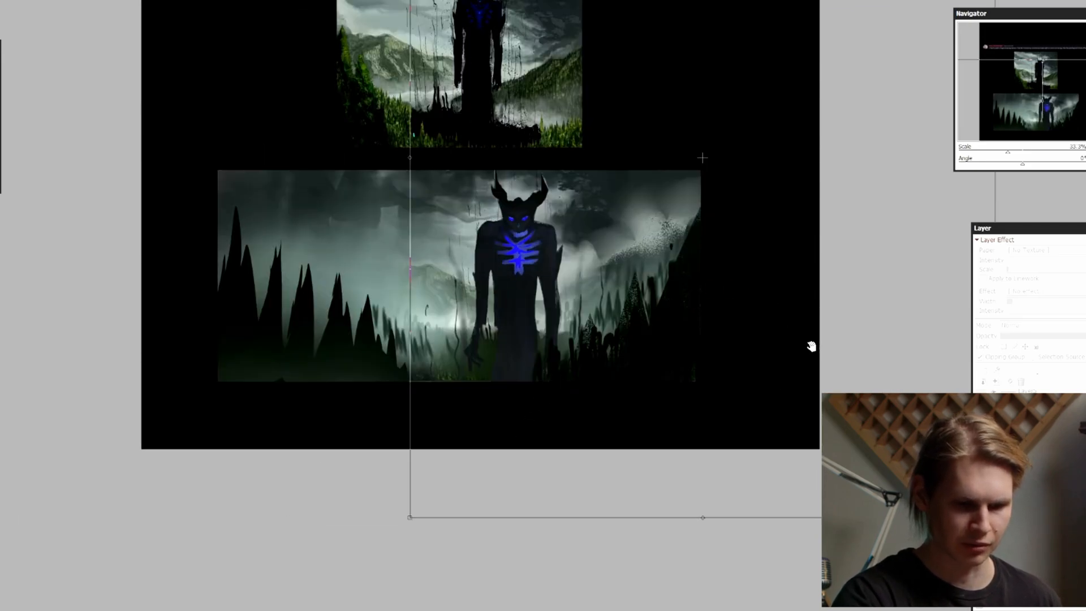
# Scale the demon so its horns sit just inside the wide painting's upper edge and its body runs past the lower edge
pyautogui.moveTo(834, 390); pyautogui.dragTo(828, 393)
pyautogui.press('pagedown')
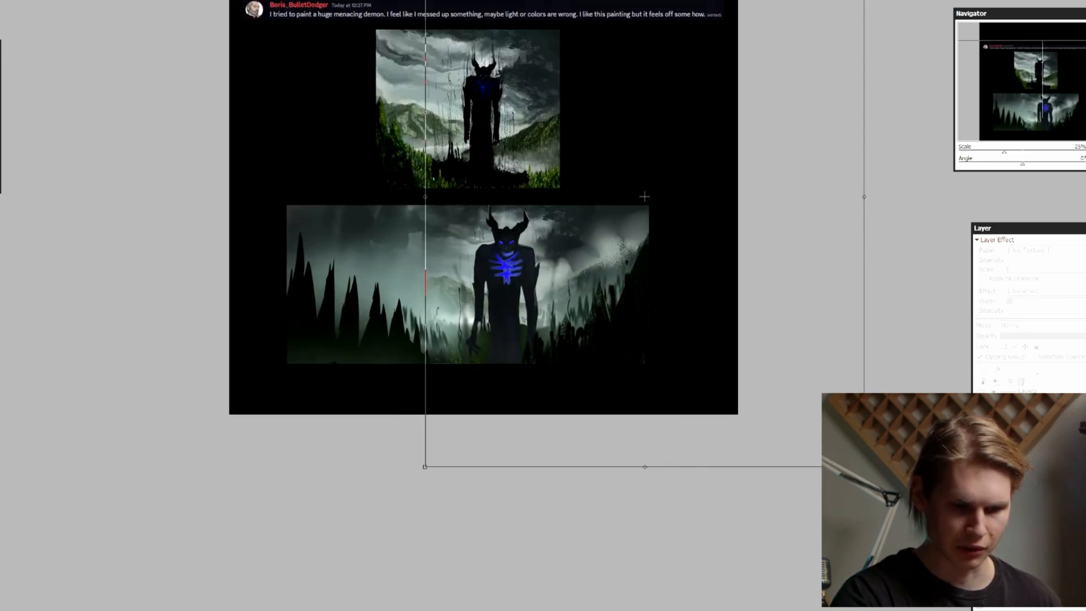
pyautogui.moveTo(863, 467); pyautogui.dragTo(854, 453)
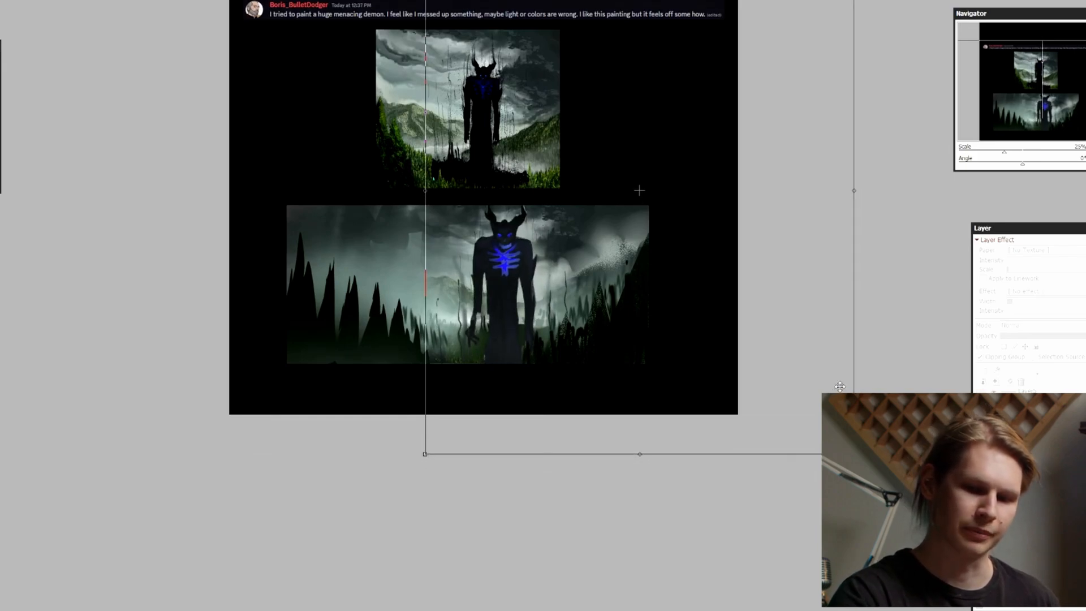
pyautogui.moveTo(853, 454); pyautogui.dragTo(883, 491)
pyautogui.moveTo(882, 489); pyautogui.dragTo(875, 481)
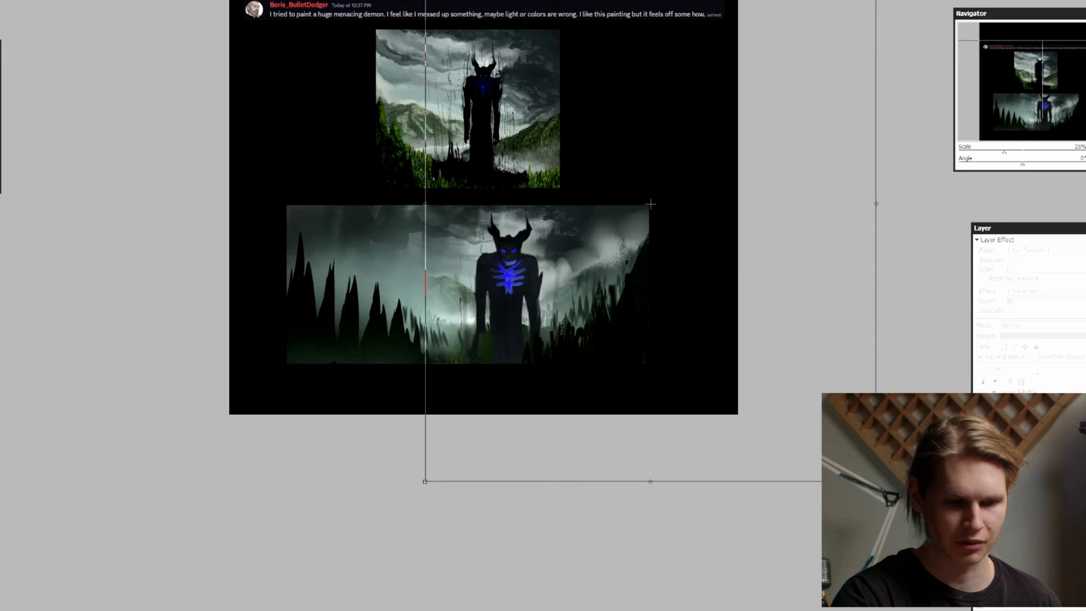
pyautogui.moveTo(788, 396); pyautogui.dragTo(786, 393)
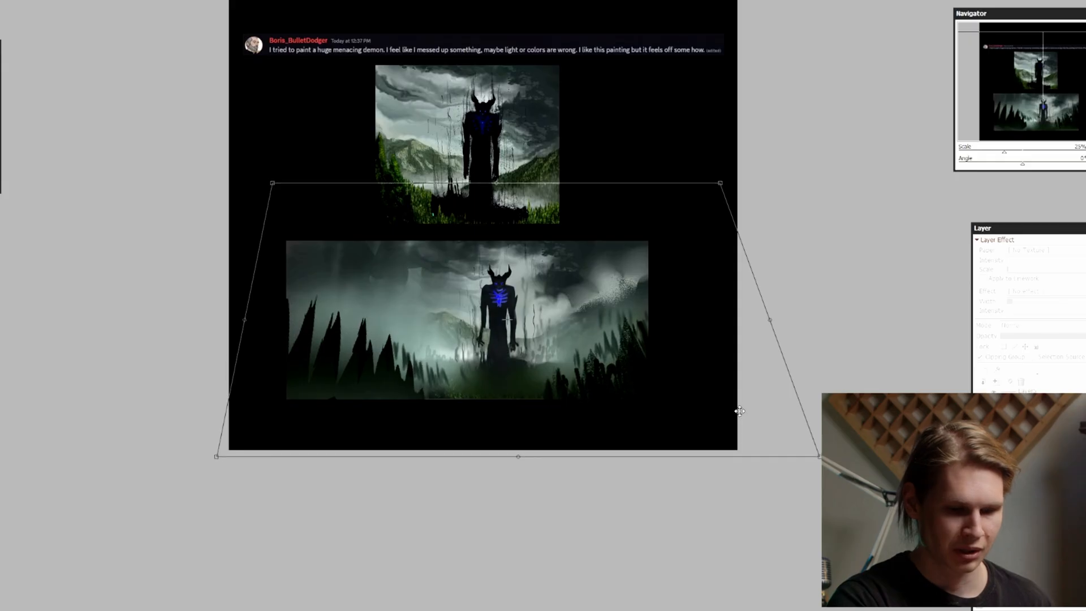
# Raise the perspective-distorted foreground spikes and trees in the wide painting, and apply the transform
pyautogui.moveTo(734, 412); pyautogui.dragTo(737, 378)
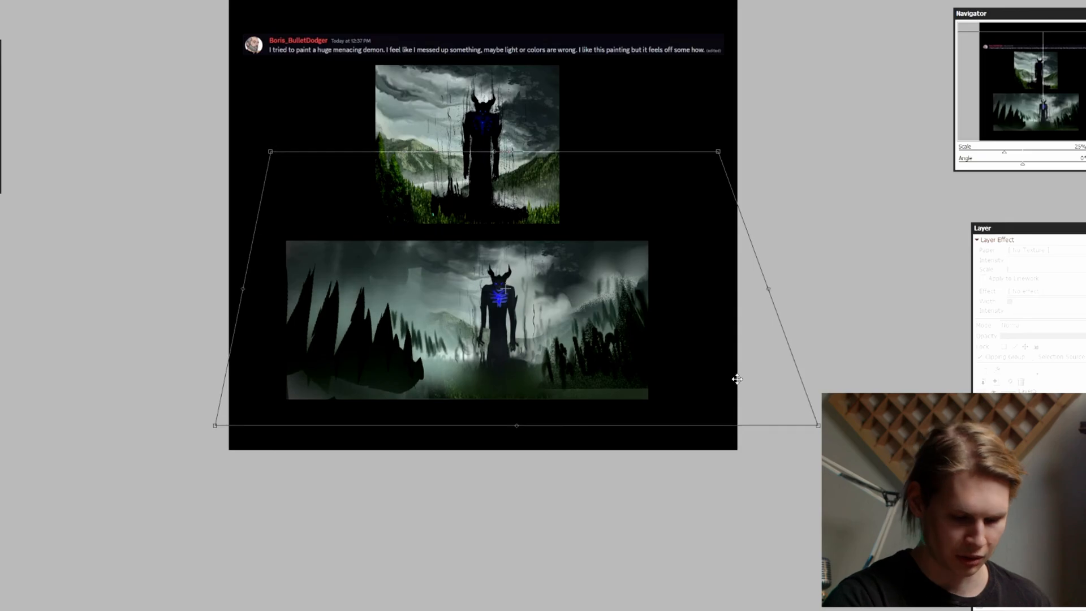
pyautogui.press('Return')
# Distort the demon in the wide painting, spreading its lower corners outward and placing its horns just inside the upper edge
pyautogui.press('pageup')
pyautogui.keyDown('ctrl'); pyautogui.keyDown('shift'); pyautogui.click(514, 295); pyautogui.keyUp('shift'); pyautogui.keyUp('ctrl')
pyautogui.hotkey('ctrl', 't')
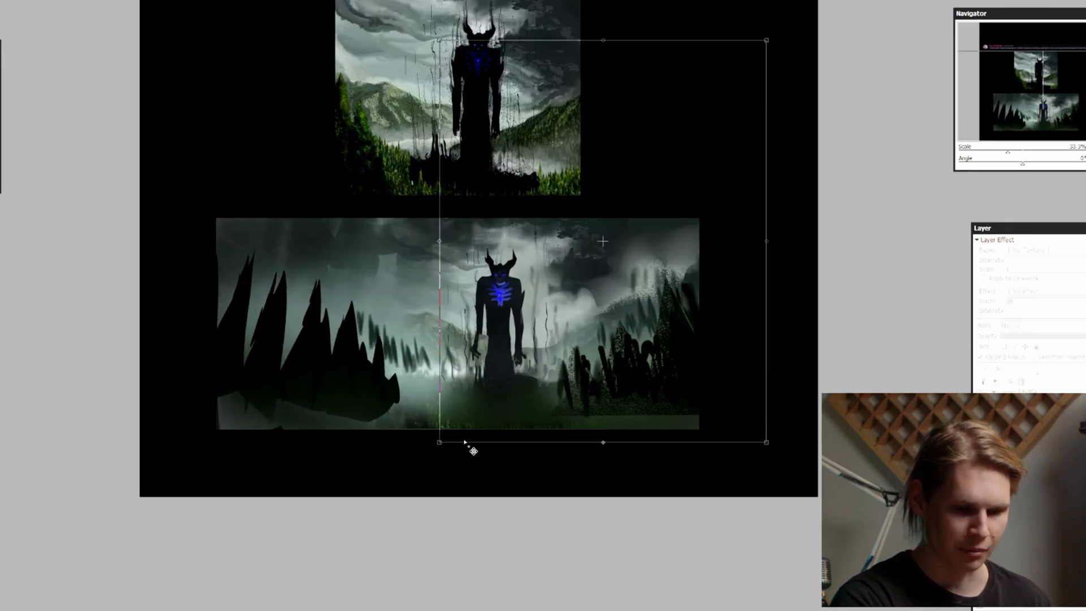
pyautogui.moveTo(440, 442); pyautogui.dragTo(395, 436)
pyautogui.moveTo(770, 448); pyautogui.dragTo(933, 448)
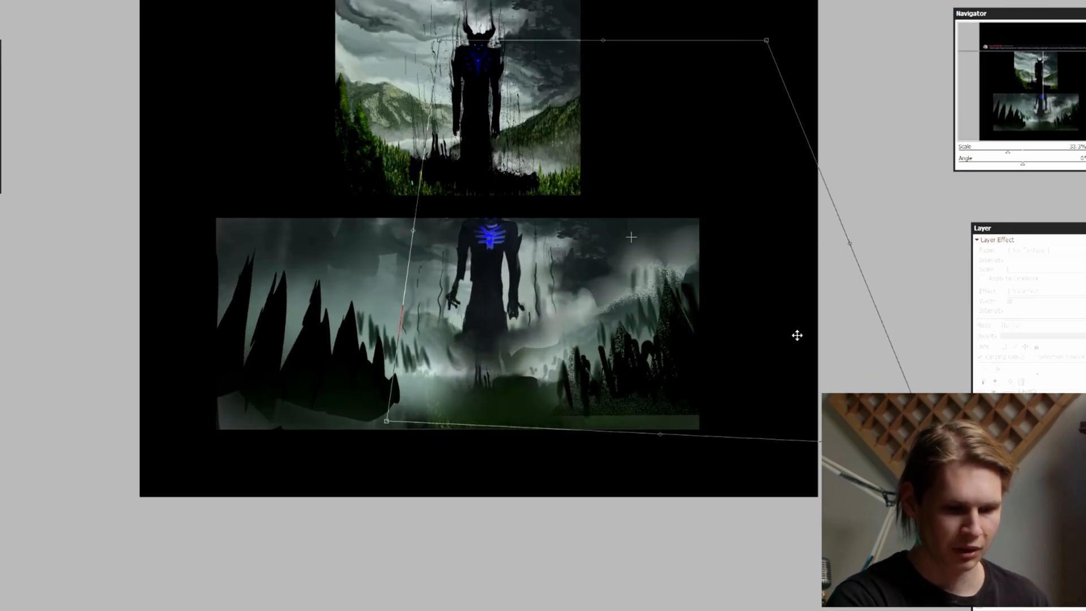
pyautogui.moveTo(797, 335); pyautogui.dragTo(814, 331)
pyautogui.moveTo(793, 110); pyautogui.dragTo(795, 99)
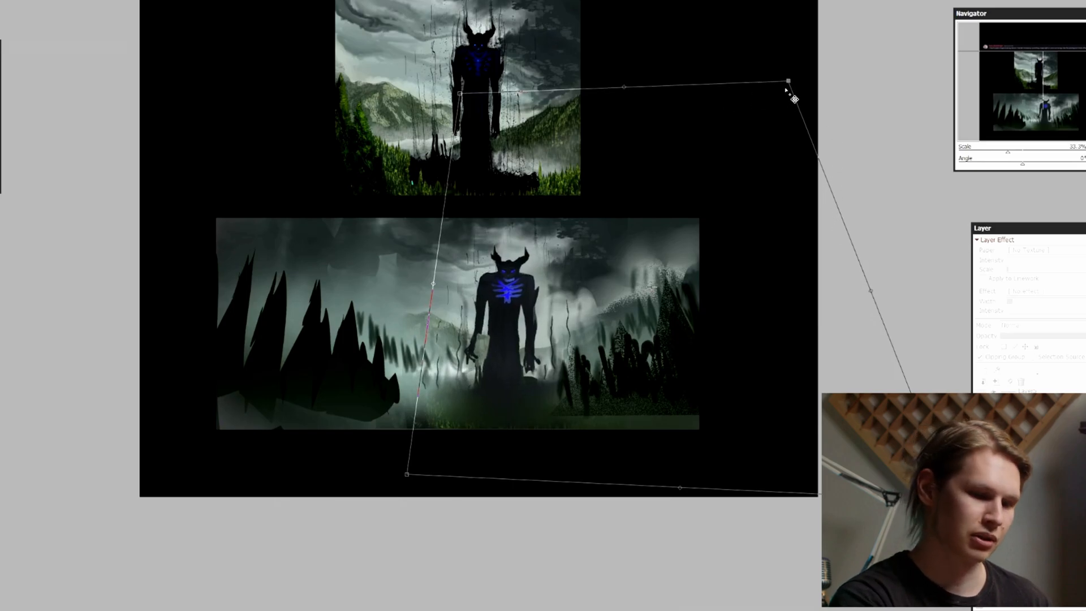
pyautogui.moveTo(624, 87); pyautogui.dragTo(619, 66)
# Enlarge the distorted demon and raise it slightly, judging its scale against the whole wide painting
pyautogui.hotkey('ctrl', '-')
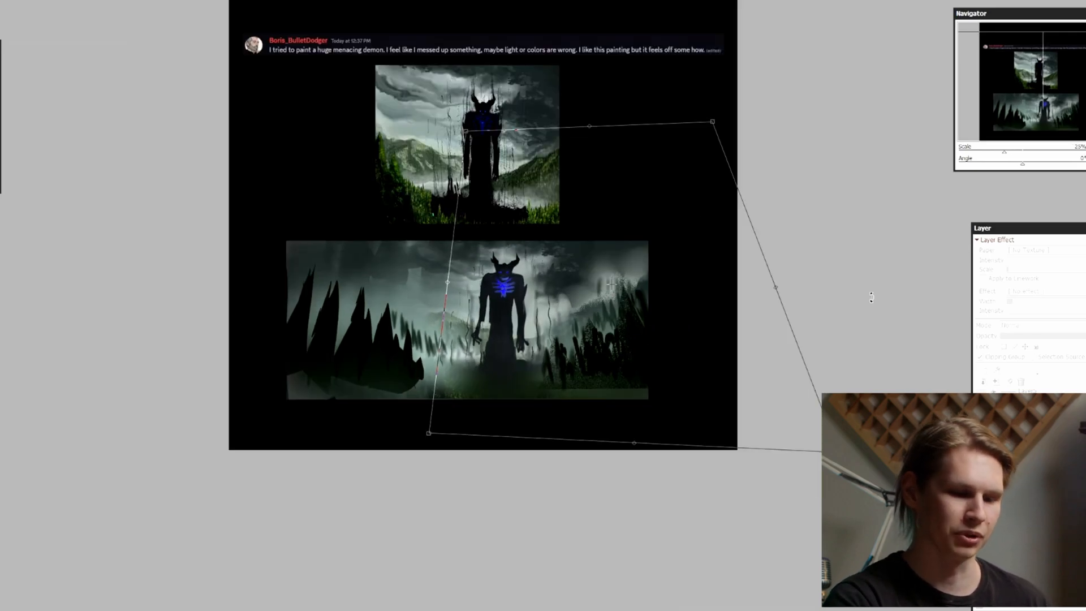
pyautogui.hotkey('ctrl', '+')
pyautogui.moveTo(954, 501); pyautogui.dragTo(995, 538)
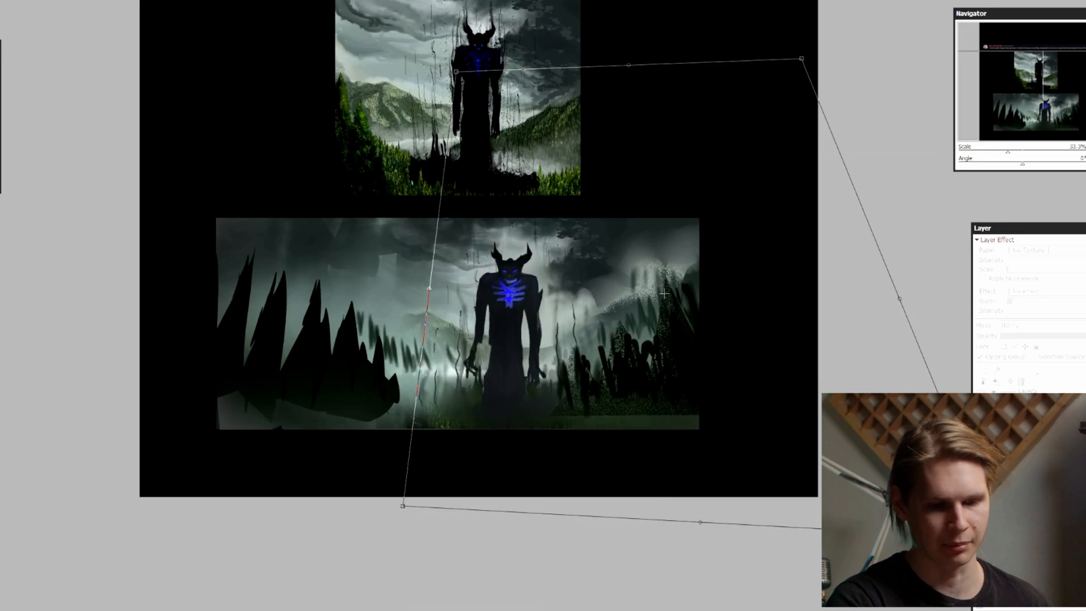
pyautogui.moveTo(916, 464); pyautogui.dragTo(915, 454)
pyautogui.hotkey('ctrl', '-')
pyautogui.hotkey('ctrl', '-')
pyautogui.hotkey('ctrl', '+')
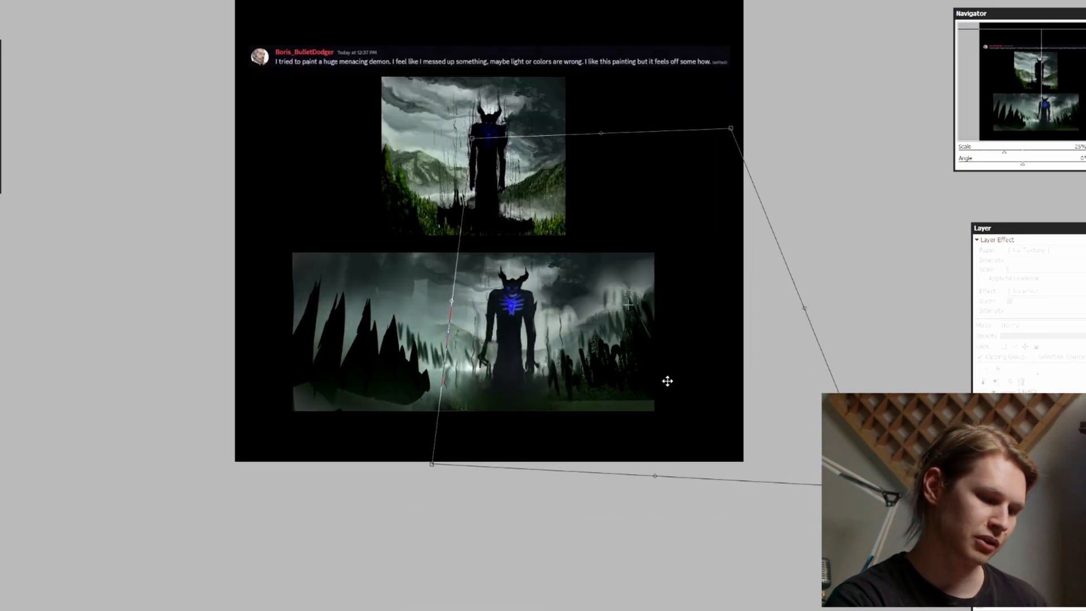
# Check the composition mirrored, fine-tune the demon's position and lower corner distortion, and apply the transform
pyautogui.press('h')
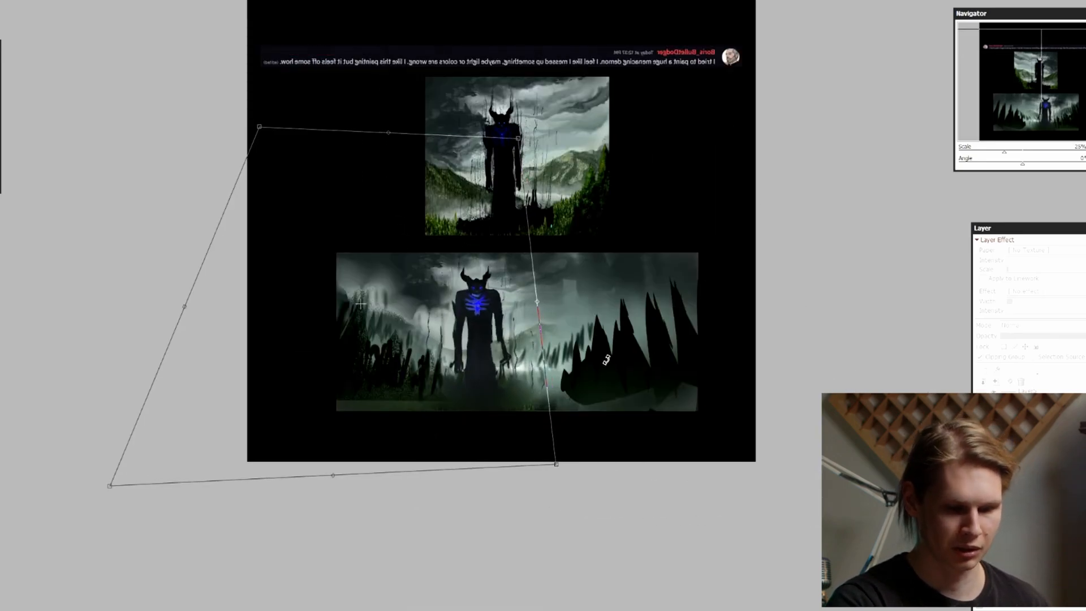
pyautogui.press('h')
pyautogui.hotkey('ctrl', '+')
pyautogui.hotkey('ctrl', '-')
pyautogui.moveTo(877, 313); pyautogui.dragTo(877, 312)
pyautogui.moveTo(747, 374); pyautogui.dragTo(748, 374)
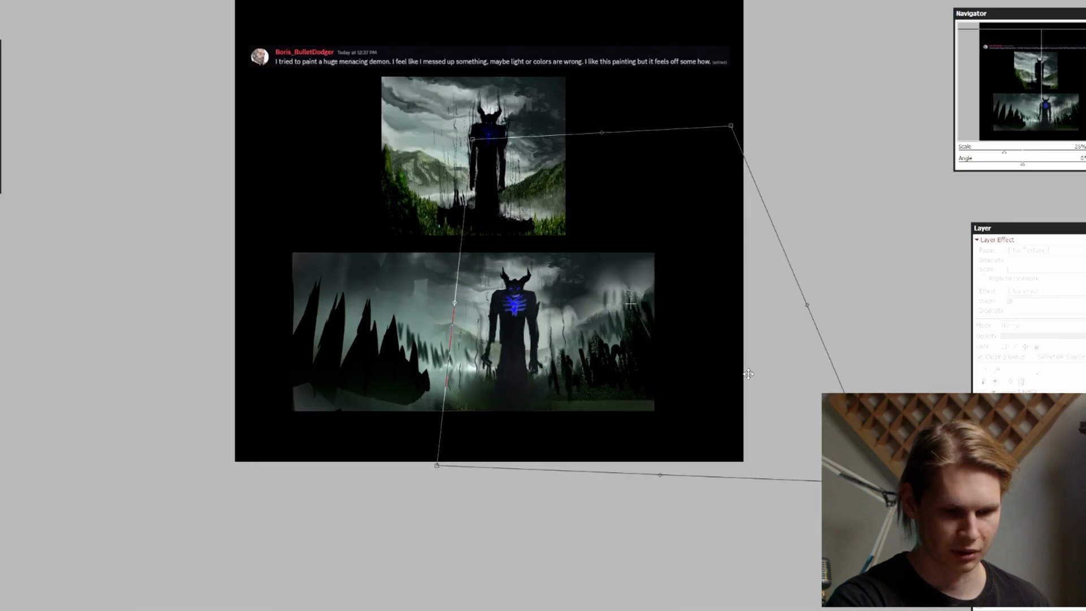
pyautogui.moveTo(883, 485); pyautogui.dragTo(912, 493)
pyautogui.moveTo(815, 426); pyautogui.dragTo(807, 414)
pyautogui.press('Return')
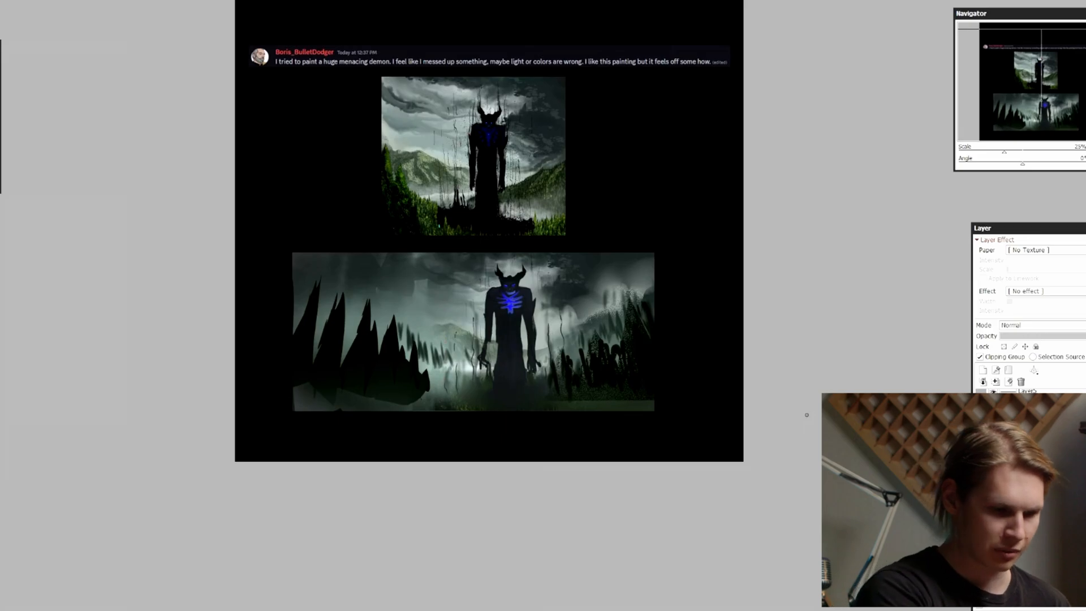
pyautogui.press('pageup')
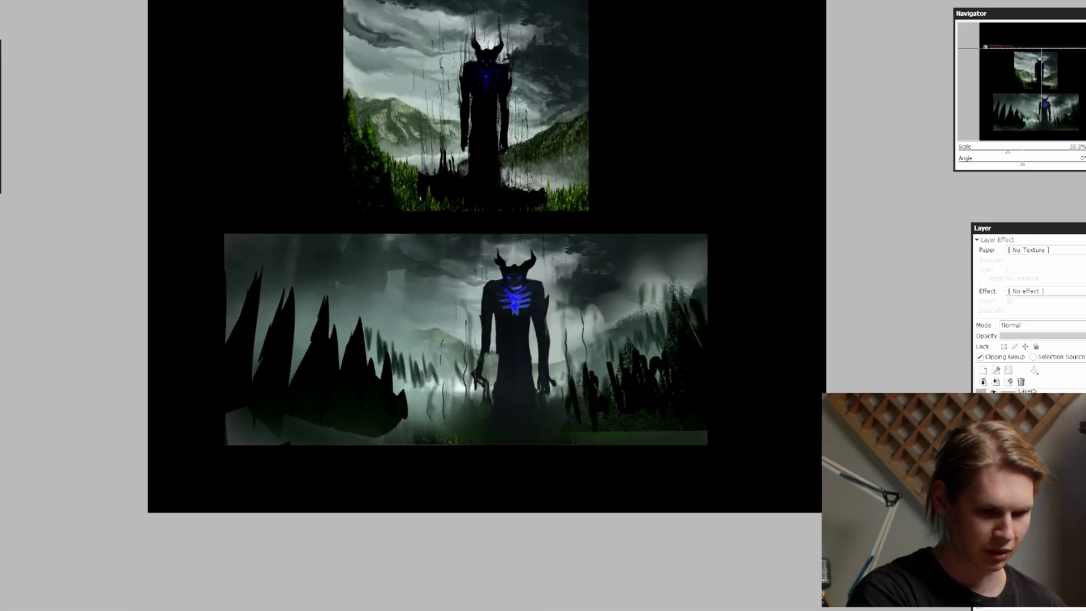
pyautogui.moveTo(223, 421)
pyautogui.mouseDown()
pyautogui.moveTo(731, 432)
pyautogui.moveTo(707, 425)
pyautogui.mouseUp()
pyautogui.press('Escape')
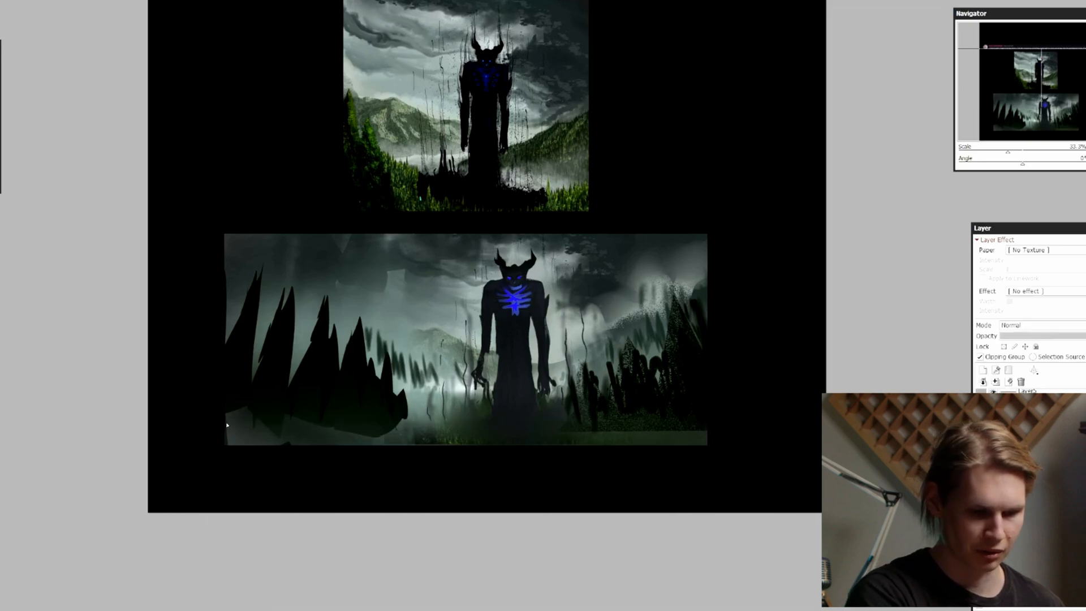
pyautogui.moveTo(227, 425); pyautogui.dragTo(296, 431)
pyautogui.press('Escape')
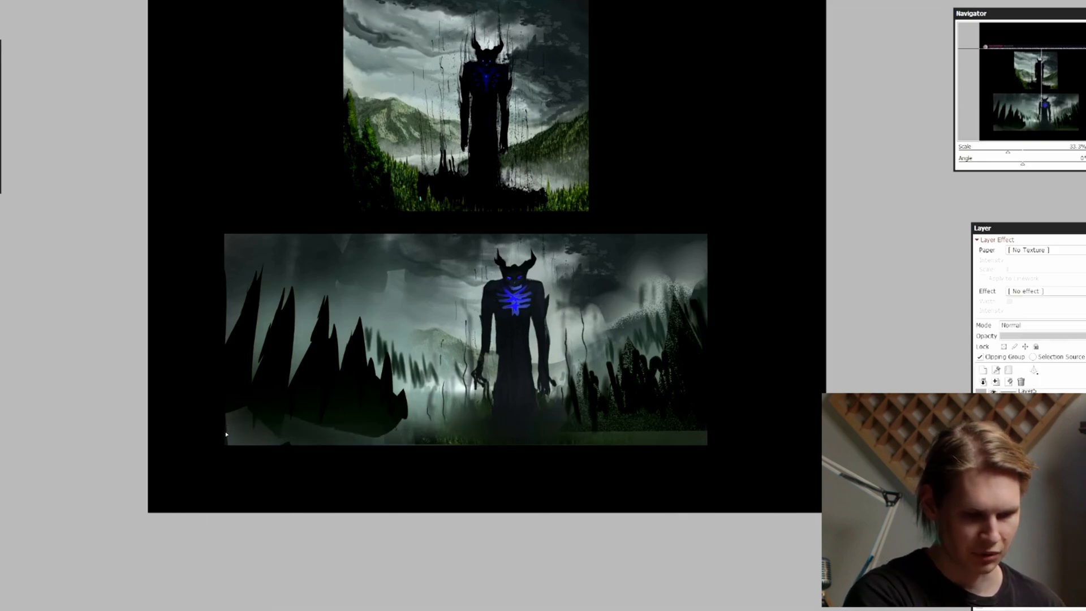
# Lasso a thin ground strip along the wide painting's lower edge and fill it with dark brown
pyautogui.moveTo(227, 432); pyautogui.dragTo(361, 432)
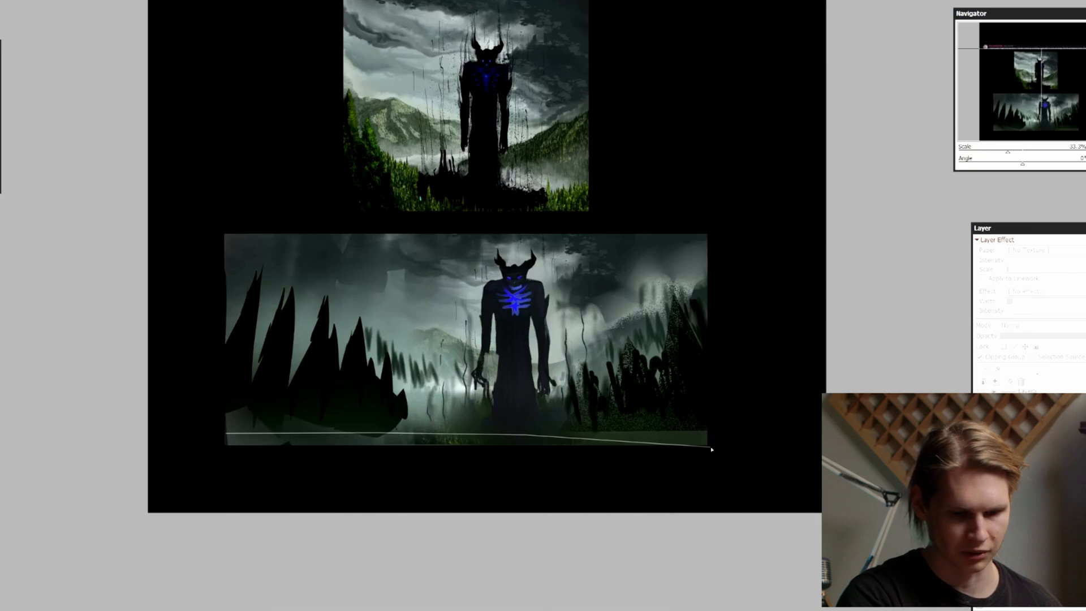
pyautogui.moveTo(711, 449)
pyautogui.mouseDown()
pyautogui.moveTo(243, 447)
pyautogui.moveTo(225, 434)
pyautogui.mouseUp()
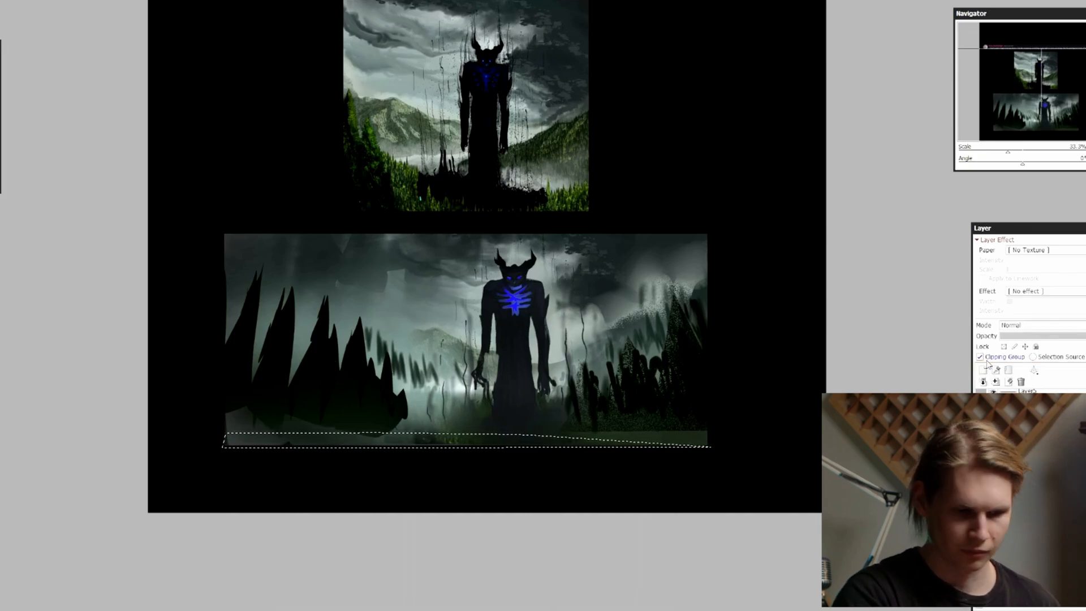
pyautogui.moveTo(402, 465); pyautogui.dragTo(421, 456)
pyautogui.moveTo(254, 441)
pyautogui.mouseDown()
pyautogui.moveTo(622, 431)
pyautogui.moveTo(541, 431)
pyautogui.moveTo(582, 431)
pyautogui.mouseUp()
pyautogui.hotkey('ctrl', 'd')
pyautogui.hotkey('ctrl', 'z')
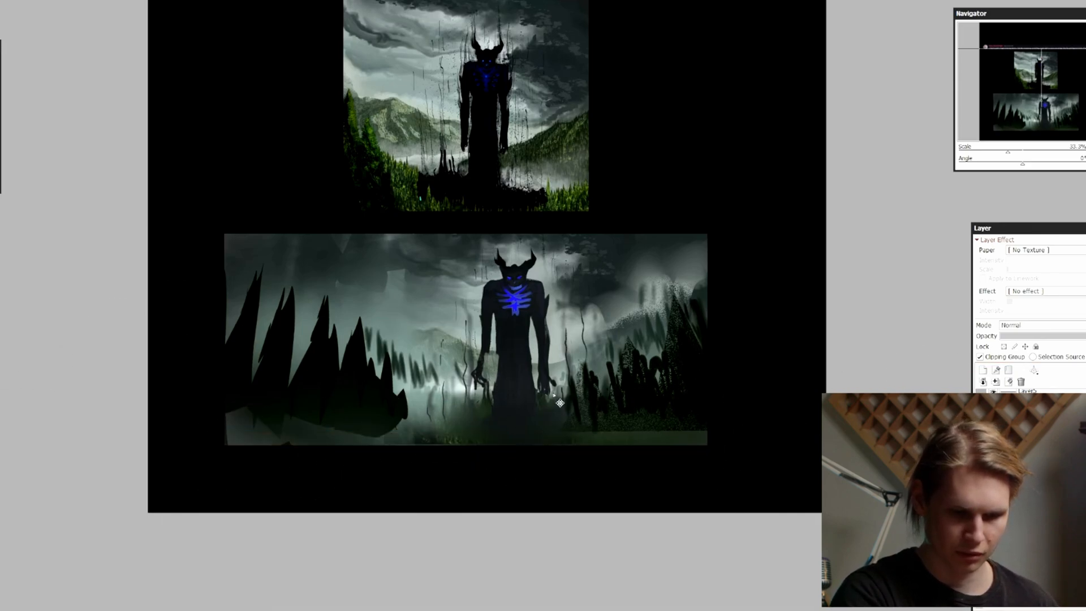
pyautogui.hotkey('ctrl', 'y')
pyautogui.keyDown('ctrl'); pyautogui.keyDown('shift'); pyautogui.click(490, 428); pyautogui.keyUp('shift'); pyautogui.keyUp('ctrl')
pyautogui.keyDown('ctrl'); pyautogui.keyDown('shift'); pyautogui.click(435, 440); pyautogui.keyUp('shift'); pyautogui.keyUp('ctrl')
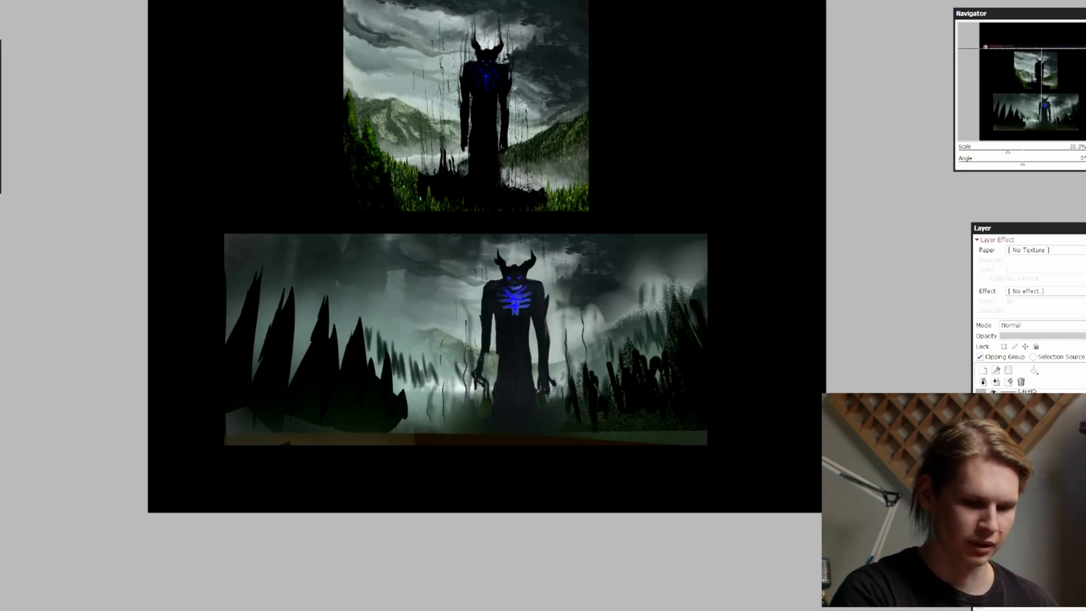
# Darken and blend the brown ground strip with broad soft strokes across the wide painting, and clear the selection
pyautogui.moveTo(929, 363); pyautogui.dragTo(950, 349)
pyautogui.keyDown('ctrl'); pyautogui.click(1011, 424); pyautogui.keyUp('ctrl')
pyautogui.press('[')
pyautogui.press('[')
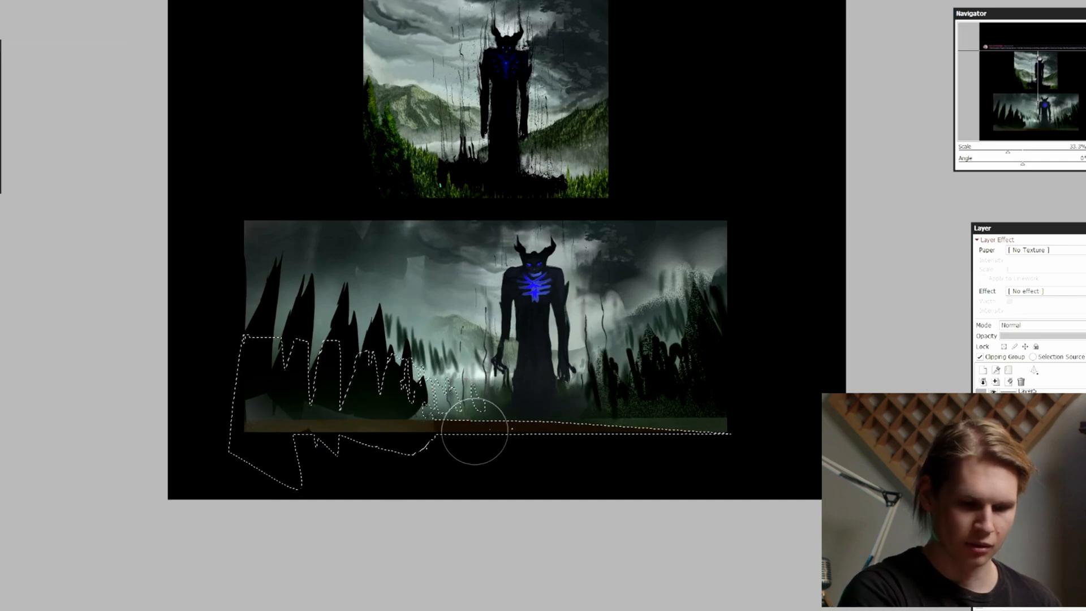
pyautogui.moveTo(475, 432); pyautogui.dragTo(223, 438)
pyautogui.moveTo(491, 433); pyautogui.dragTo(738, 420)
pyautogui.moveTo(545, 439); pyautogui.dragTo(758, 424)
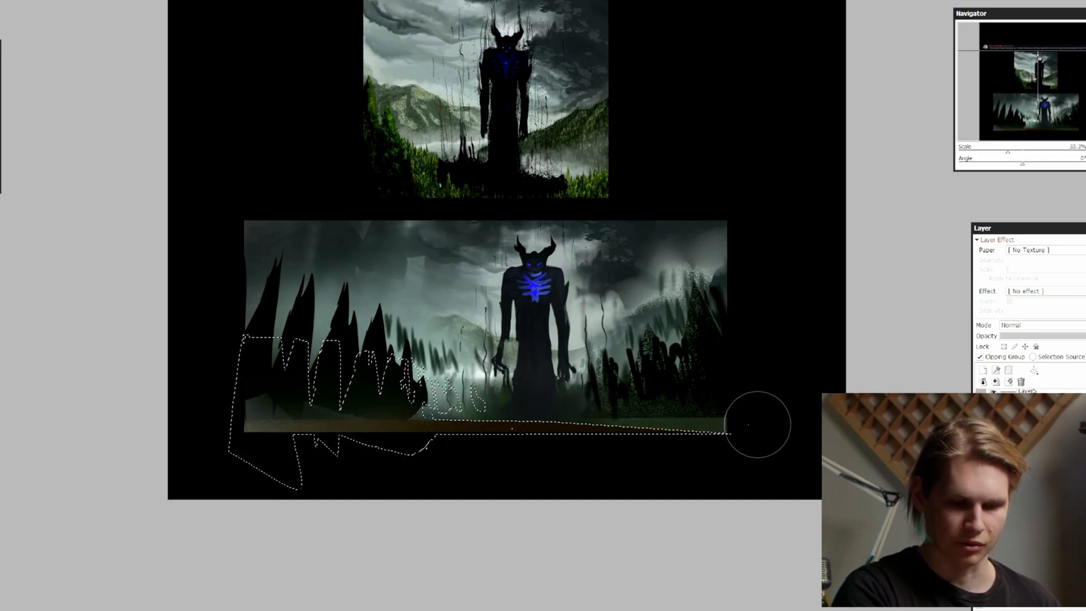
pyautogui.hotkey('ctrl', 'd')
pyautogui.moveTo(636, 429); pyautogui.dragTo(569, 427)
pyautogui.moveTo(569, 427)
pyautogui.mouseDown()
pyautogui.moveTo(708, 429)
pyautogui.moveTo(442, 421)
pyautogui.moveTo(696, 406)
pyautogui.mouseUp()
pyautogui.moveTo(335, 313); pyautogui.dragTo(357, 297)
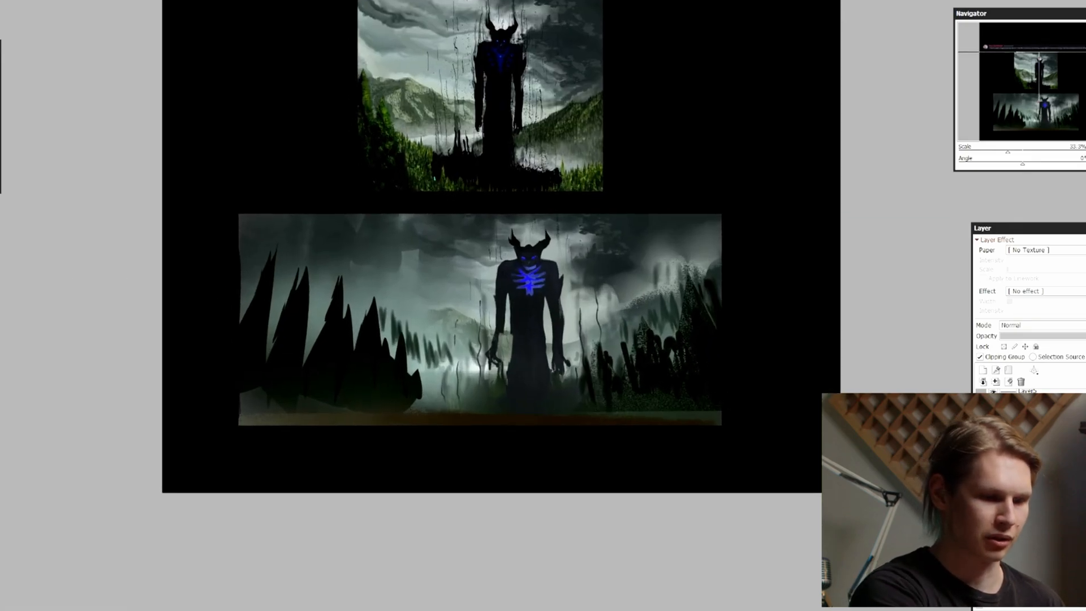
# Raise the brightness of the dark foreground spikes and trees to +23 in the Brightness/Contrast adjustment
pyautogui.press('pageup')
pyautogui.moveTo(646, 331); pyautogui.dragTo(685, 305)
pyautogui.keyDown('ctrl'); pyautogui.click(349, 352); pyautogui.keyUp('ctrl')
pyautogui.hotkey('ctrl', 'b')
pyautogui.press('pagedown')
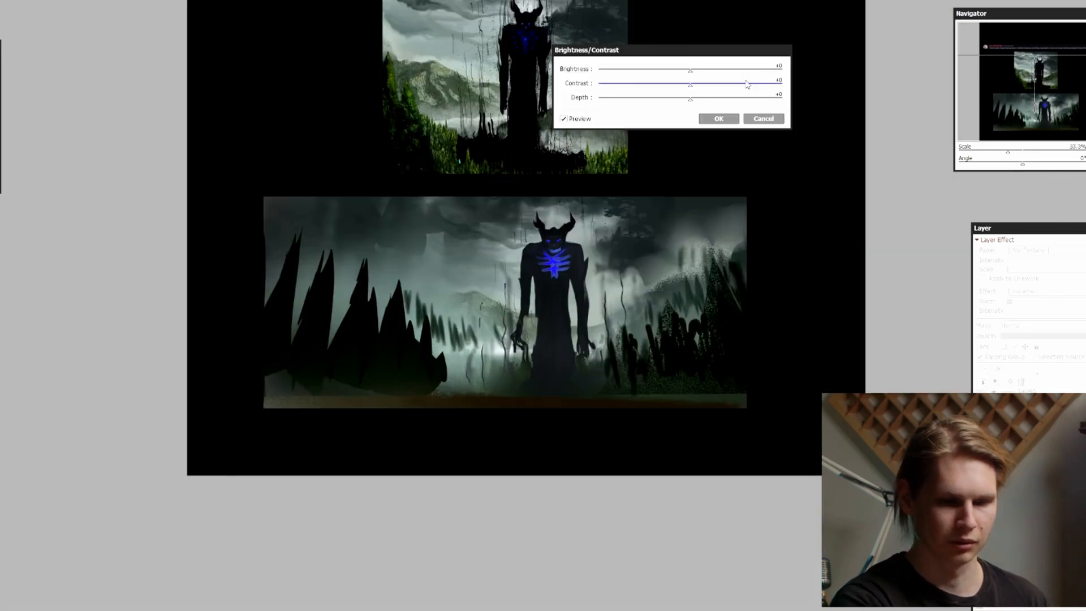
pyautogui.moveTo(691, 70); pyautogui.dragTo(711, 71)
pyautogui.press('pagedown')
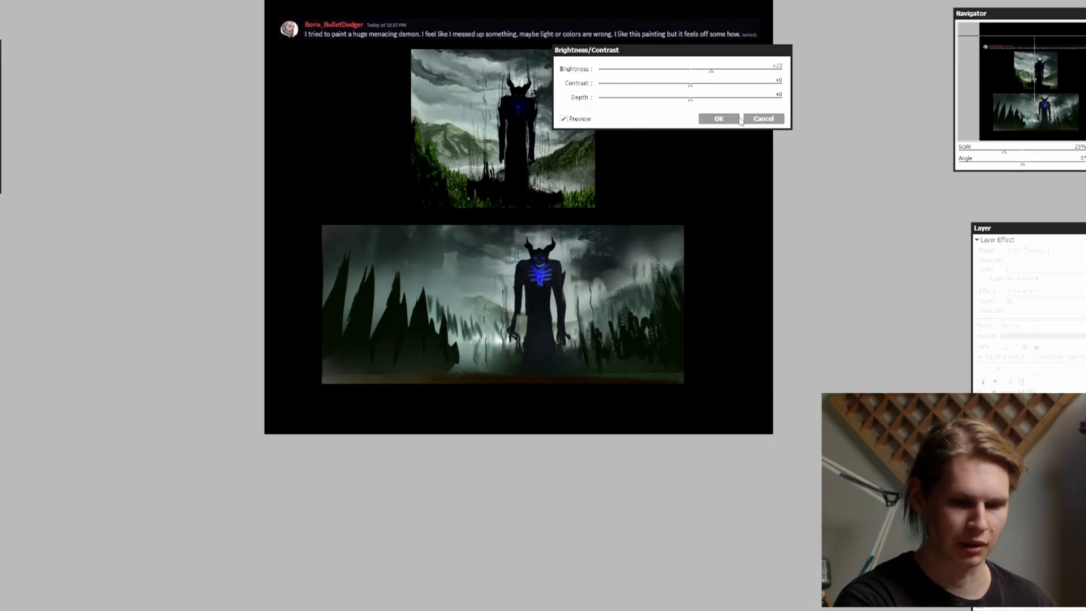
pyautogui.click(736, 119)
# Add a new layer and paint a small black head shape between the spikes and the demon
pyautogui.press('pageup')
pyautogui.moveTo(659, 202)
pyautogui.mouseDown()
pyautogui.moveTo(652, 215)
pyautogui.moveTo(656, 178)
pyautogui.mouseUp()
pyautogui.click(983, 369)
pyautogui.press('pageup')
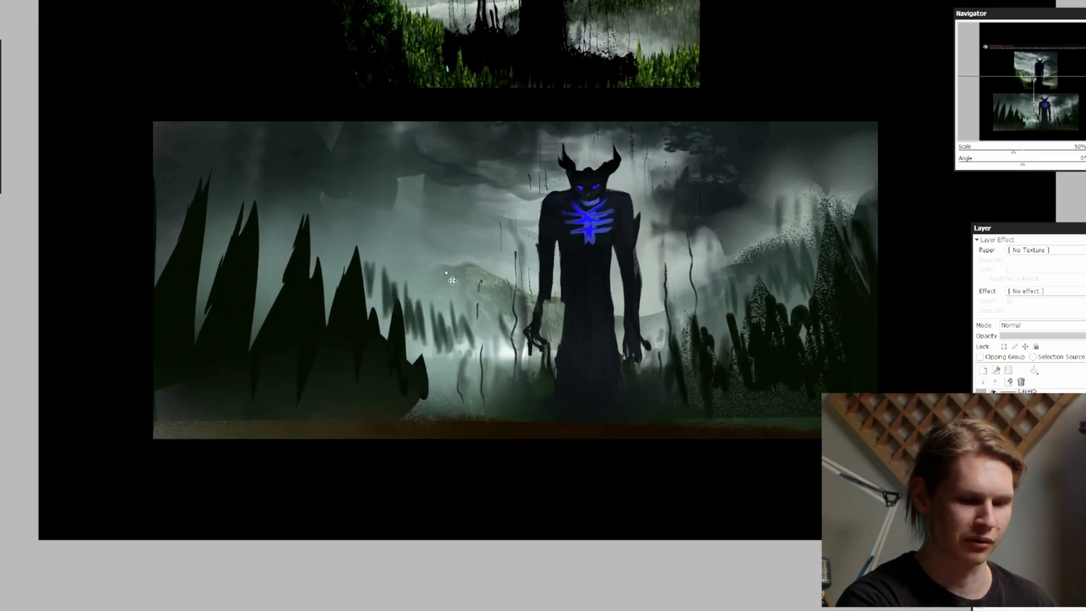
pyautogui.moveTo(424, 266); pyautogui.dragTo(520, 240)
pyautogui.hotkey('ctrl', 'z')
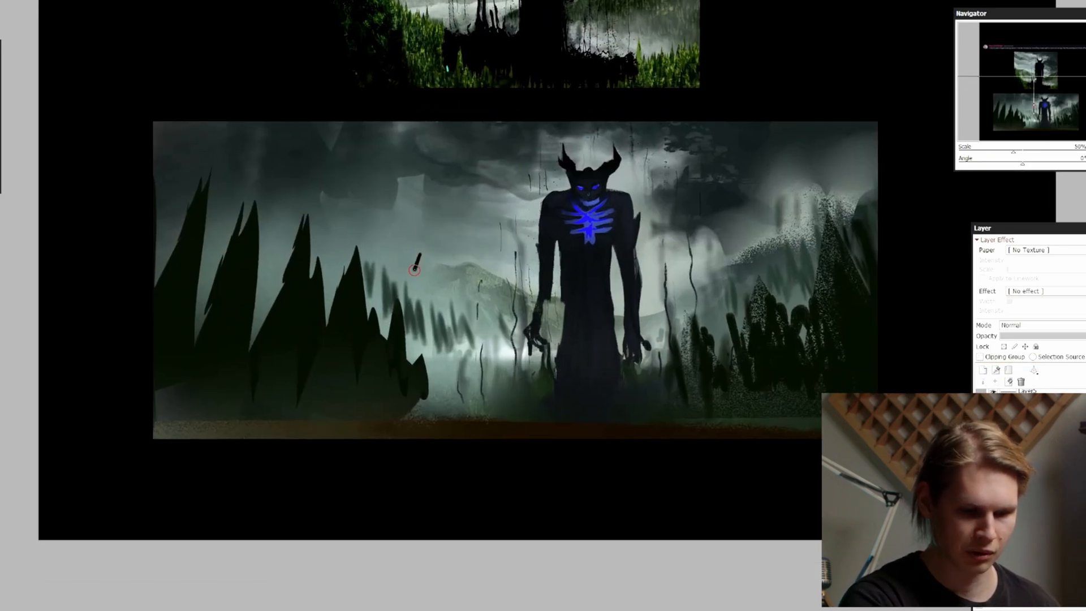
pyautogui.moveTo(671, 150); pyautogui.dragTo(676, 156)
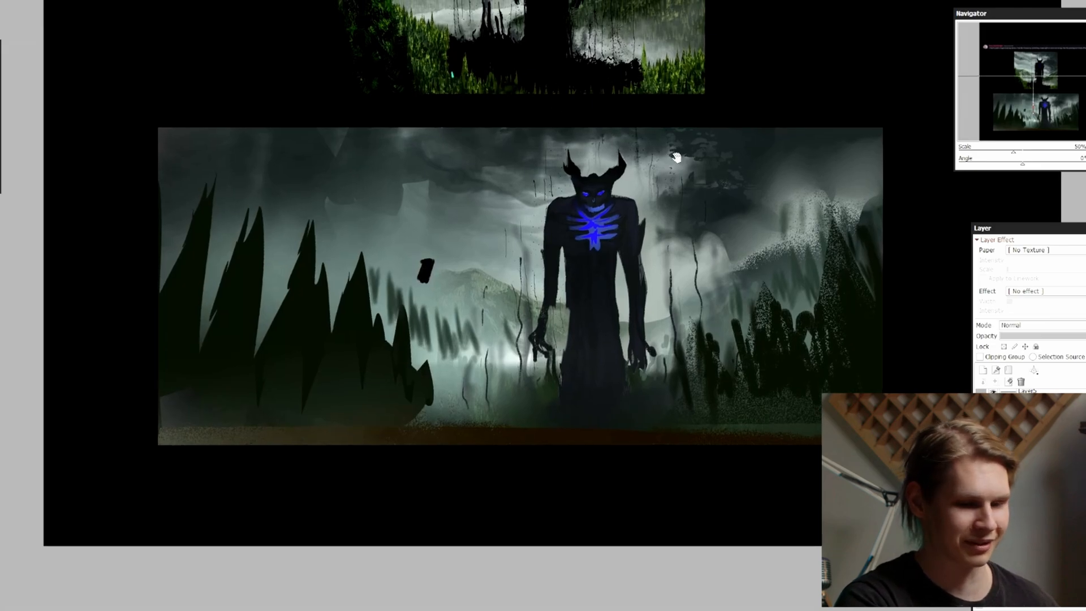
pyautogui.press('pageup')
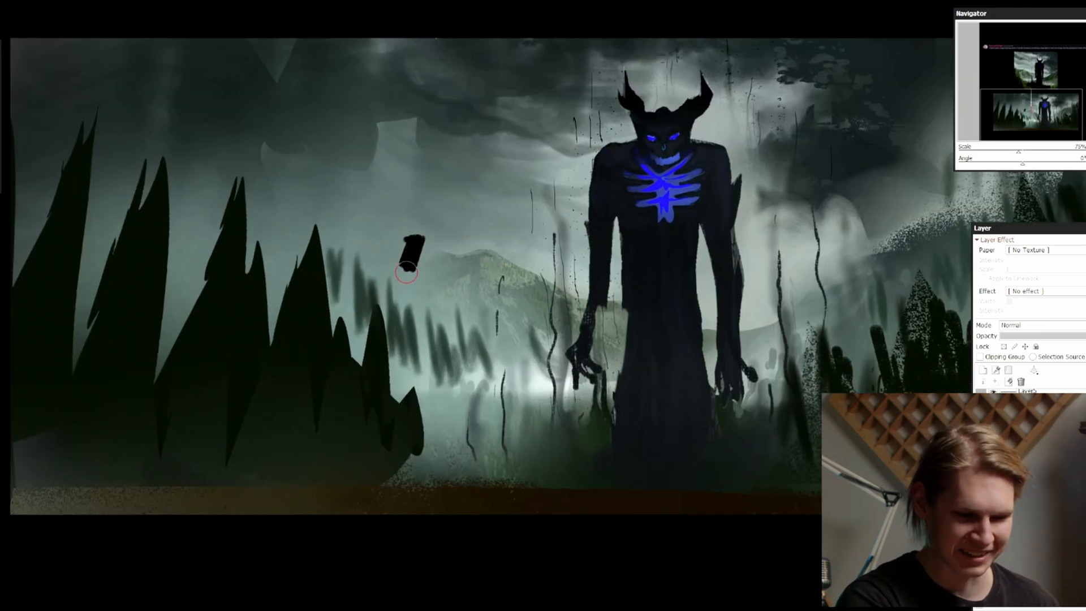
# Try different black strokes for the small figure's shoulders and torso, undoing the rejected ones
pyautogui.moveTo(372, 269); pyautogui.dragTo(442, 277)
pyautogui.hotkey('ctrl', 'z')
pyautogui.moveTo(426, 270)
pyautogui.mouseDown()
pyautogui.moveTo(432, 294)
pyautogui.moveTo(371, 309)
pyautogui.mouseUp()
pyautogui.press(']')
pyautogui.hotkey('ctrl', 'z')
pyautogui.moveTo(373, 306)
pyautogui.mouseDown()
pyautogui.moveTo(391, 274)
pyautogui.moveTo(413, 312)
pyautogui.mouseUp()
# Flip the view horizontally, fill out the black figure's torso and paint an arm reaching toward the demon
pyautogui.press('h')
pyautogui.press('pagedown')
pyautogui.moveTo(777, 194)
pyautogui.mouseDown()
pyautogui.moveTo(698, 194)
pyautogui.moveTo(706, 215)
pyautogui.mouseUp()
pyautogui.press(']')
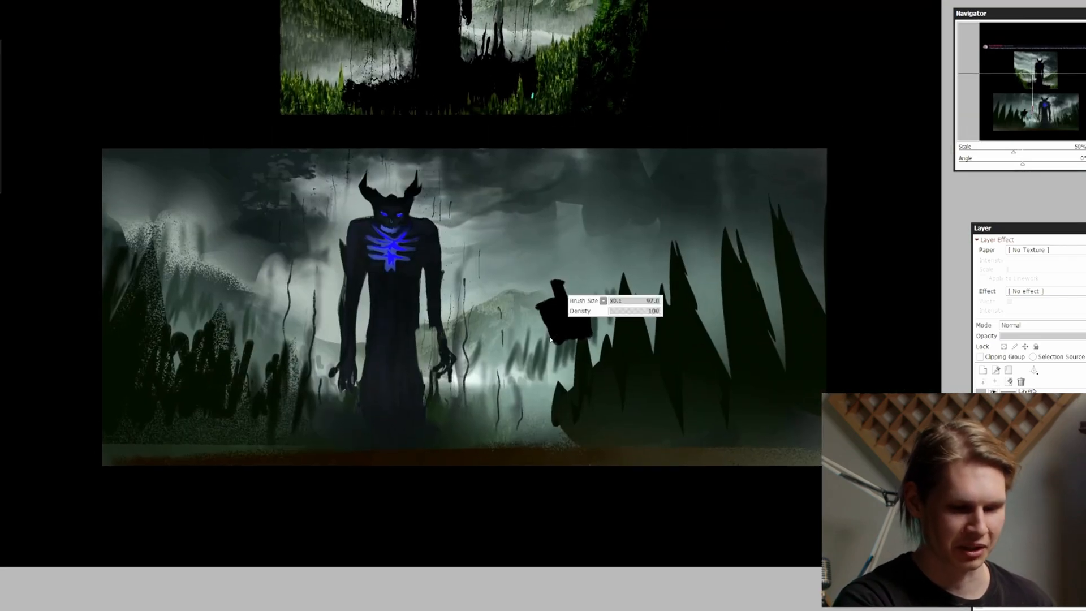
pyautogui.moveTo(550, 340)
pyautogui.mouseDown()
pyautogui.moveTo(563, 346)
pyautogui.moveTo(512, 355)
pyautogui.mouseUp()
pyautogui.press('[')
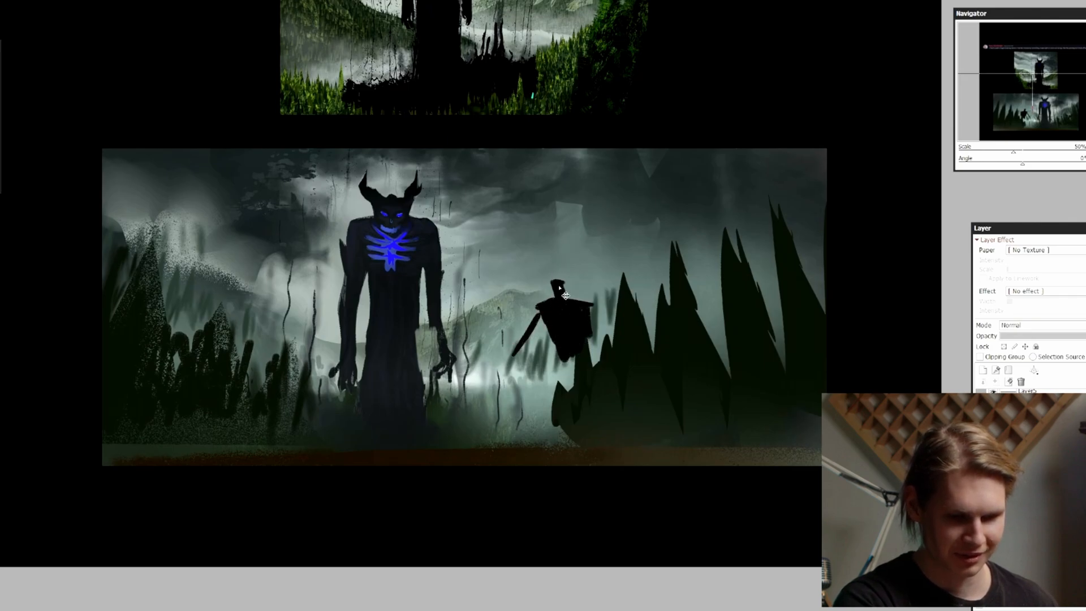
# Move the black figure lower and closer to the demon, and repaint its arms
pyautogui.hotkey('ctrl', 't')
pyautogui.moveTo(609, 274); pyautogui.dragTo(624, 300)
pyautogui.press('Return')
pyautogui.press(']')
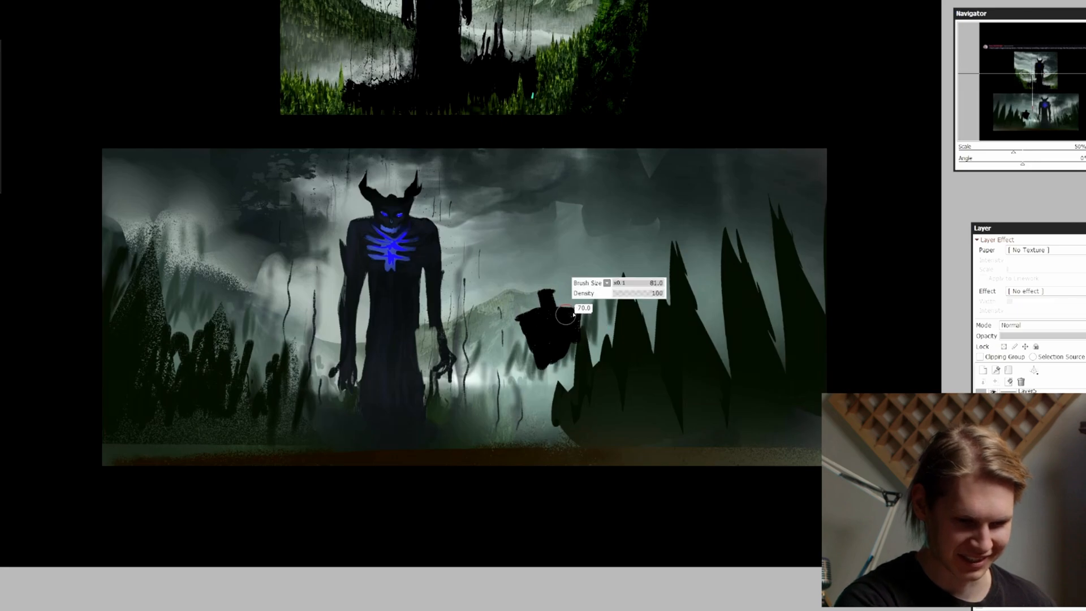
pyautogui.press('[')
pyautogui.moveTo(518, 321); pyautogui.dragTo(491, 357)
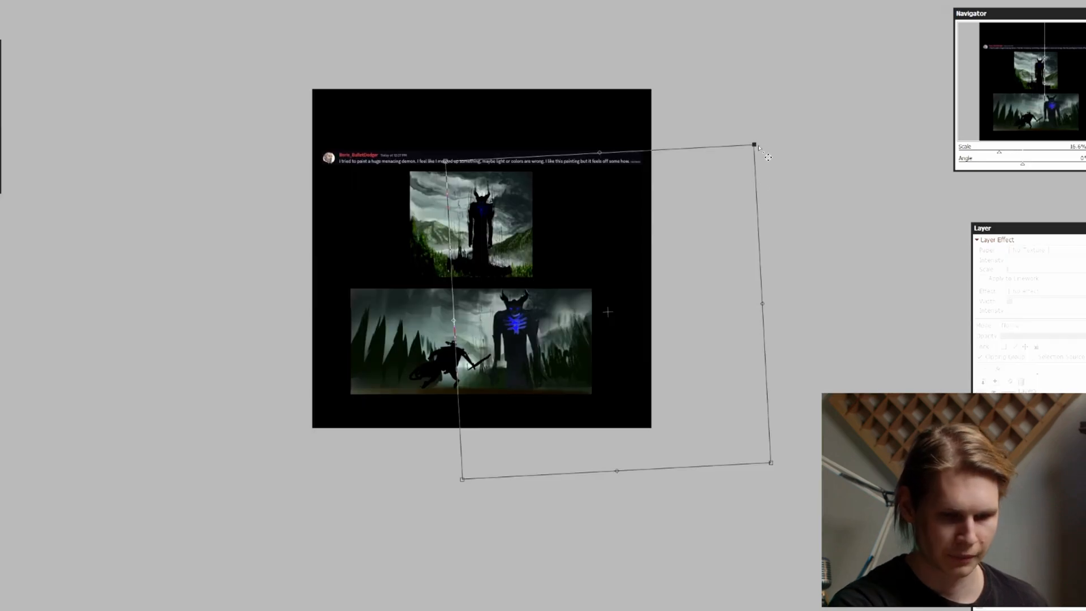
# Enlarge and distort the demon facing the warrior so its horns reach the wide painting's upper edge, apply the transform and deselect
pyautogui.moveTo(754, 144); pyautogui.dragTo(779, 104)
pyautogui.press('pageup')
pyautogui.press('pagedown')
pyautogui.moveTo(875, 247); pyautogui.dragTo(883, 273)
pyautogui.moveTo(764, 470); pyautogui.dragTo(773, 479)
pyautogui.moveTo(612, 471); pyautogui.dragTo(627, 470)
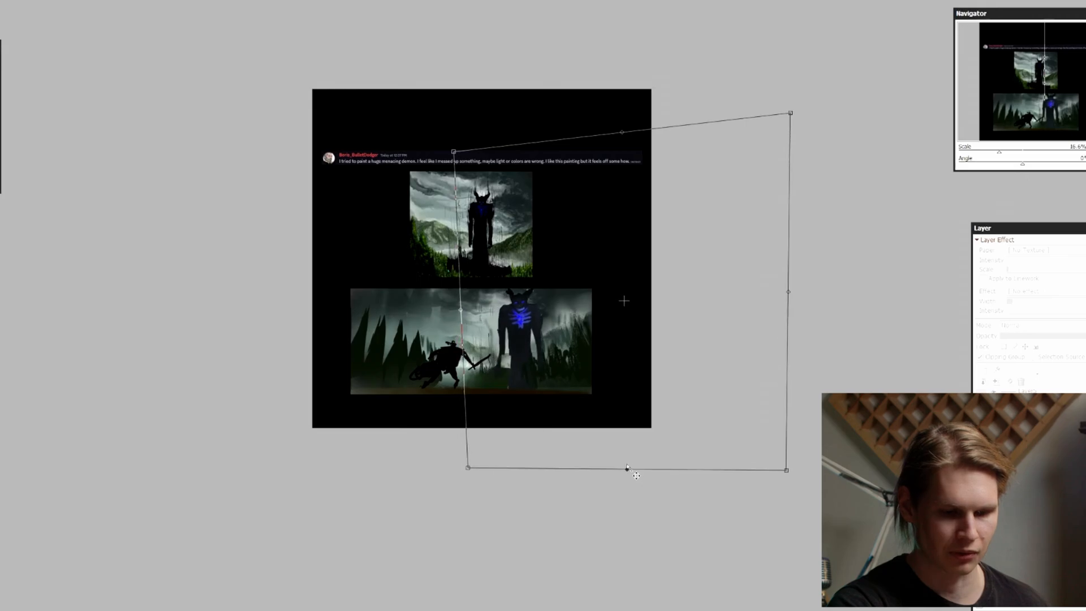
pyautogui.press('pageup')
pyautogui.moveTo(777, 334); pyautogui.dragTo(751, 342)
pyautogui.press('Return')
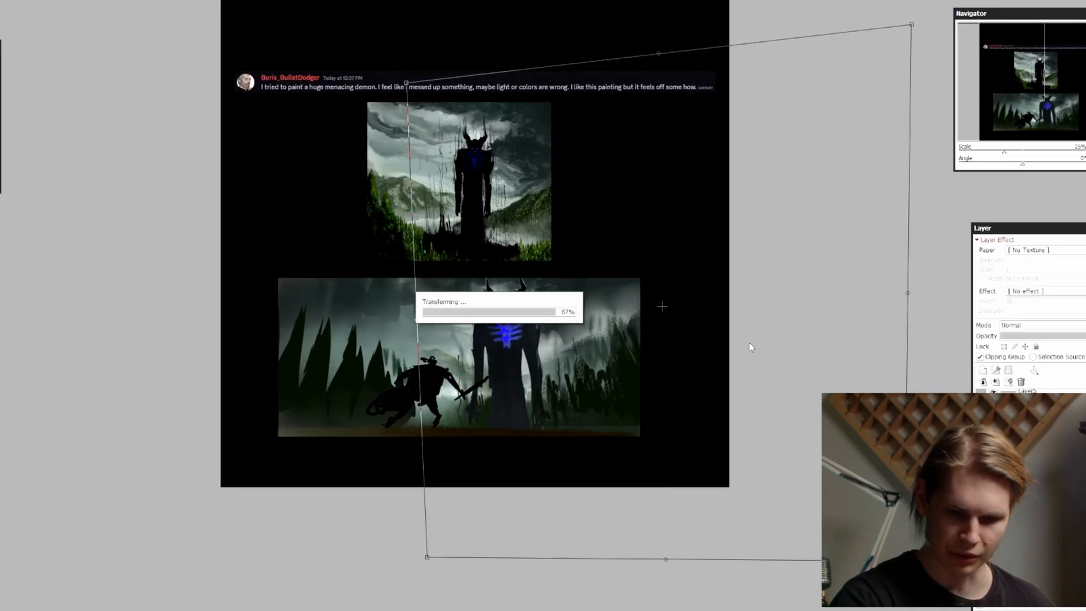
pyautogui.press('pageup')
pyautogui.hotkey('ctrl', 'd')
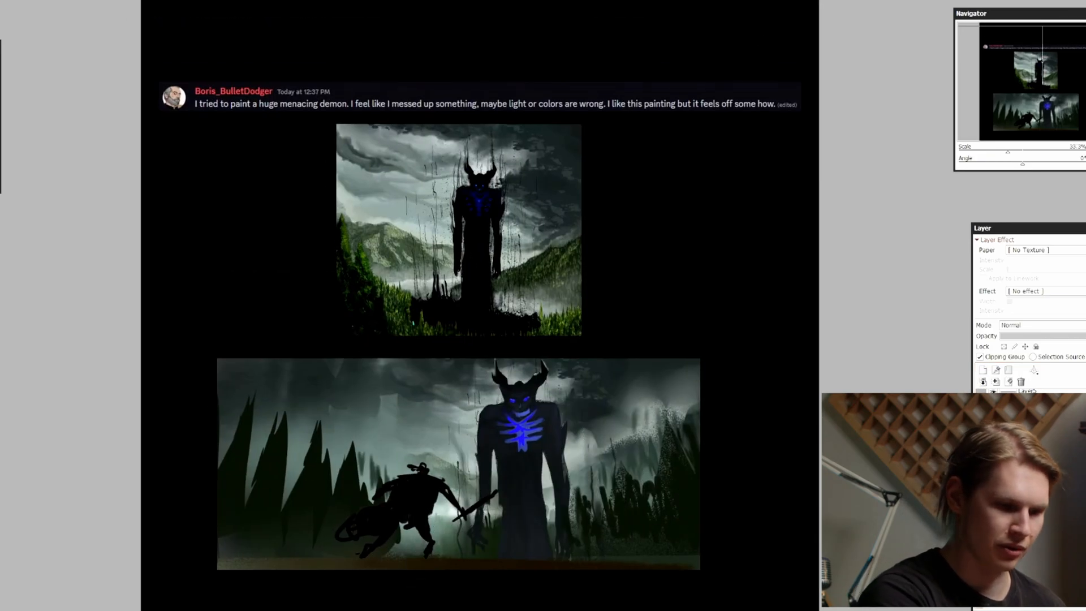
# Draw cyan arrows radiating from the demon's glowing chest across the original painting to show how its light spreads
pyautogui.press('pageup')
pyautogui.moveTo(493, 123); pyautogui.dragTo(502, 257)
pyautogui.keyDown('ctrl'); pyautogui.keyDown('shift'); pyautogui.click(518, 265); pyautogui.keyUp('shift'); pyautogui.keyUp('ctrl')
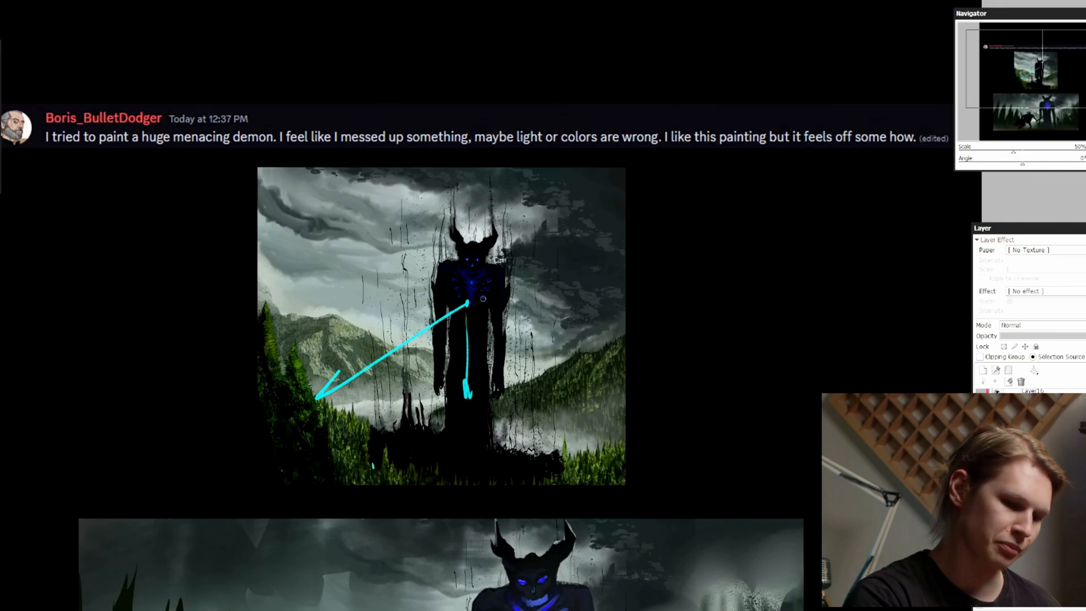
pyautogui.moveTo(477, 302); pyautogui.dragTo(578, 364)
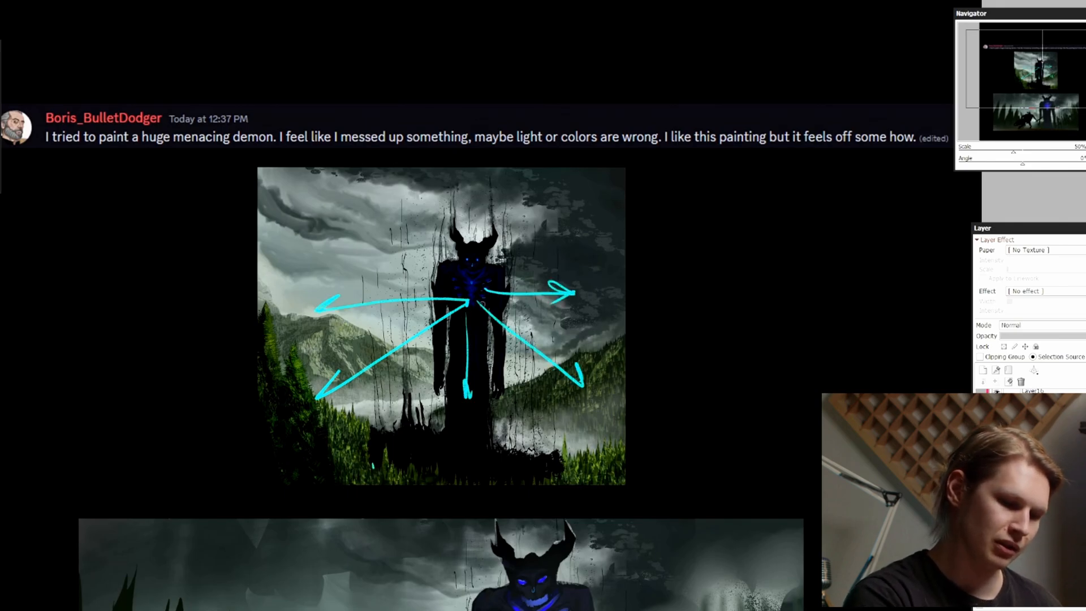
pyautogui.press('pagedown')
pyautogui.press('pagedown')
pyautogui.moveTo(723, 304); pyautogui.dragTo(701, 259)
pyautogui.press('pageup')
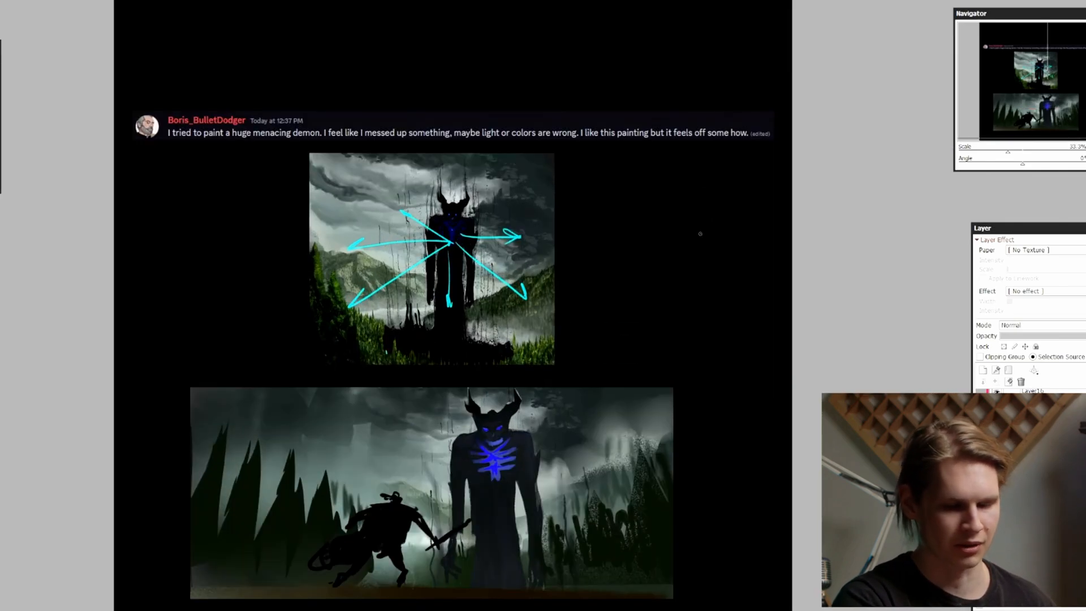
# Remove the cyan light arrows and draw a horizontal cyan line across the middle of the original painting
pyautogui.press('Delete')
pyautogui.hotkey('ctrl', 'z')
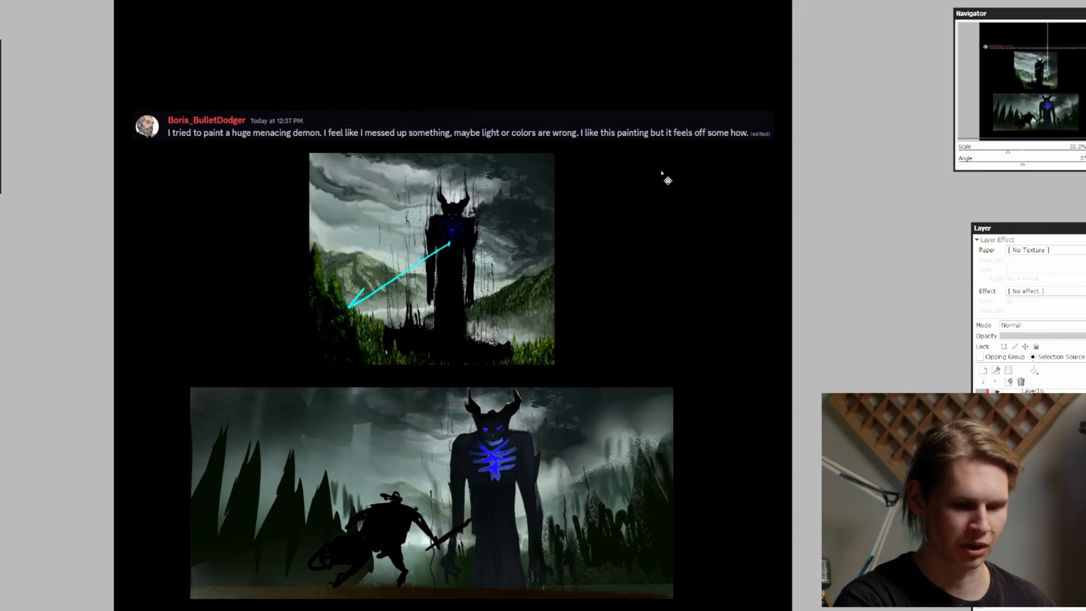
pyautogui.moveTo(651, 258); pyautogui.dragTo(654, 280)
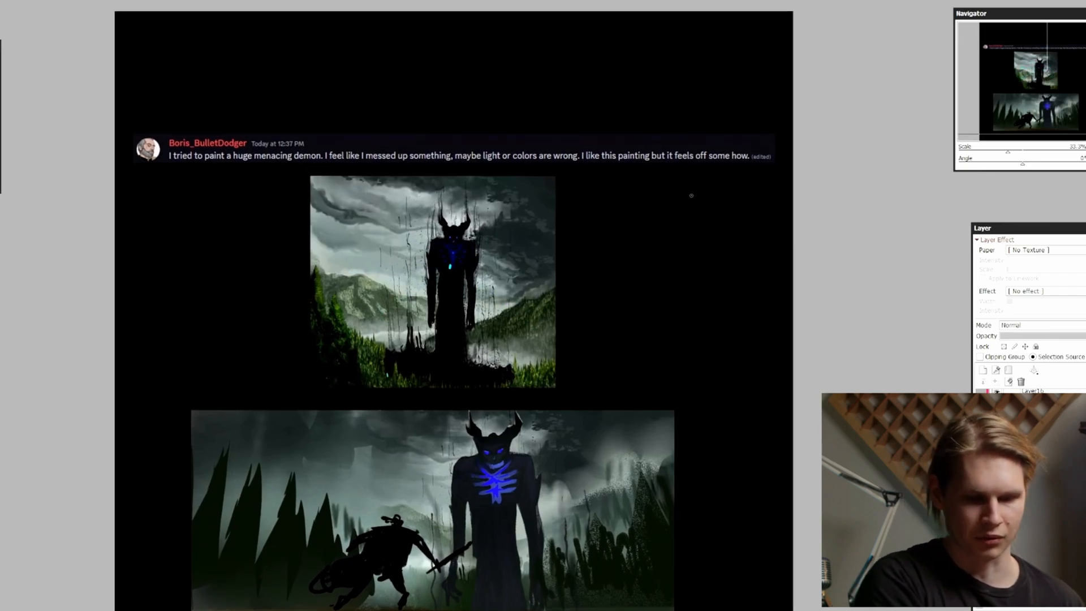
pyautogui.moveTo(303, 293); pyautogui.dragTo(562, 294)
pyautogui.scroll(1, 661, 268)
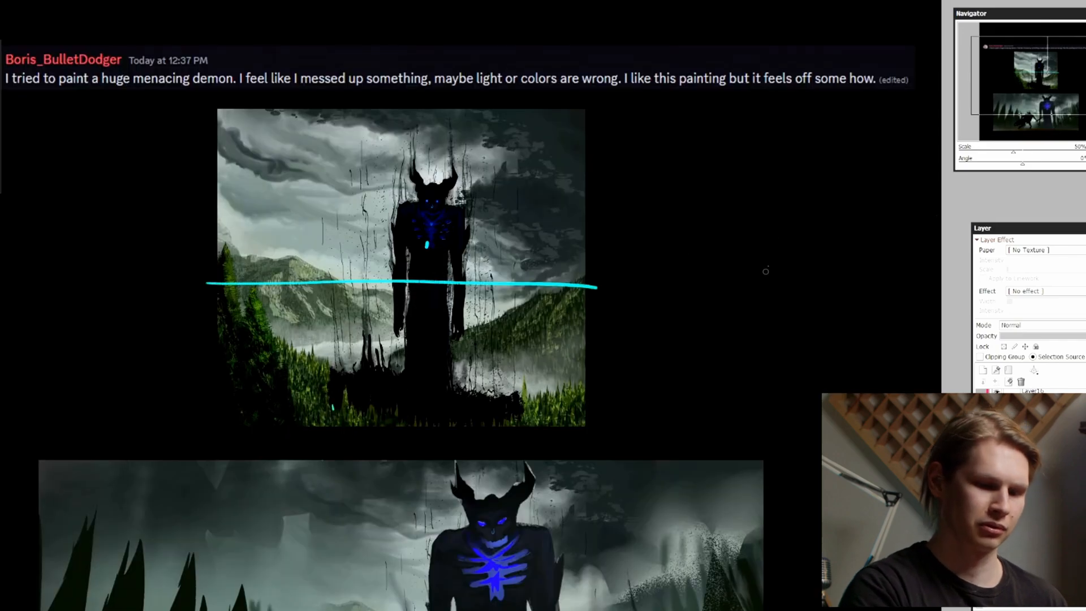
pyautogui.moveTo(716, 247); pyautogui.dragTo(707, 278)
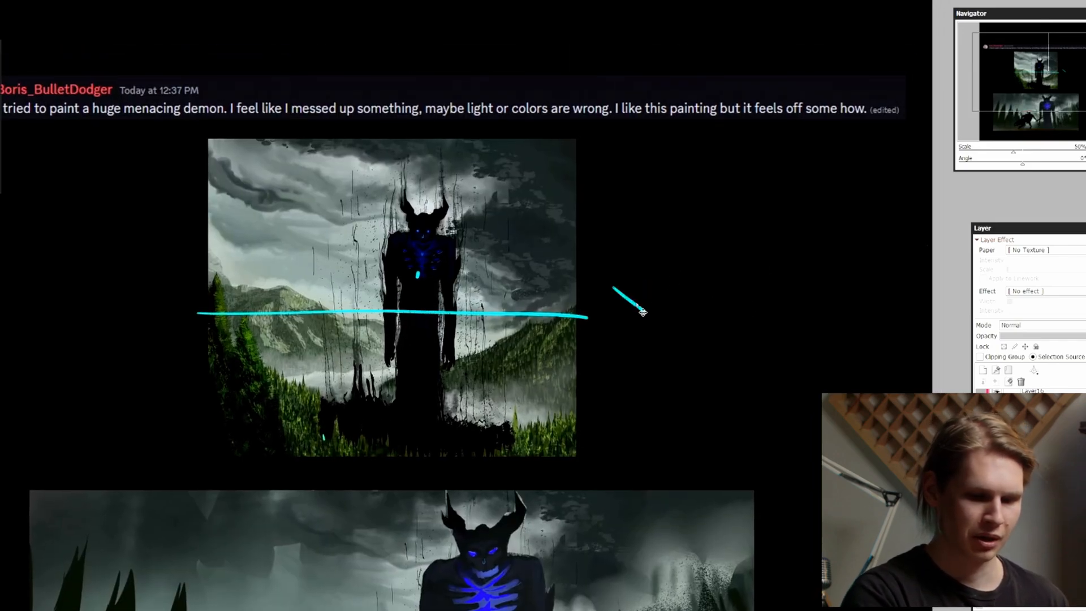
# Undo the horizontal line and sketch three small cyan cameras beside the original painting, tilted down, level and tilted up
pyautogui.hotkey('ctrl', 'z')
pyautogui.hotkey('ctrl', 'z')
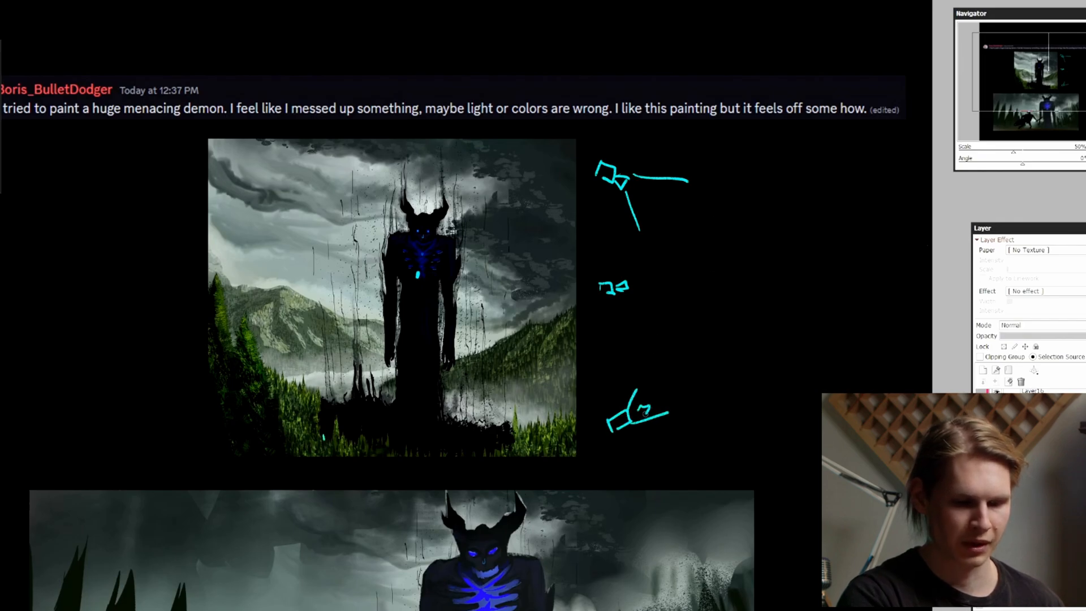
pyautogui.moveTo(645, 413); pyautogui.dragTo(640, 419)
pyautogui.press('pagedown')
# Outline the foreground trees and mark the demon's face in cyan on the original painting, and undo both marks
pyautogui.moveTo(659, 307); pyautogui.dragTo(678, 315)
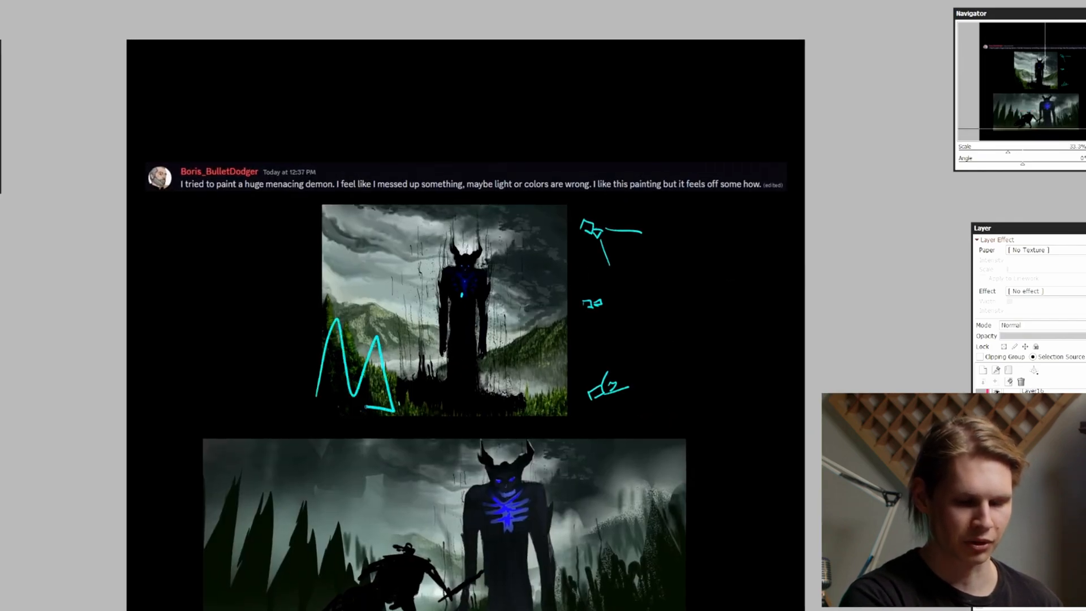
pyautogui.hotkey('ctrl', 'z')
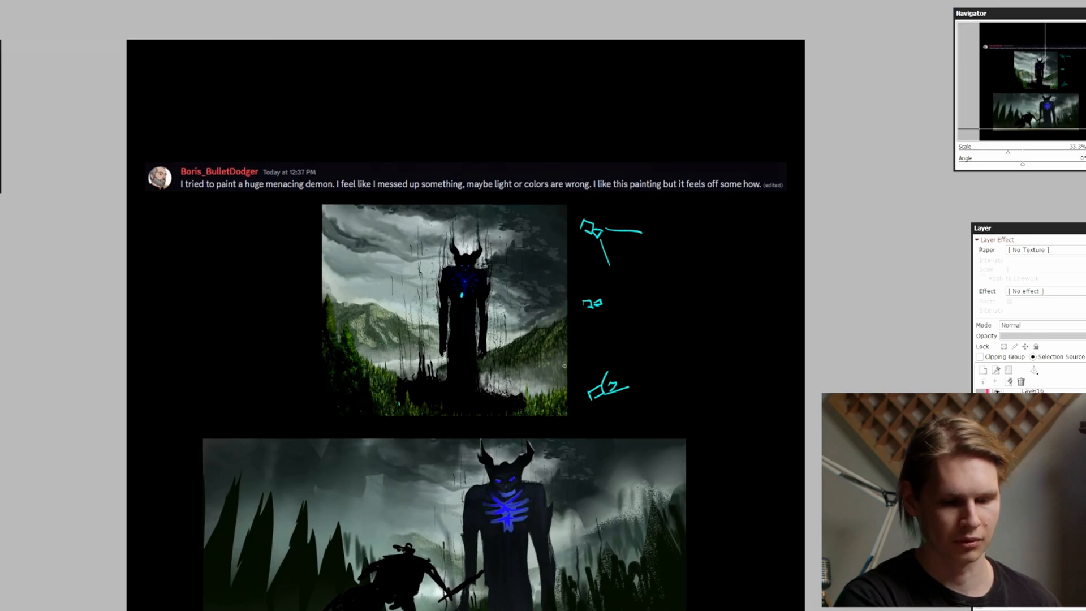
pyautogui.press('pagedown')
pyautogui.press('pageup')
pyautogui.press('pageup')
pyautogui.moveTo(705, 345); pyautogui.dragTo(719, 325)
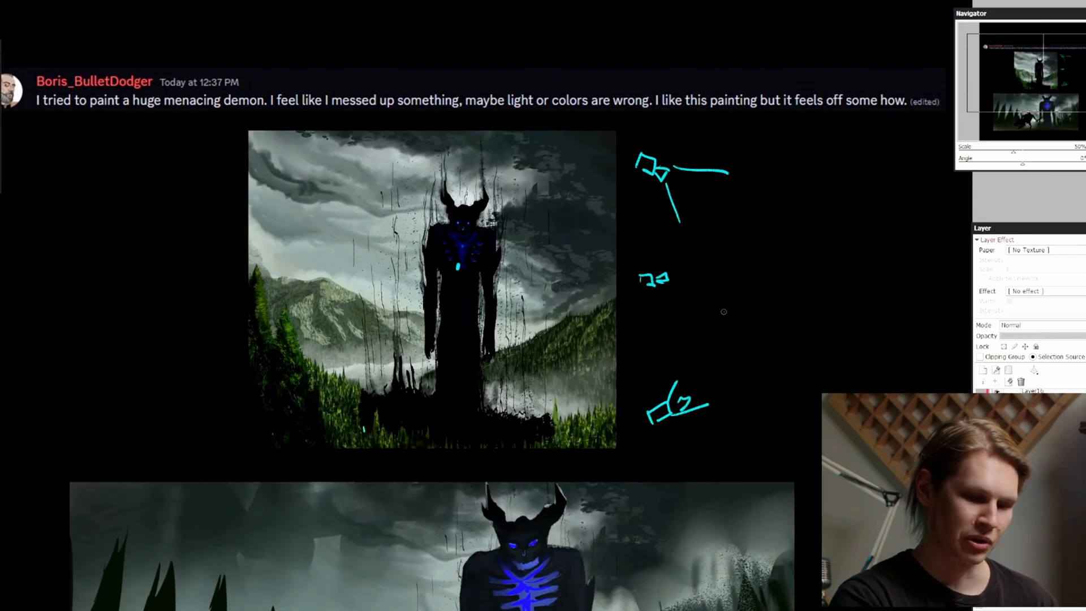
pyautogui.moveTo(661, 194); pyautogui.dragTo(669, 214)
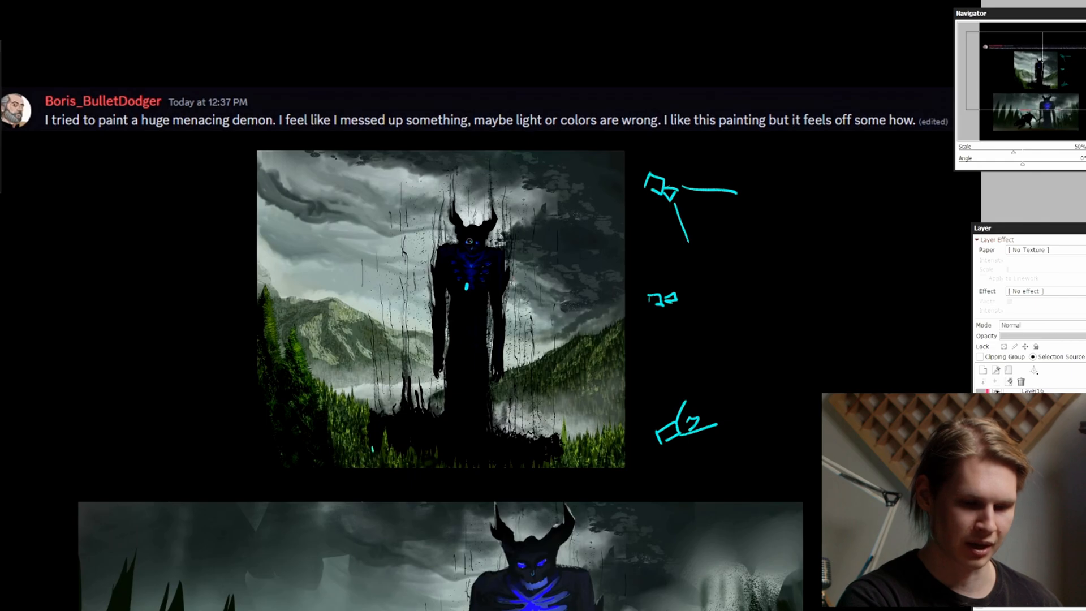
pyautogui.moveTo(468, 241); pyautogui.dragTo(463, 242)
pyautogui.hotkey('ctrl', 'z')
pyautogui.press('pagedown')
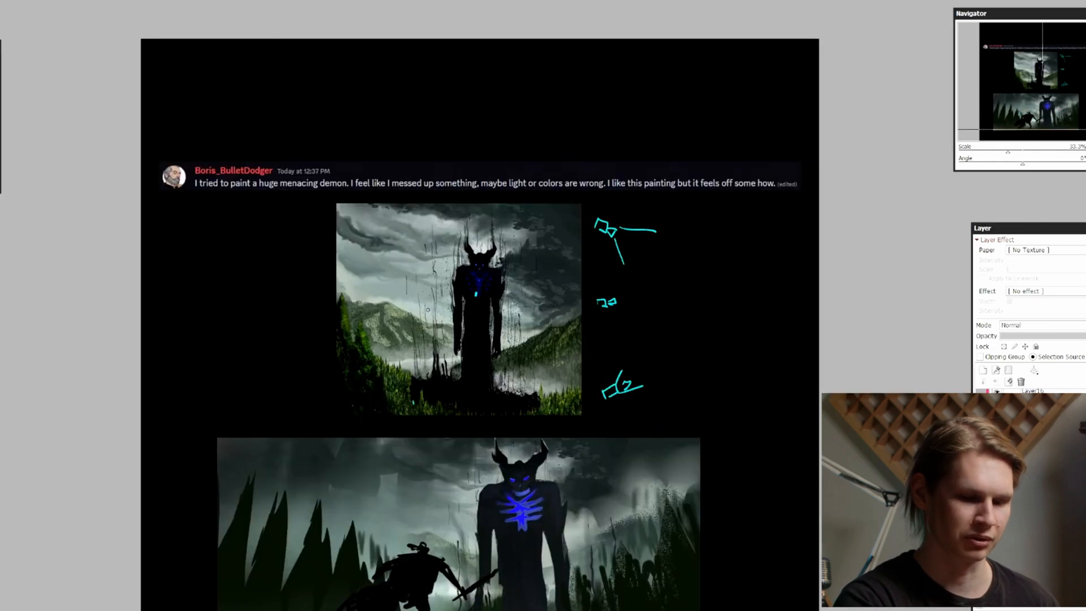
# Free-transform the selected layer by pulling its two right-hand corners outward, and enlarge the black warrior in the wide painting
pyautogui.moveTo(710, 345); pyautogui.dragTo(698, 286)
pyautogui.press('pagedown')
pyautogui.press('pageup')
pyautogui.moveTo(661, 358); pyautogui.dragTo(642, 207)
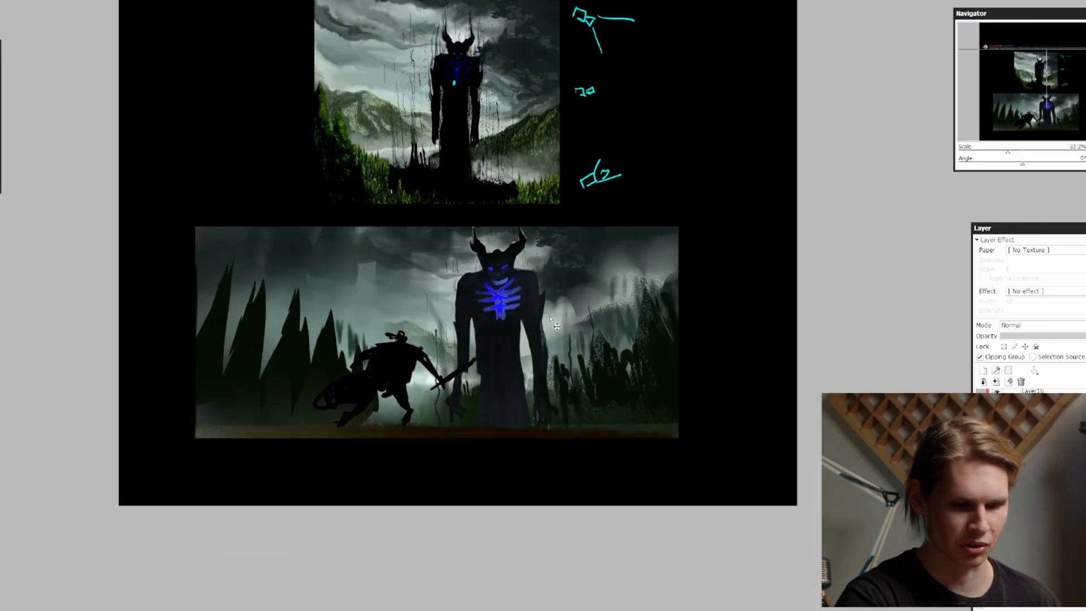
pyautogui.press('pagedown')
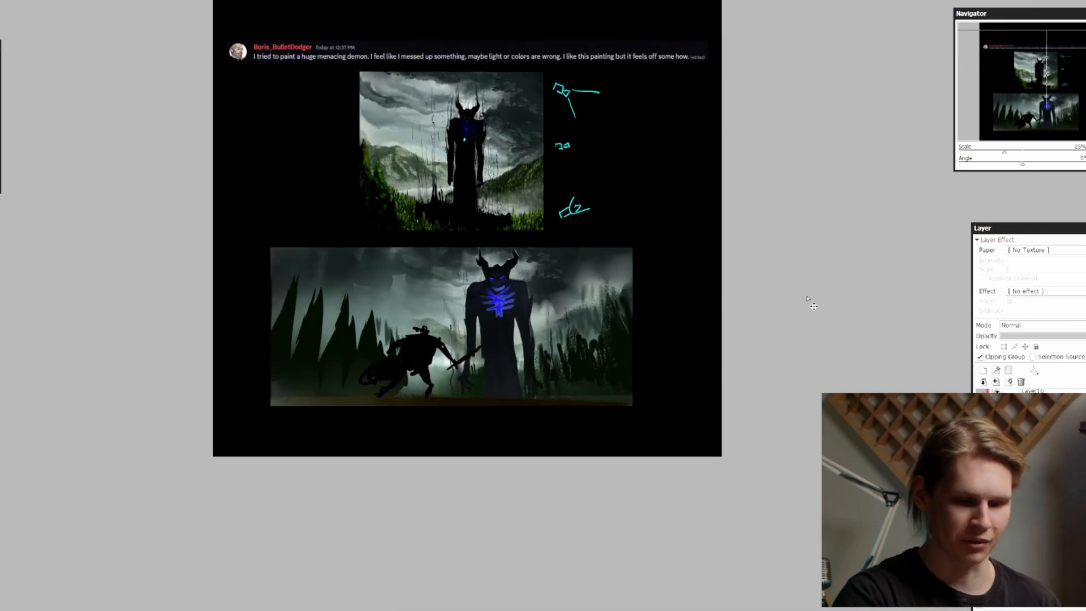
pyautogui.press('pagedown')
pyautogui.hotkey('ctrl', 't')
pyautogui.moveTo(765, 119); pyautogui.dragTo(781, 94)
pyautogui.moveTo(764, 454); pyautogui.dragTo(780, 463)
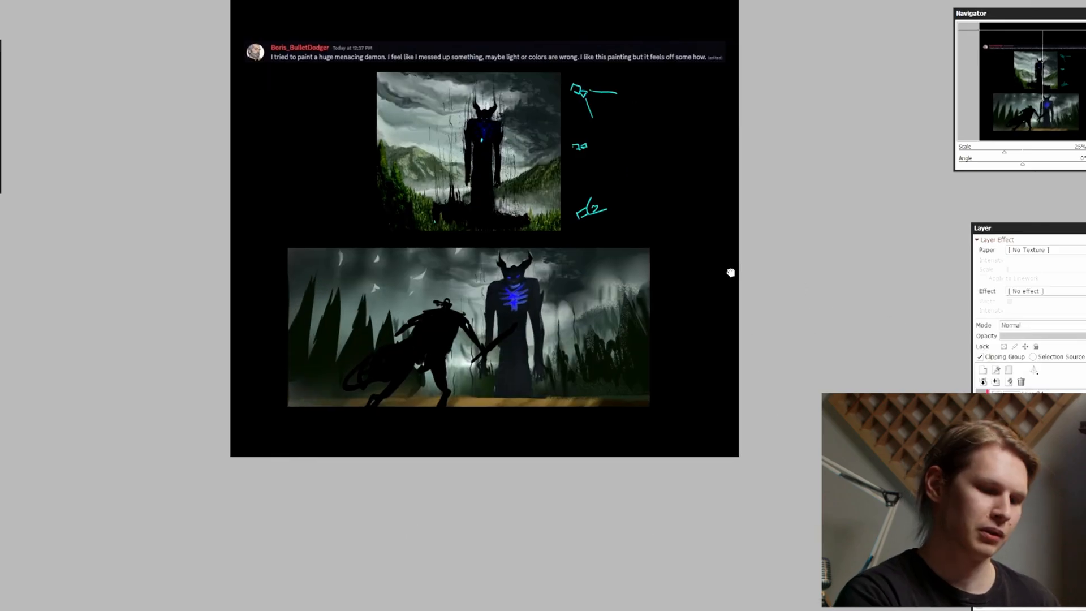
pyautogui.press('pageup')
pyautogui.press('pageup')
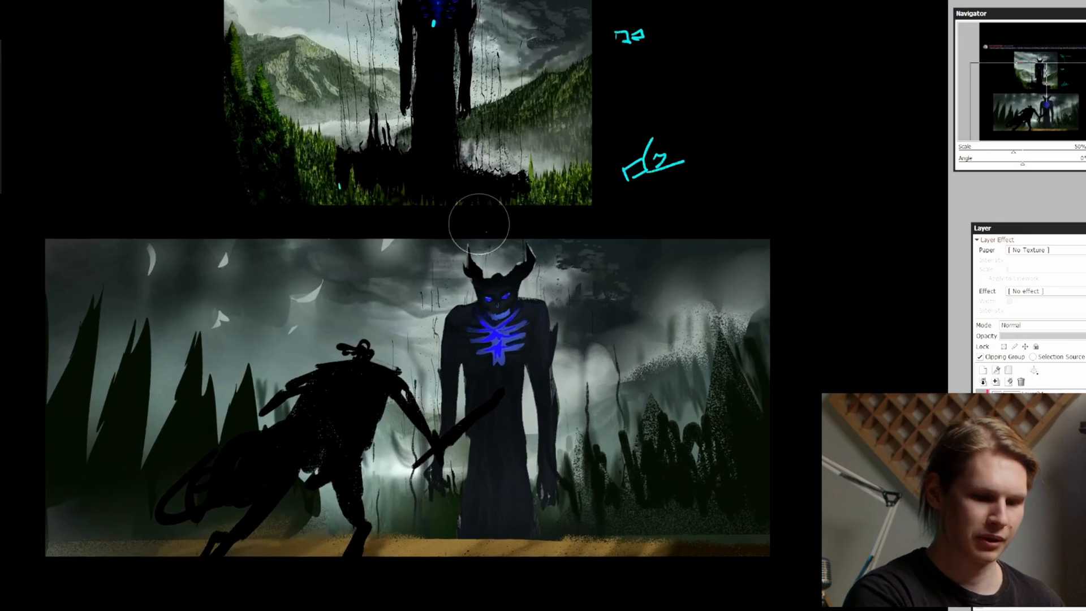
pyautogui.keyDown('ctrl'); pyautogui.keyDown('shift'); pyautogui.click(374, 379); pyautogui.keyUp('shift'); pyautogui.keyUp('ctrl')
pyautogui.moveTo(611, 325); pyautogui.dragTo(632, 309)
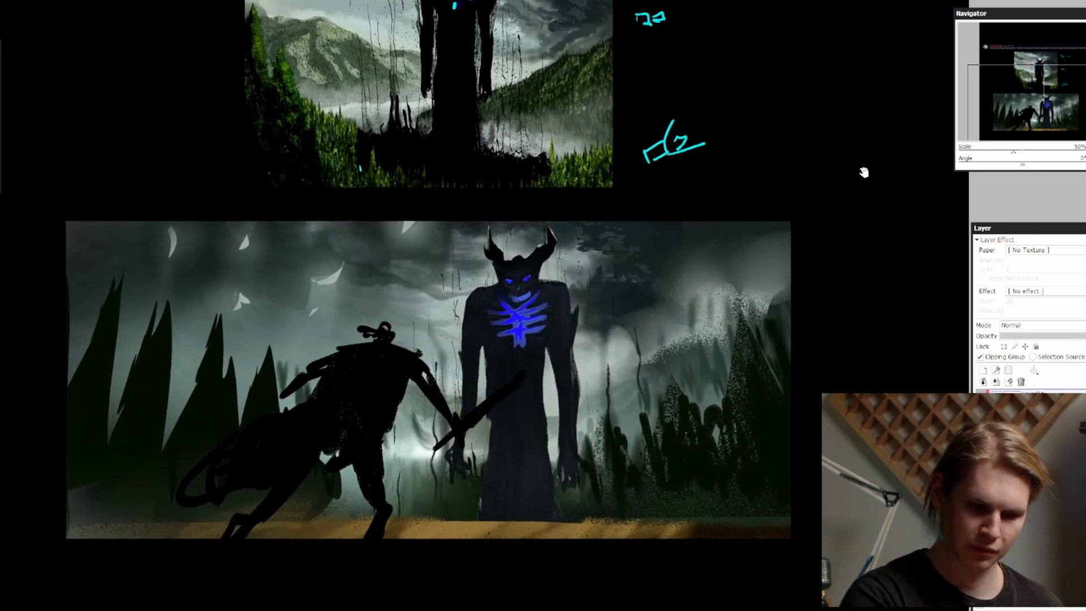
pyautogui.moveTo(707, 349); pyautogui.dragTo(735, 339)
pyautogui.hotkey('ctrl', 'z')
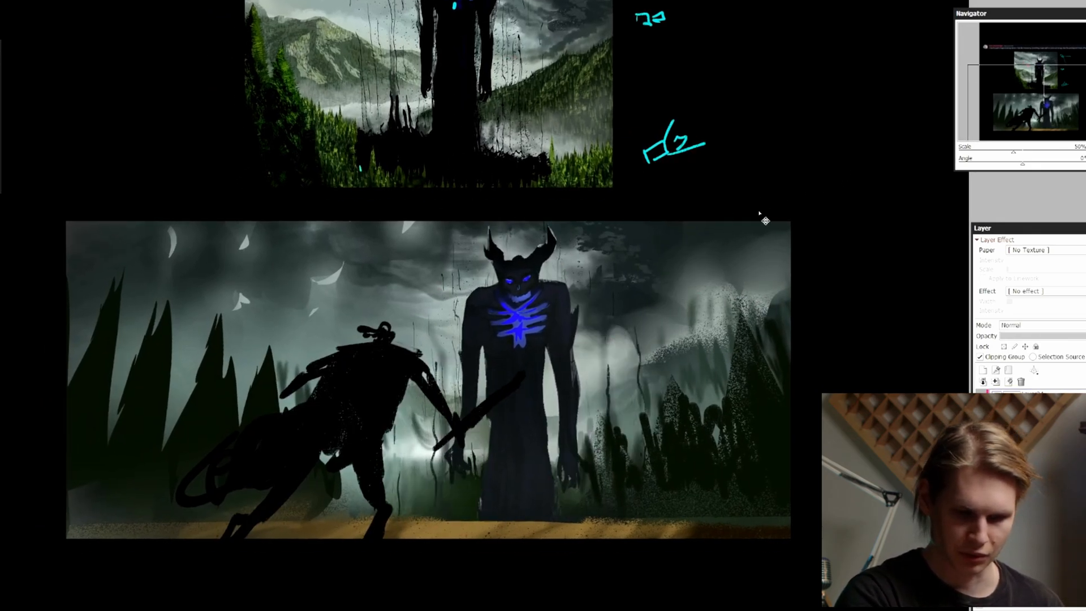
# Clear the upright demon from its layer in the wide painting, leaving only misty sky behind the warrior
pyautogui.press('pagedown')
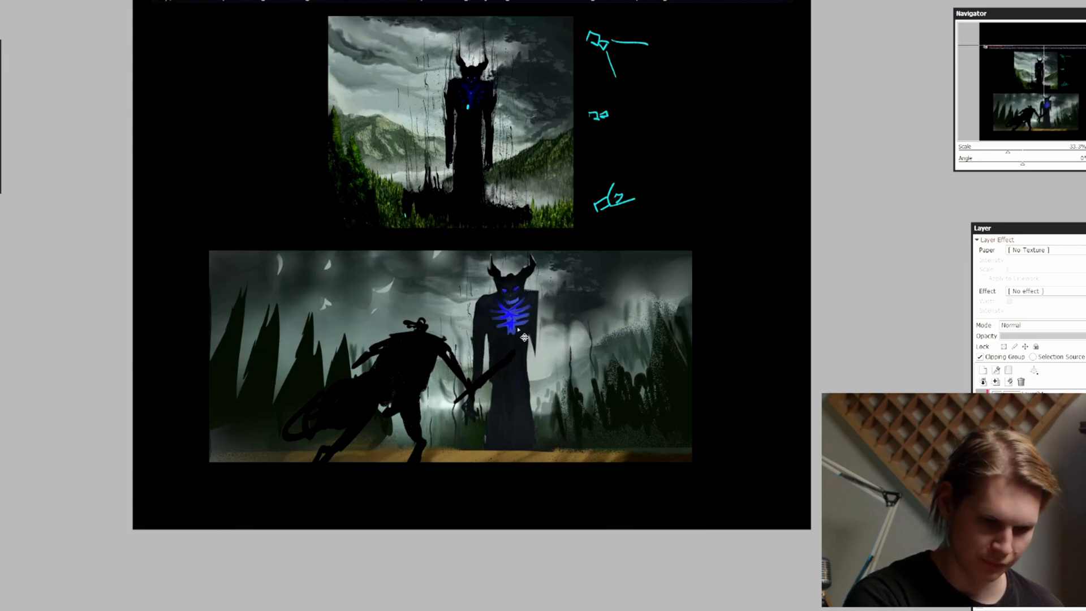
pyautogui.moveTo(476, 327); pyautogui.dragTo(473, 378)
pyautogui.press('d')
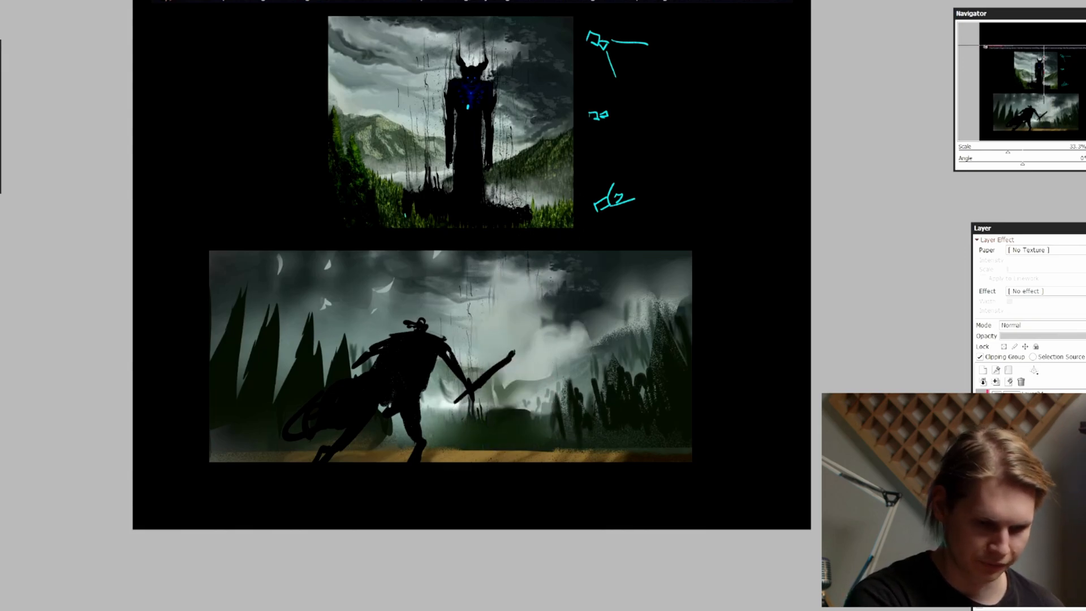
# Paint a new dark, horned demon silhouette with broad shoulders rising from the mist in front of the warrior
pyautogui.scroll(1, 530, 290)
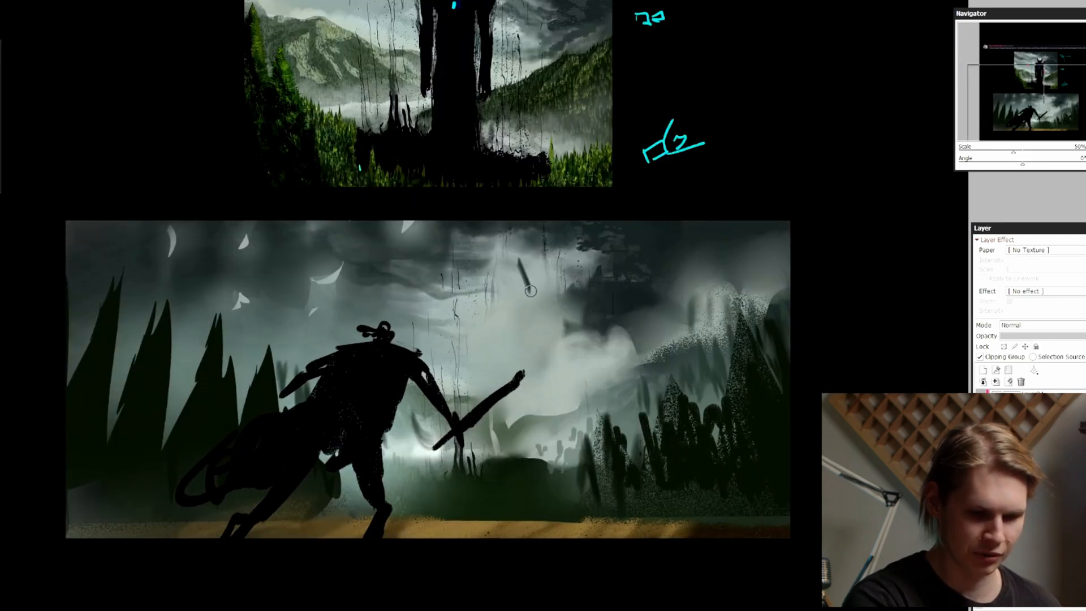
pyautogui.moveTo(613, 164)
pyautogui.mouseDown()
pyautogui.moveTo(590, 242)
pyautogui.moveTo(586, 184)
pyautogui.mouseUp()
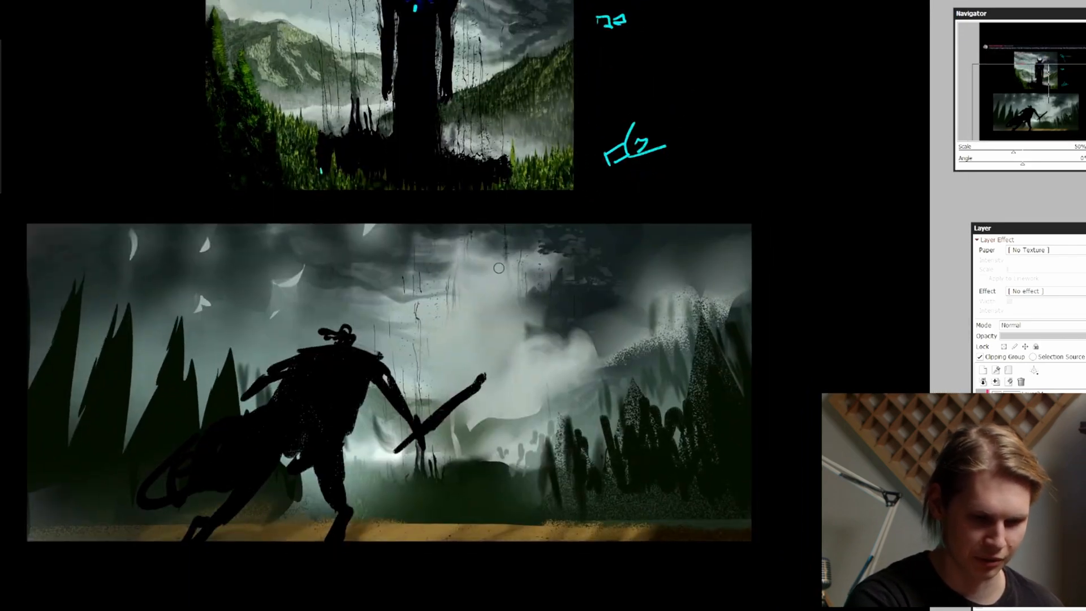
pyautogui.moveTo(498, 266); pyautogui.dragTo(500, 300)
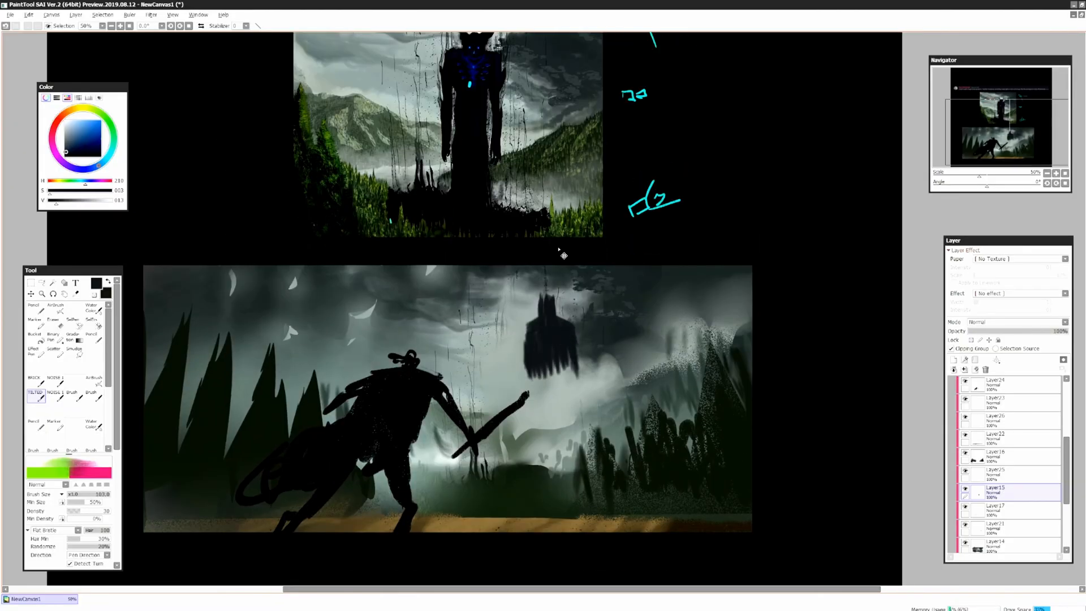
pyautogui.scroll(-1, 578, 465)
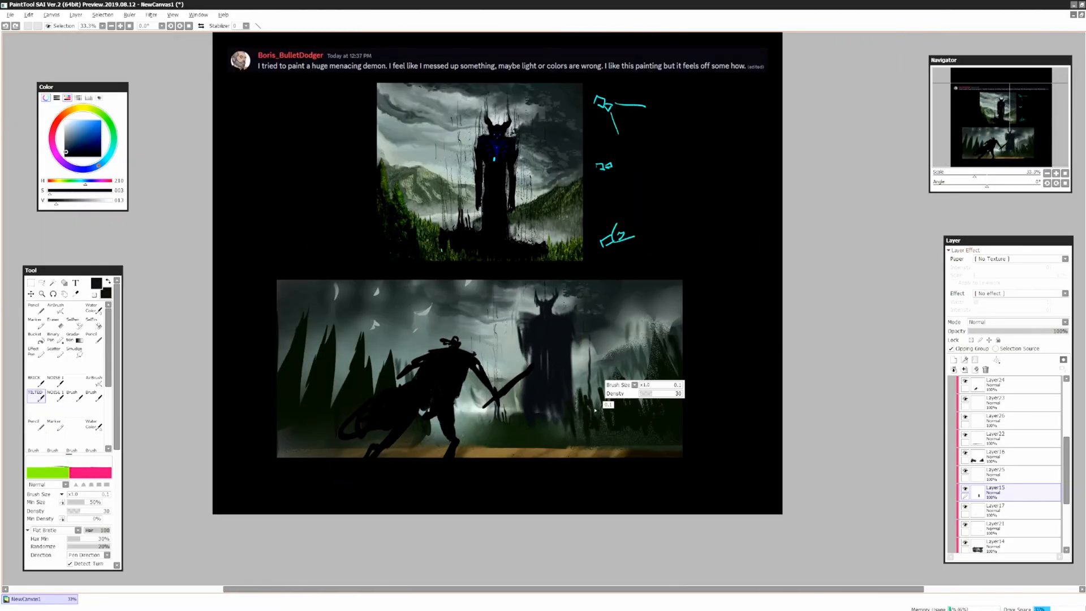
pyautogui.scroll(1, 568, 304)
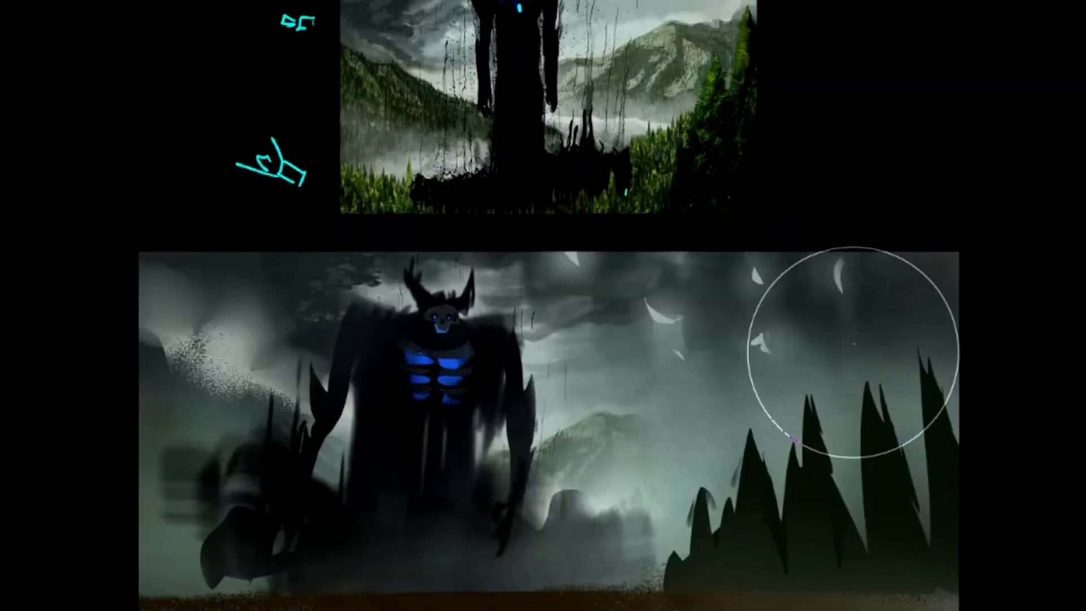
# Rework the demon into a hunched profile with a glowing blue face and clawed hand, flipping the view horizontally to check it
pyautogui.scroll(1, 537, 347)
pyautogui.press('h')
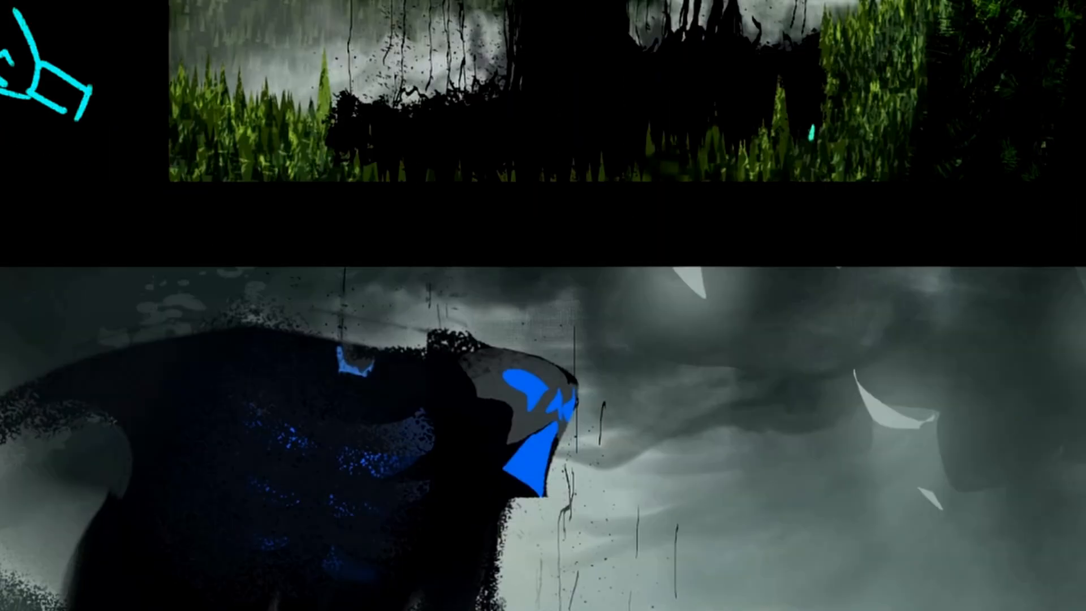
pyautogui.press('h')
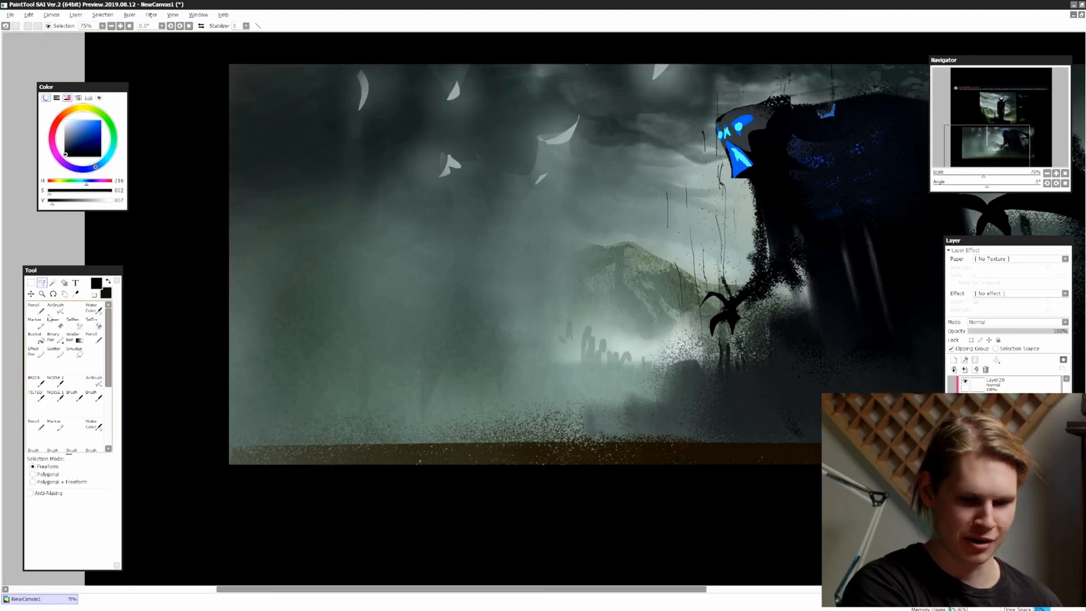
# Pick a near-black colour for the Pencil, try painting a small crouching figure on the ground, and undo the attempts
pyautogui.press('n')
pyautogui.rightClick(730, 415)
pyautogui.moveTo(657, 433); pyautogui.dragTo(656, 429)
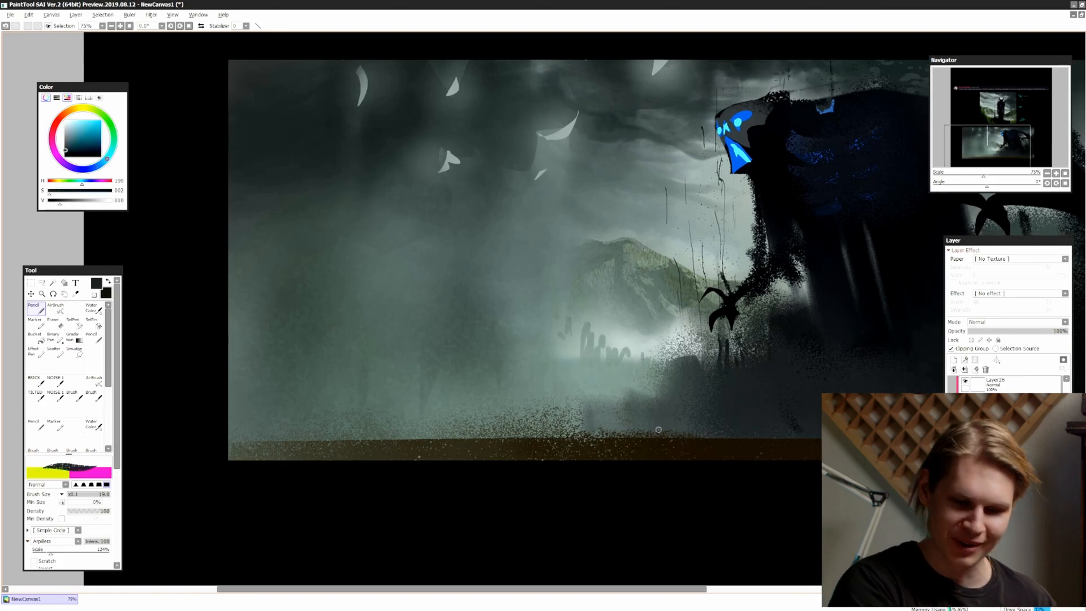
pyautogui.hotkey('ctrl', 'z')
pyautogui.moveTo(424, 422); pyautogui.dragTo(456, 422)
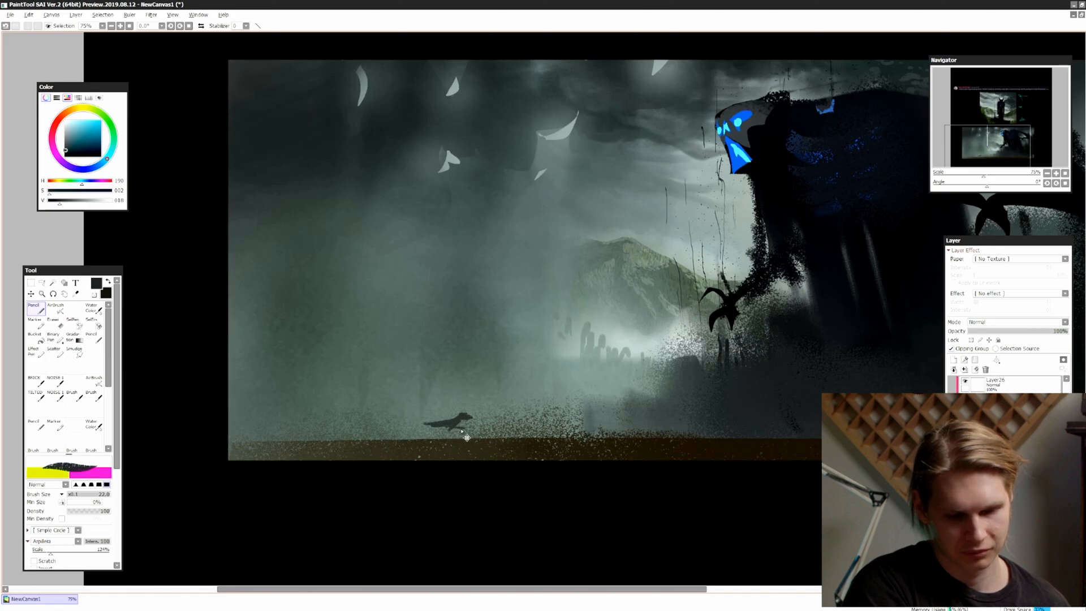
pyautogui.hotkey('ctrl', 'z')
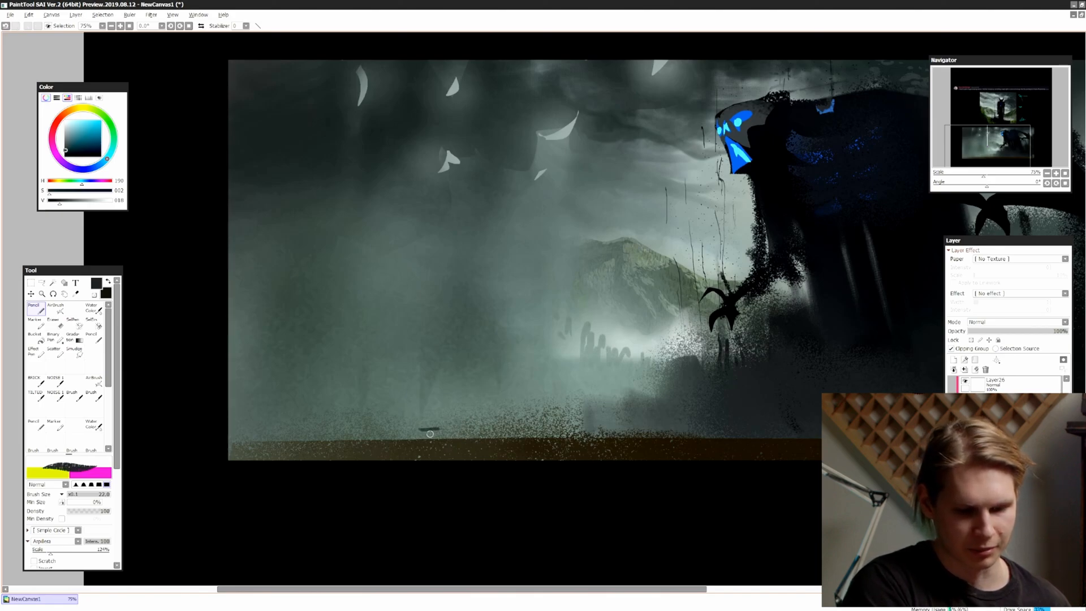
pyautogui.hotkey('ctrl', 'z')
# Paint a row of tiny dark figures along the ground facing the demon, checking them in a mirrored view
pyautogui.moveTo(420, 431); pyautogui.dragTo(431, 425)
pyautogui.press('pagedown')
pyautogui.press('h')
pyautogui.moveTo(616, 391); pyautogui.dragTo(617, 407)
pyautogui.moveTo(609, 408); pyautogui.dragTo(627, 405)
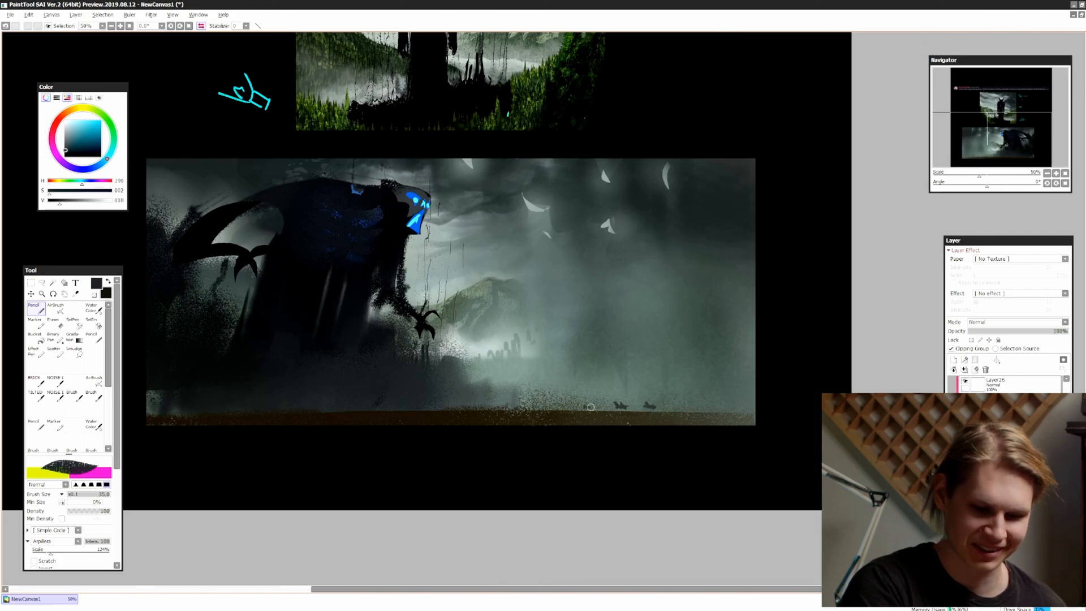
pyautogui.press('h')
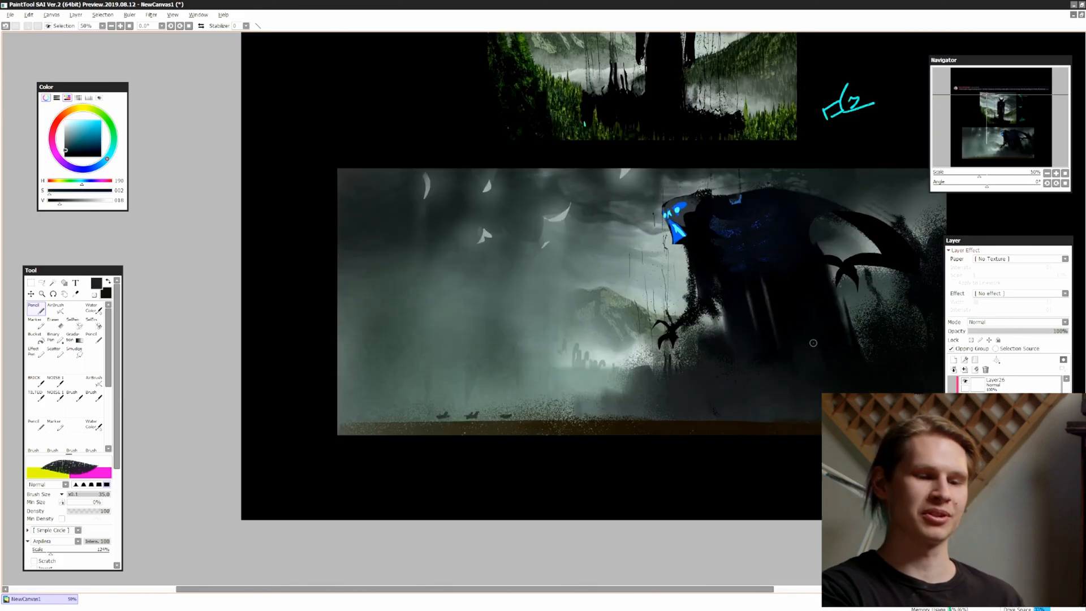
pyautogui.moveTo(793, 471); pyautogui.dragTo(687, 479)
# Select narrow tree shapes behind the tiny figures in the mirrored view, brush them in as faint dark conifers, deselect and flip back
pyautogui.press('h')
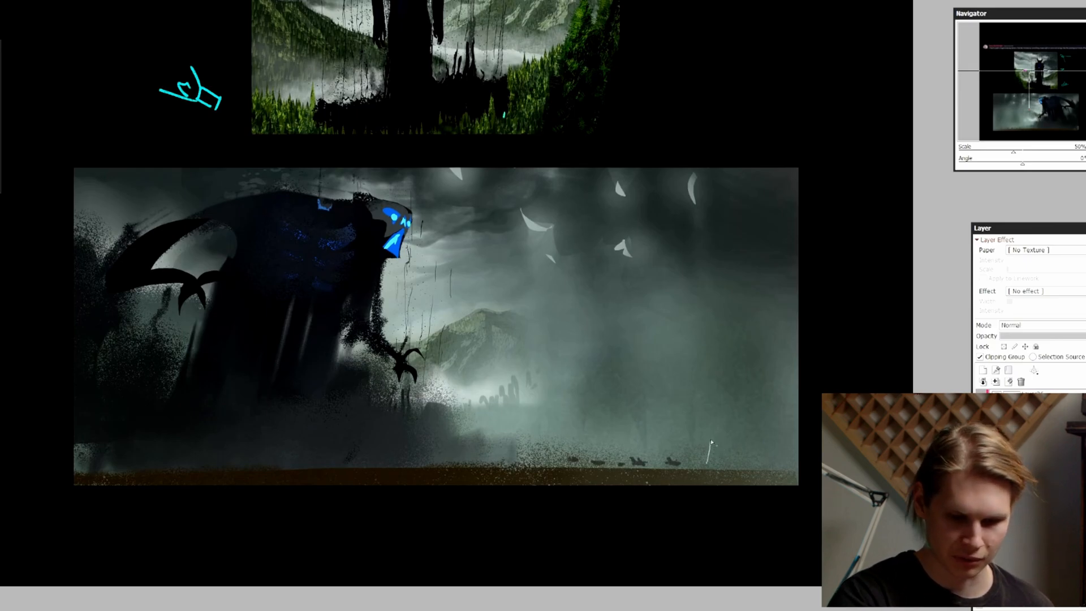
pyautogui.moveTo(724, 469)
pyautogui.mouseDown()
pyautogui.moveTo(755, 446)
pyautogui.moveTo(717, 454)
pyautogui.moveTo(739, 449)
pyautogui.mouseUp()
pyautogui.moveTo(766, 438)
pyautogui.mouseDown()
pyautogui.moveTo(768, 426)
pyautogui.moveTo(771, 451)
pyautogui.mouseUp()
pyautogui.moveTo(749, 423)
pyautogui.mouseDown()
pyautogui.moveTo(753, 394)
pyautogui.moveTo(757, 424)
pyautogui.mouseUp()
pyautogui.moveTo(696, 443); pyautogui.dragTo(701, 459)
pyautogui.moveTo(734, 440); pyautogui.dragTo(741, 431)
pyautogui.moveTo(673, 450); pyautogui.dragTo(678, 452)
pyautogui.moveTo(705, 460); pyautogui.dragTo(770, 455)
pyautogui.moveTo(777, 428); pyautogui.dragTo(782, 428)
pyautogui.moveTo(703, 398)
pyautogui.mouseDown()
pyautogui.moveTo(706, 382)
pyautogui.moveTo(709, 404)
pyautogui.mouseUp()
pyautogui.moveTo(639, 399); pyautogui.dragTo(650, 414)
pyautogui.moveTo(654, 407); pyautogui.dragTo(661, 416)
pyautogui.press('b')
pyautogui.moveTo(748, 462); pyautogui.dragTo(746, 454)
pyautogui.hotkey('ctrl', 'd')
pyautogui.press('pagedown')
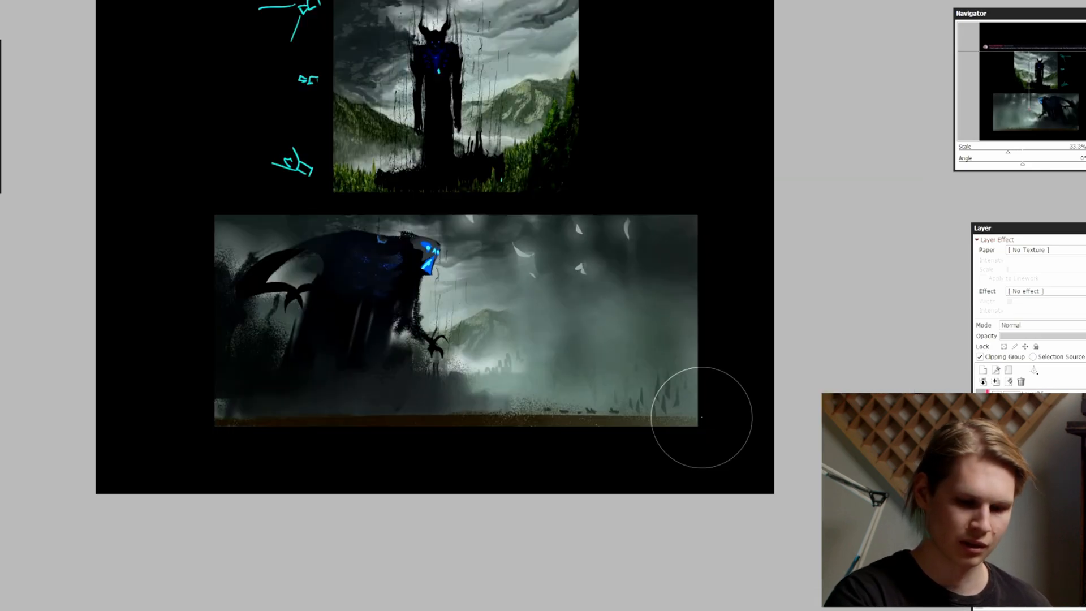
pyautogui.press('h')
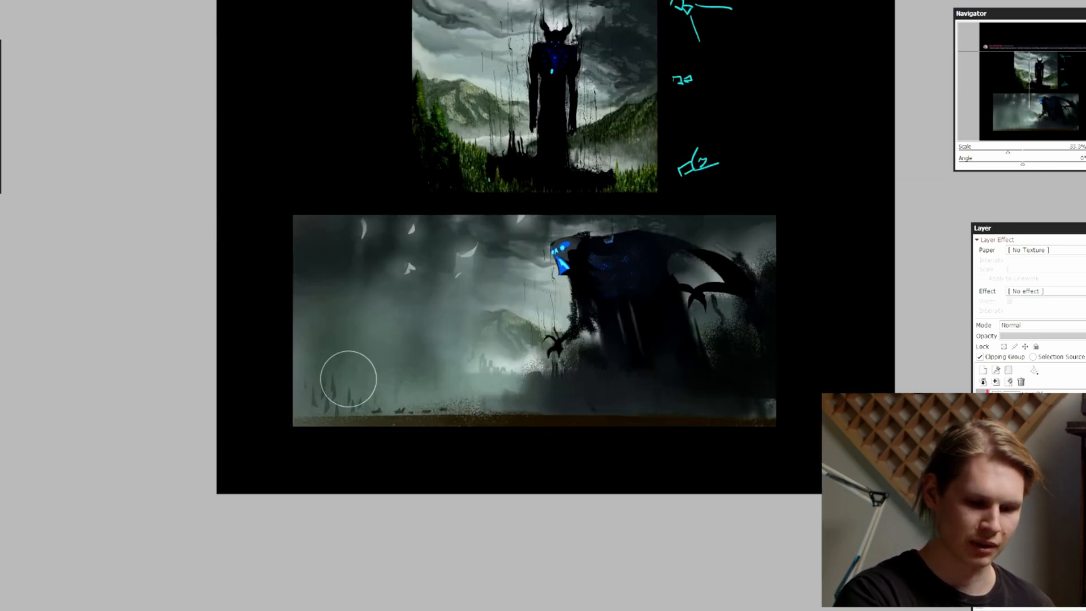
pyautogui.press('pagedown')
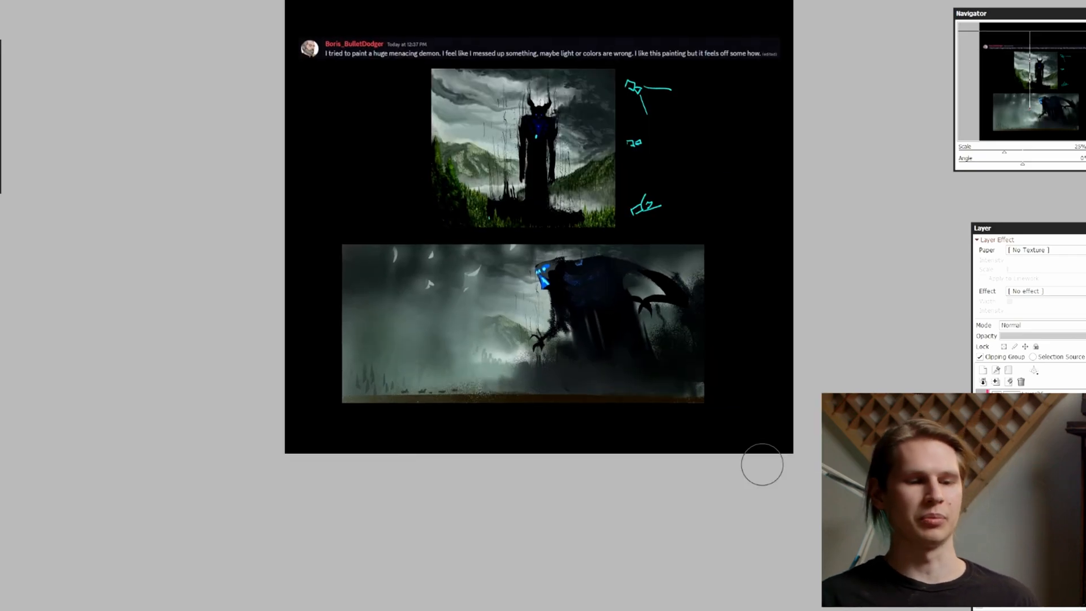
pyautogui.press('pageup')
pyautogui.moveTo(673, 381); pyautogui.dragTo(614, 366)
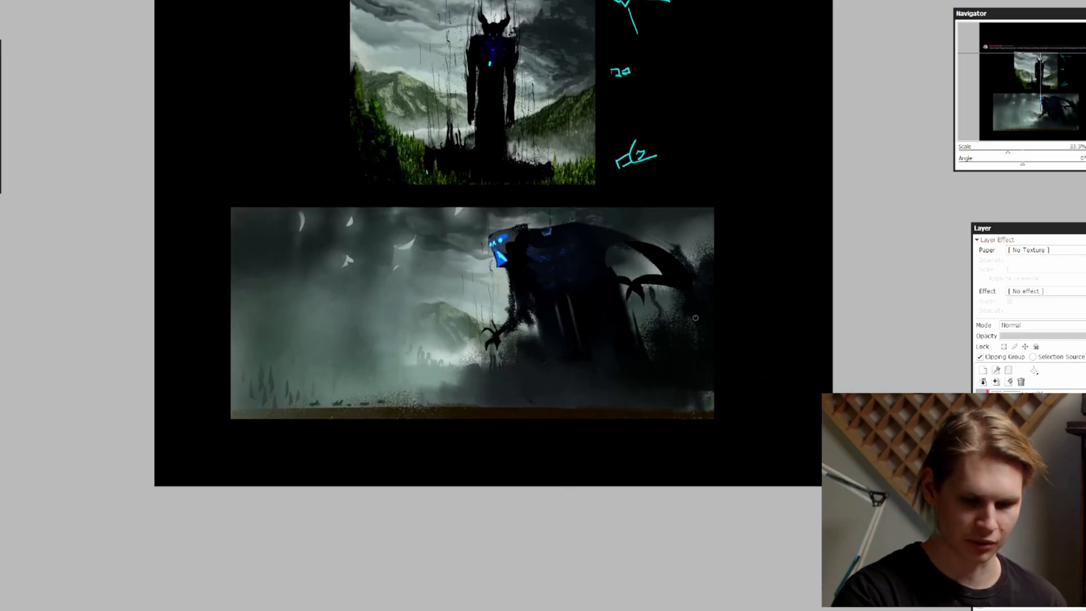
# Paint thin, dark branching stalks on the misty ground beneath the demon and check them in a horizontally mirrored view
pyautogui.press('pageup')
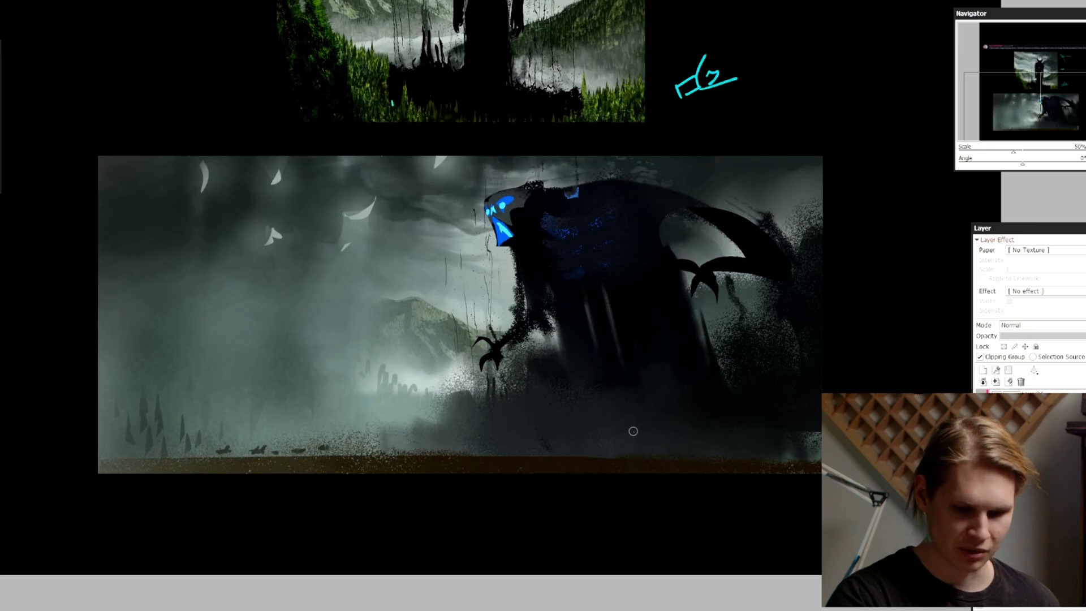
pyautogui.moveTo(630, 422); pyautogui.dragTo(645, 449)
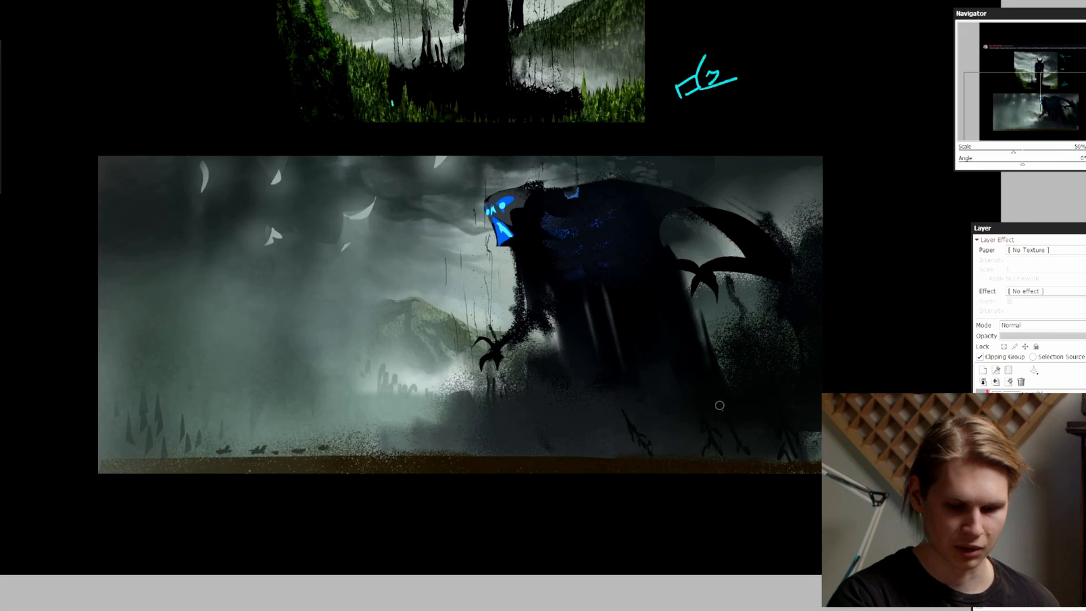
pyautogui.press('pagedown')
pyautogui.press('pagedown')
pyautogui.press('h')
pyautogui.press('pageup')
pyautogui.moveTo(691, 277); pyautogui.dragTo(697, 283)
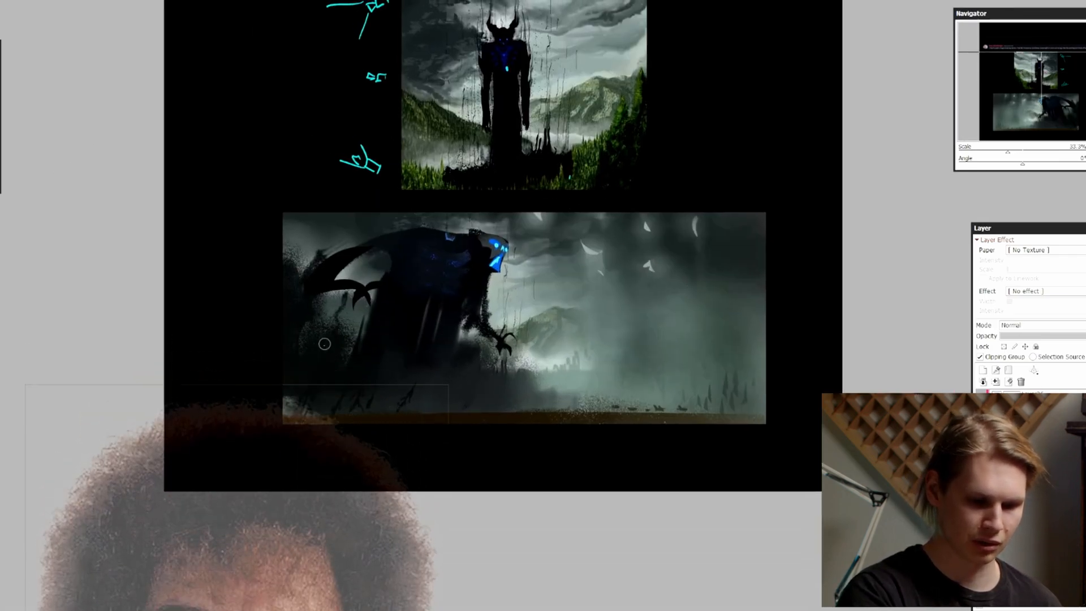
# Paint tall dark reeds rising in the lower corner behind the demon, and return the view to its unmirrored orientation
pyautogui.click(982, 430)
pyautogui.click(982, 429)
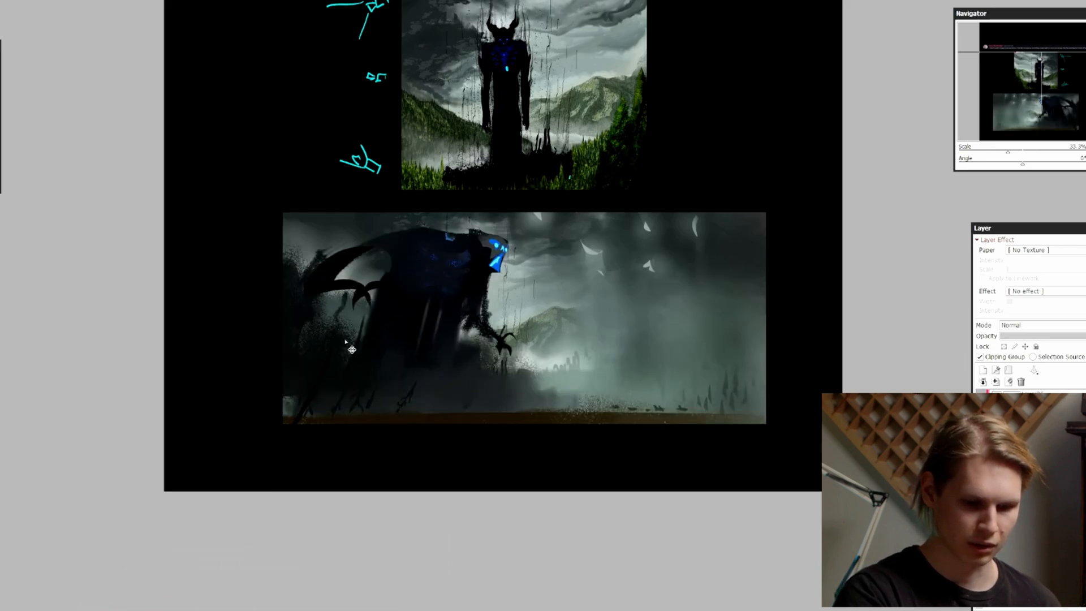
pyautogui.moveTo(344, 322)
pyautogui.mouseDown()
pyautogui.moveTo(317, 393)
pyautogui.moveTo(327, 410)
pyautogui.mouseUp()
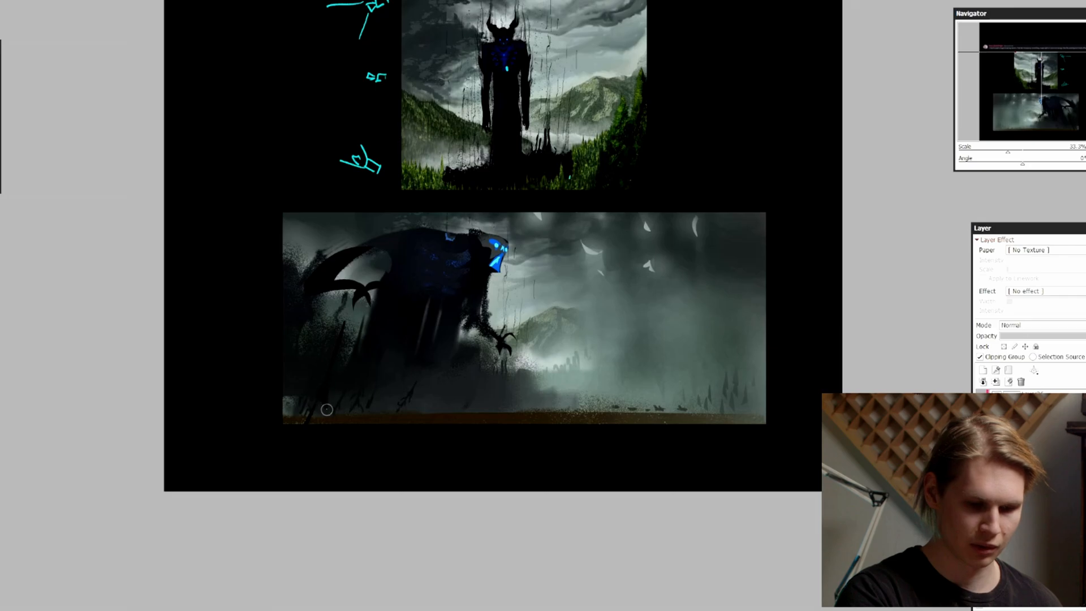
pyautogui.moveTo(343, 324)
pyautogui.mouseDown()
pyautogui.moveTo(332, 382)
pyautogui.moveTo(299, 408)
pyautogui.moveTo(317, 399)
pyautogui.moveTo(341, 343)
pyautogui.mouseUp()
pyautogui.scroll(-1, 341, 343)
pyautogui.press('h')
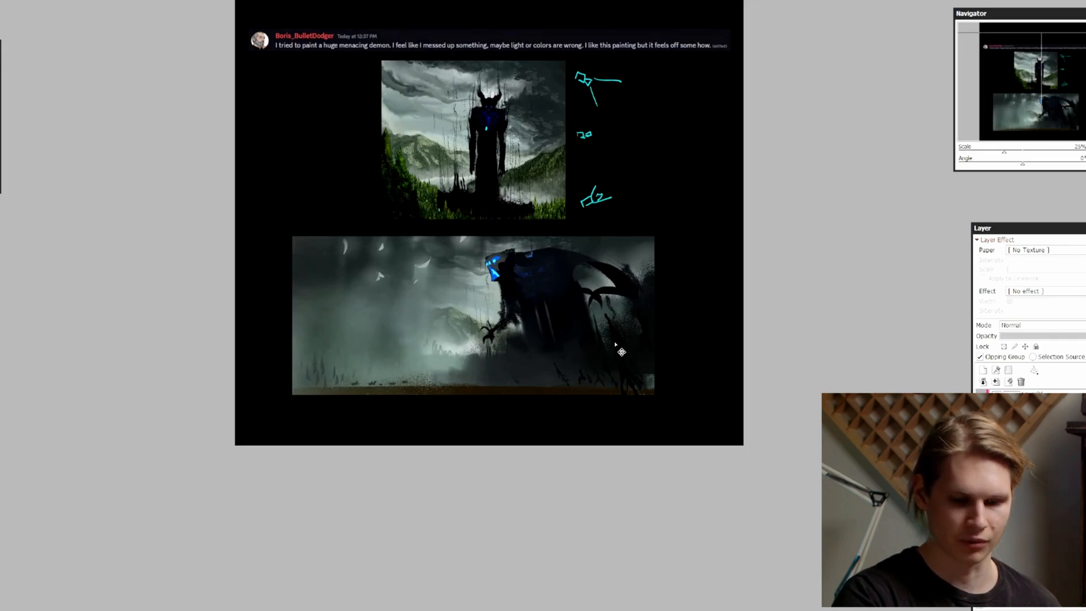
pyautogui.scroll(1, 590, 391)
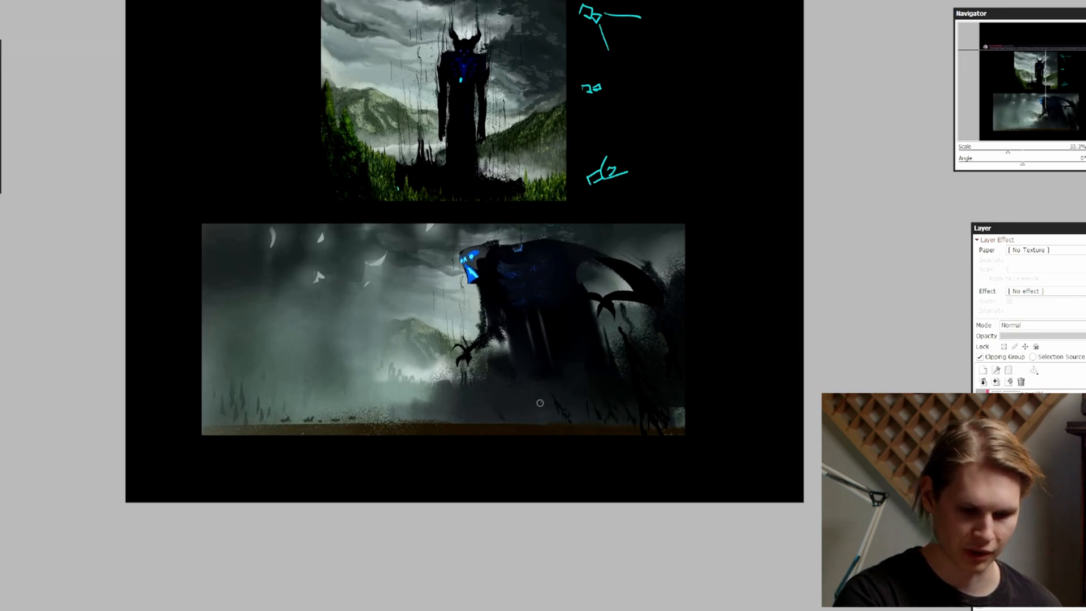
pyautogui.scroll(1, 541, 389)
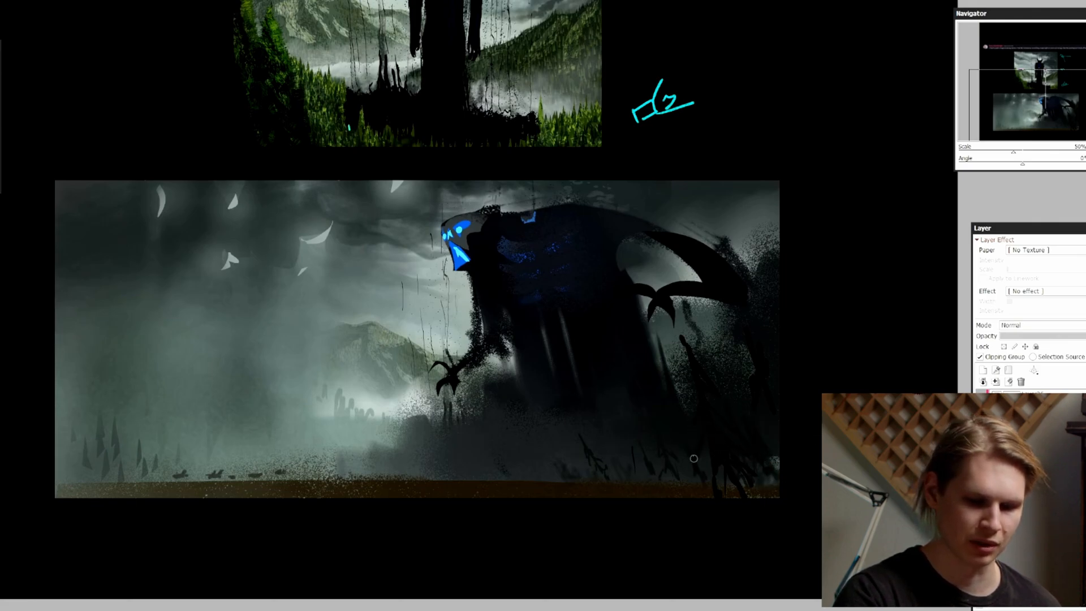
pyautogui.press('pagedown')
pyautogui.moveTo(773, 319); pyautogui.dragTo(769, 336)
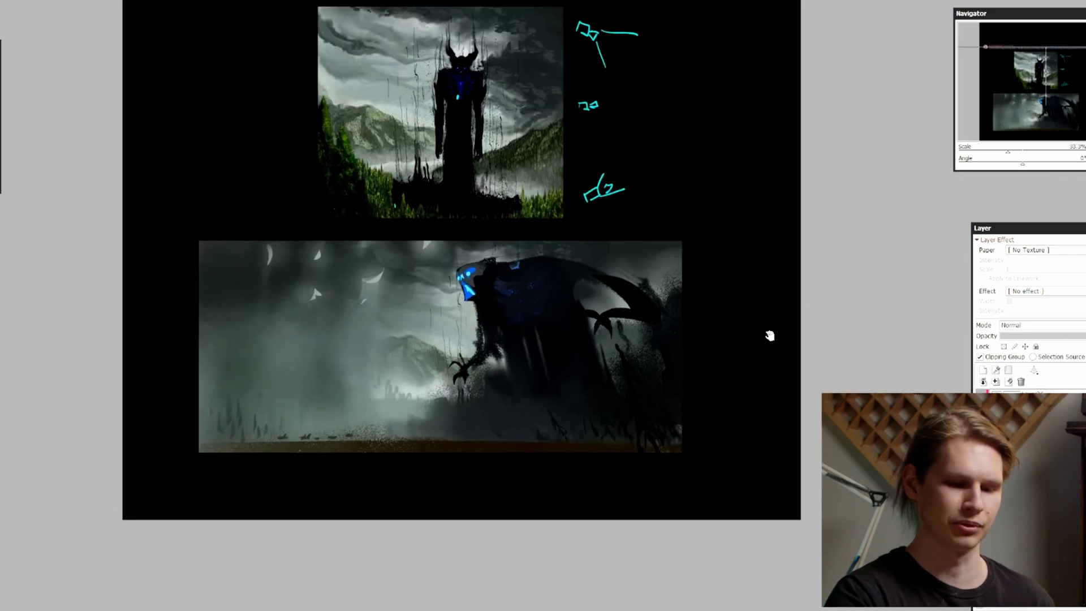
pyautogui.moveTo(680, 425); pyautogui.dragTo(669, 439)
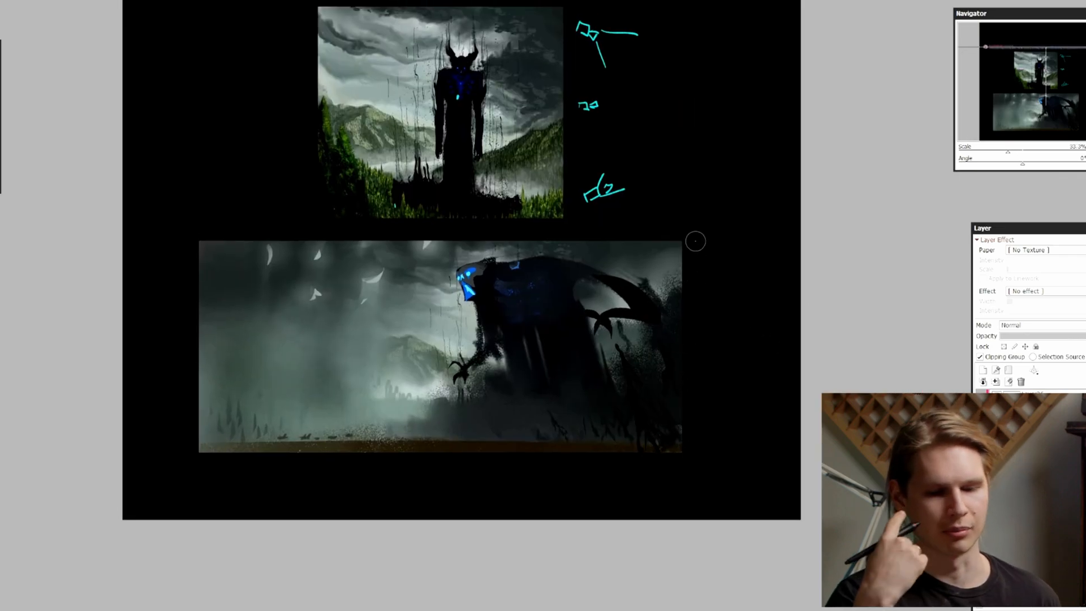
# Paint a faint dark grass tuft in the mist between the demon and the tiny figures, checking it in a mirrored view
pyautogui.keyDown('ctrl'); pyautogui.keyDown('alt'); pyautogui.click(498, 400); pyautogui.keyUp('alt'); pyautogui.keyUp('ctrl')
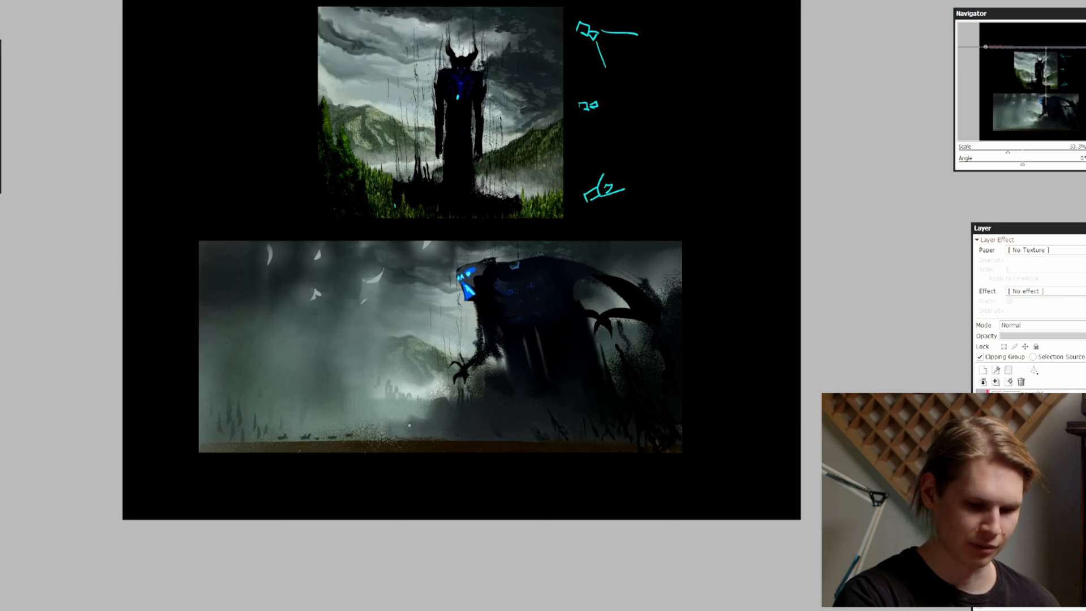
pyautogui.press('pageup')
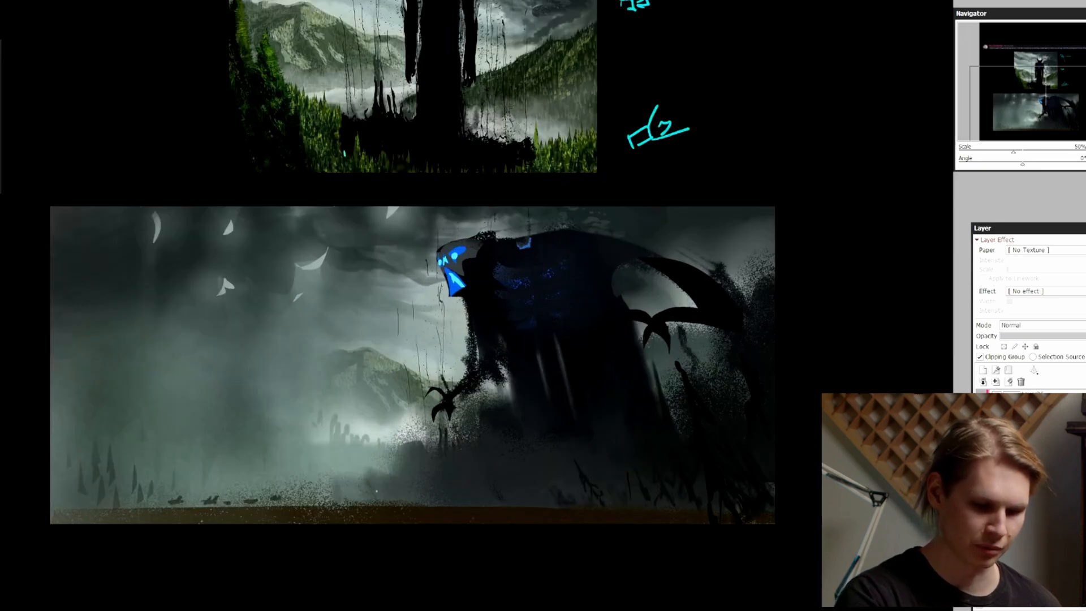
pyautogui.keyDown('ctrl'); pyautogui.keyDown('alt'); pyautogui.click(376, 490); pyautogui.keyUp('alt'); pyautogui.keyUp('ctrl')
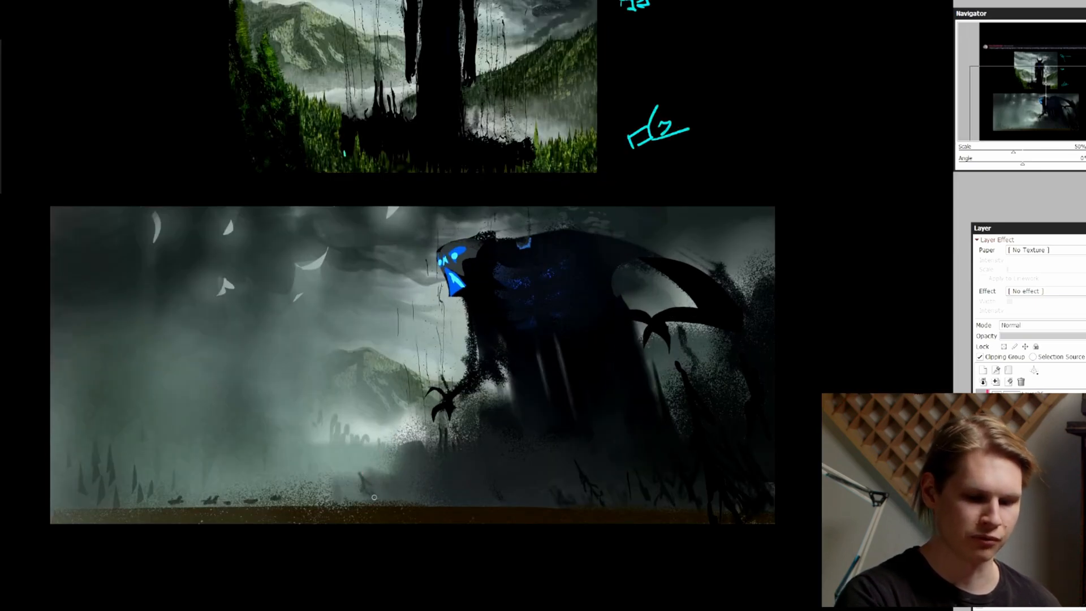
pyautogui.press('pagedown')
pyautogui.press('pagedown')
pyautogui.press('h')
pyautogui.press('pageup')
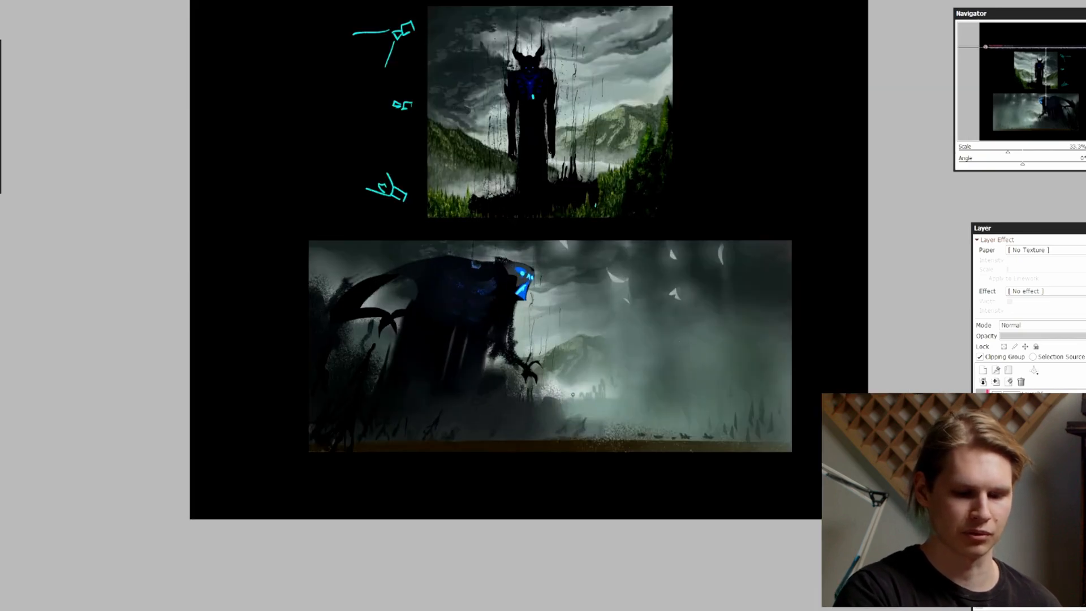
pyautogui.press('pagedown')
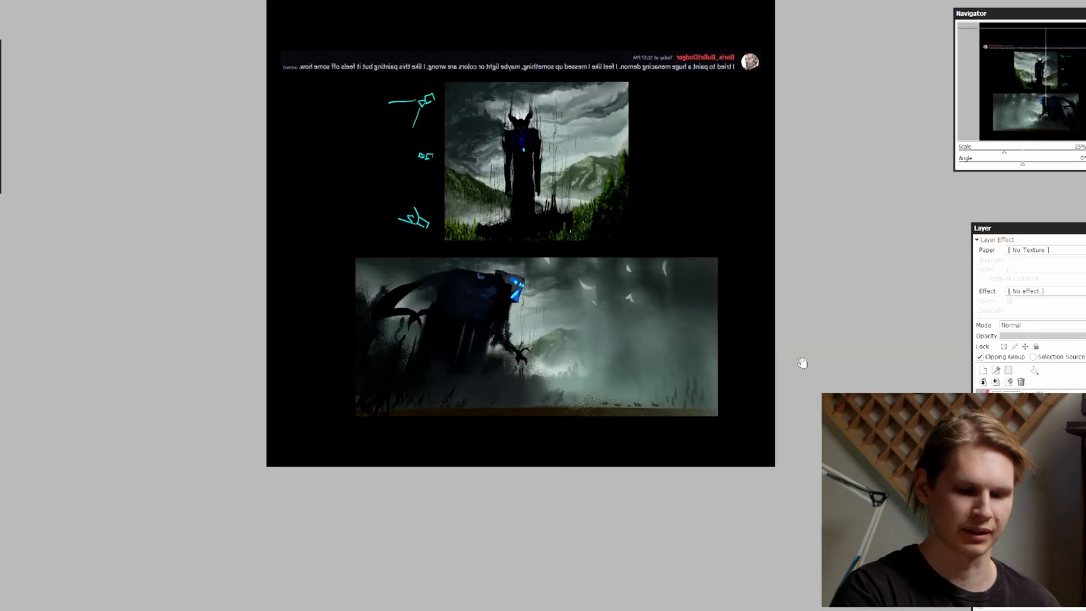
# Select a low rolling-hill shape in the mist behind the tiny figures, brush it in with a larger brush, deselect and flip back
pyautogui.moveTo(802, 364); pyautogui.dragTo(759, 372)
pyautogui.press('pageup')
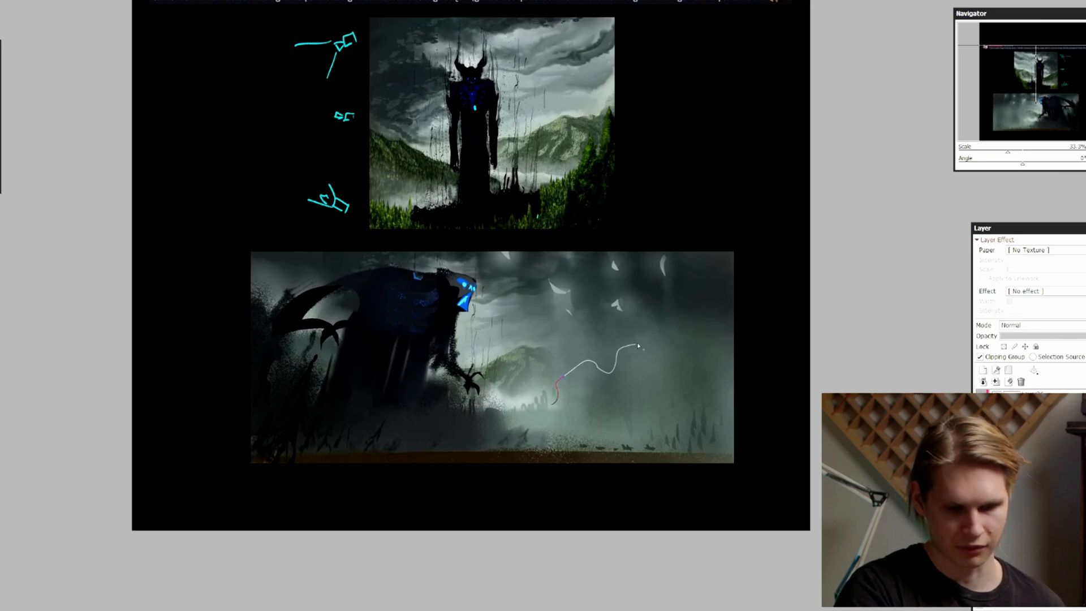
pyautogui.moveTo(692, 390)
pyautogui.mouseDown()
pyautogui.moveTo(736, 374)
pyautogui.moveTo(756, 435)
pyautogui.mouseUp()
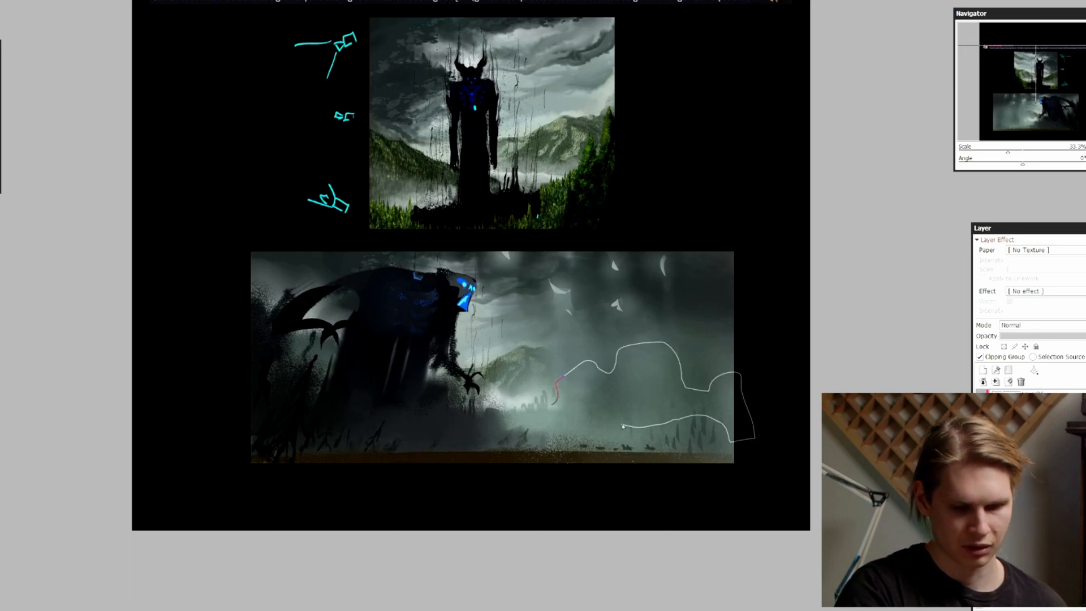
pyautogui.moveTo(622, 425); pyautogui.dragTo(537, 407)
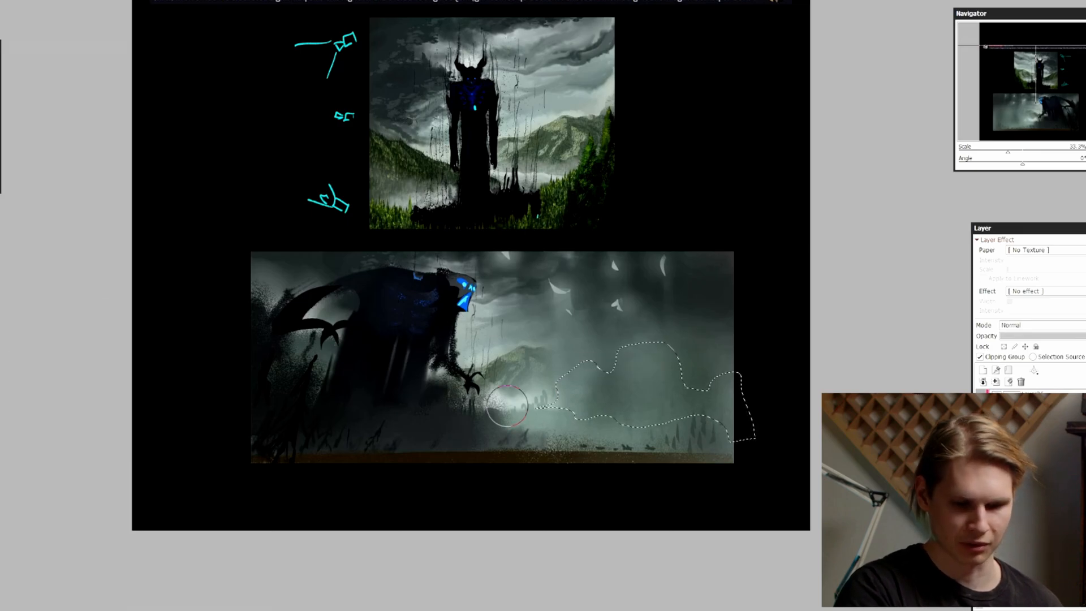
pyautogui.press(']')
pyautogui.press(']')
pyautogui.press(']')
pyautogui.press(']')
pyautogui.press(']')
pyautogui.moveTo(623, 392)
pyautogui.mouseDown()
pyautogui.moveTo(574, 412)
pyautogui.moveTo(609, 417)
pyautogui.mouseUp()
pyautogui.hotkey('ctrl', 'd')
pyautogui.press('h')
pyautogui.moveTo(664, 329); pyautogui.dragTo(679, 335)
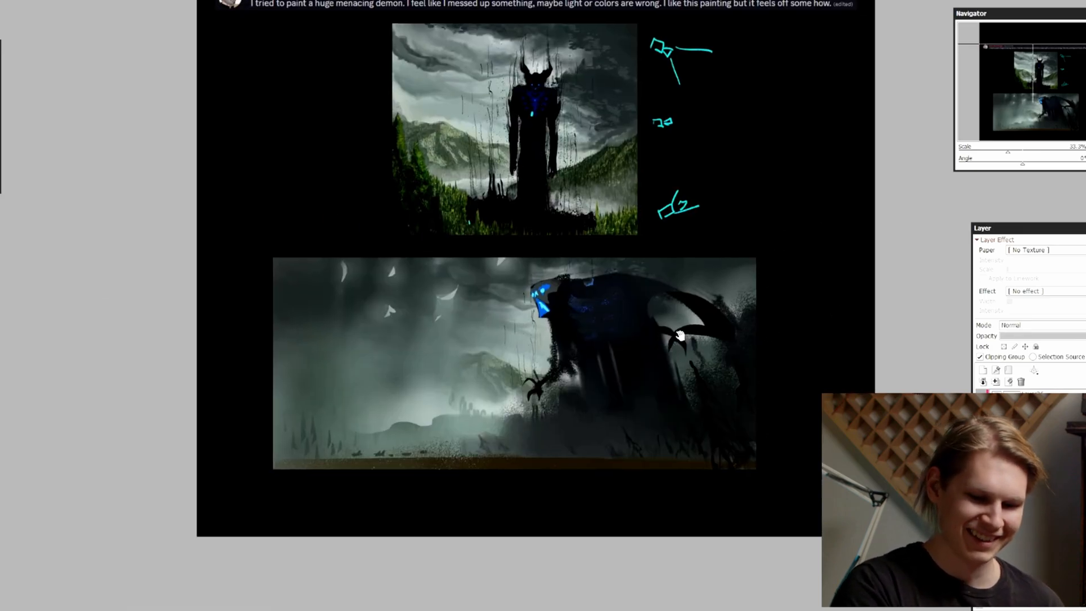
# Undo the hill shading, brush the distant hills in more faintly, deselect and touch up the ground around the tiny figures
pyautogui.hotkey('ctrl', 'z')
pyautogui.hotkey('ctrl', 'z')
pyautogui.moveTo(463, 422)
pyautogui.mouseDown()
pyautogui.moveTo(441, 407)
pyautogui.moveTo(400, 406)
pyautogui.mouseUp()
pyautogui.hotkey('ctrl', 'd')
pyautogui.keyDown('ctrl'); pyautogui.keyDown('shift'); pyautogui.click(442, 433); pyautogui.keyUp('shift'); pyautogui.keyUp('ctrl')
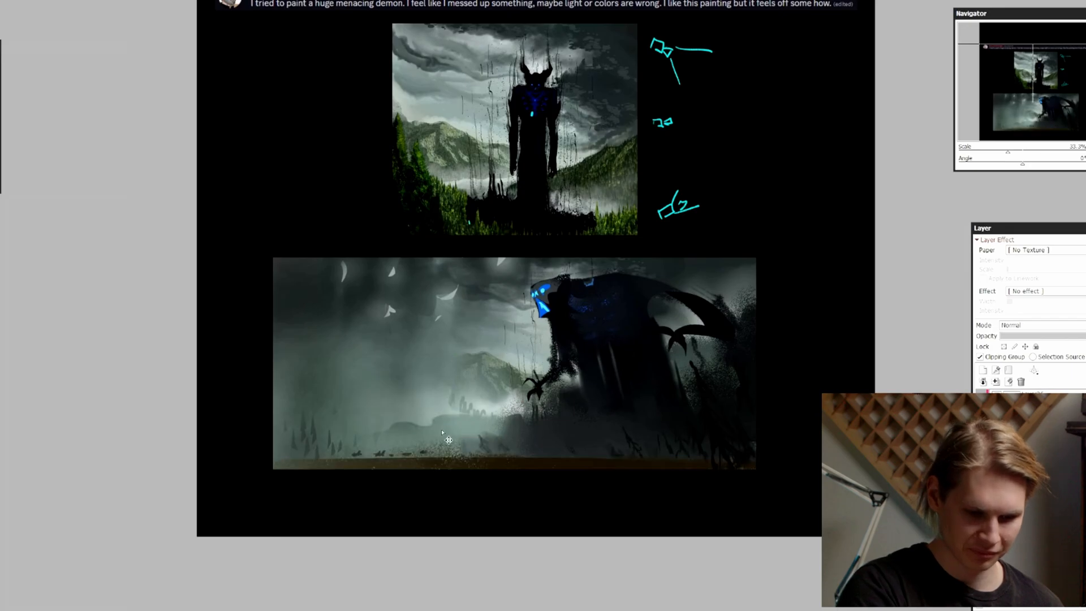
pyautogui.moveTo(328, 448); pyautogui.dragTo(459, 447)
pyautogui.press('pageup')
pyautogui.moveTo(642, 451); pyautogui.dragTo(713, 417)
pyautogui.hotkey('ctrl', 'z')
pyautogui.keyDown('ctrl'); pyautogui.keyDown('shift'); pyautogui.click(450, 491); pyautogui.keyUp('shift'); pyautogui.keyUp('ctrl')
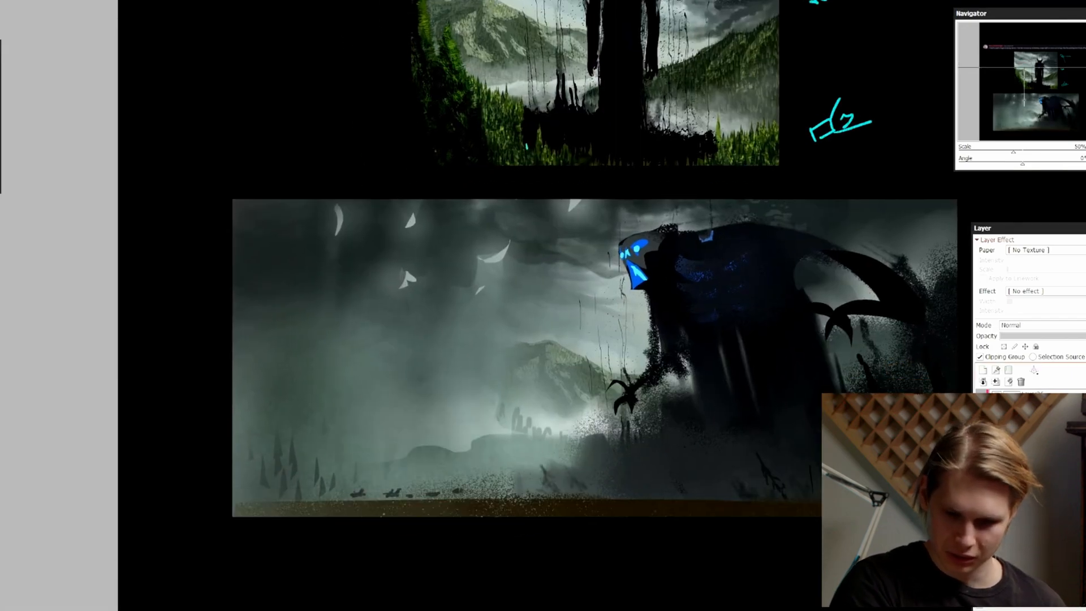
# Add a new layer and brush pale mist with a smaller brush along the ground behind the row of tiny figures
pyautogui.click(981, 480)
pyautogui.click(982, 481)
pyautogui.click(982, 508)
pyautogui.click(982, 509)
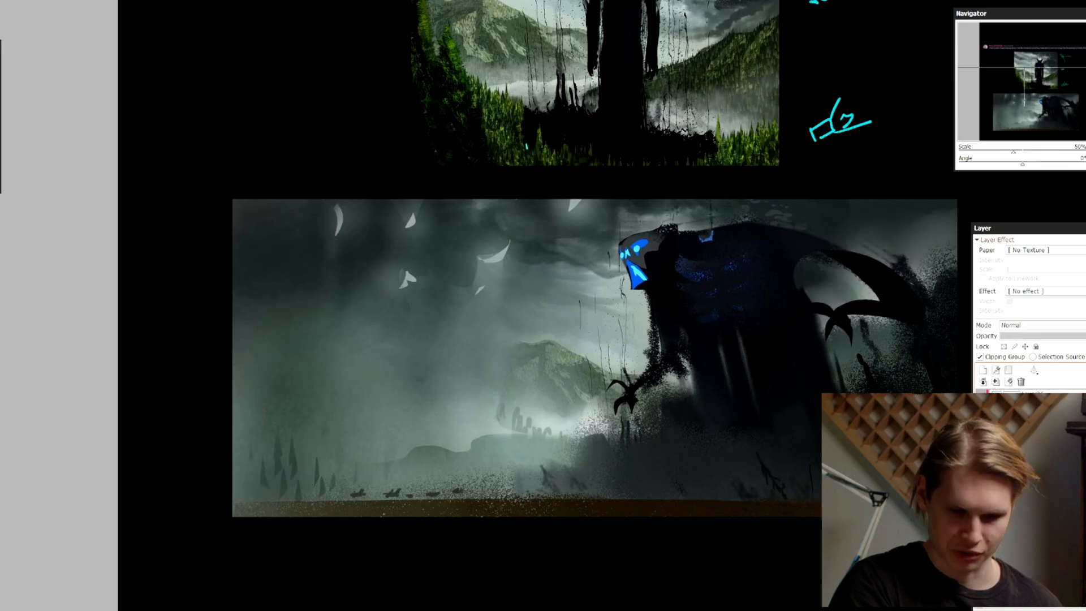
pyautogui.click(981, 523)
pyautogui.click(982, 523)
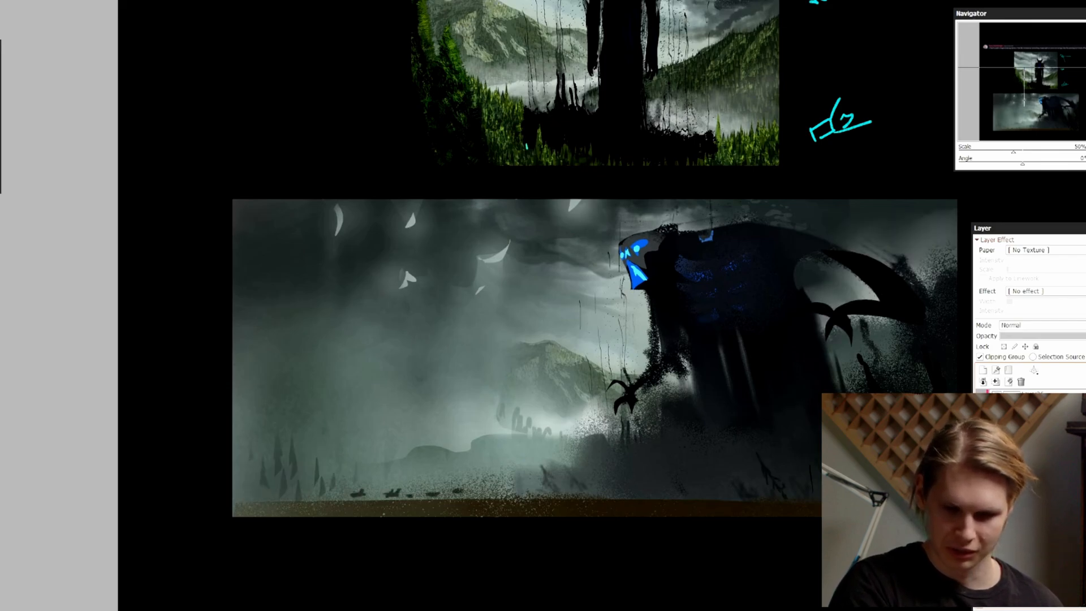
pyautogui.click(983, 370)
pyautogui.press('[')
pyautogui.moveTo(416, 493); pyautogui.dragTo(359, 499)
pyautogui.press('pageup')
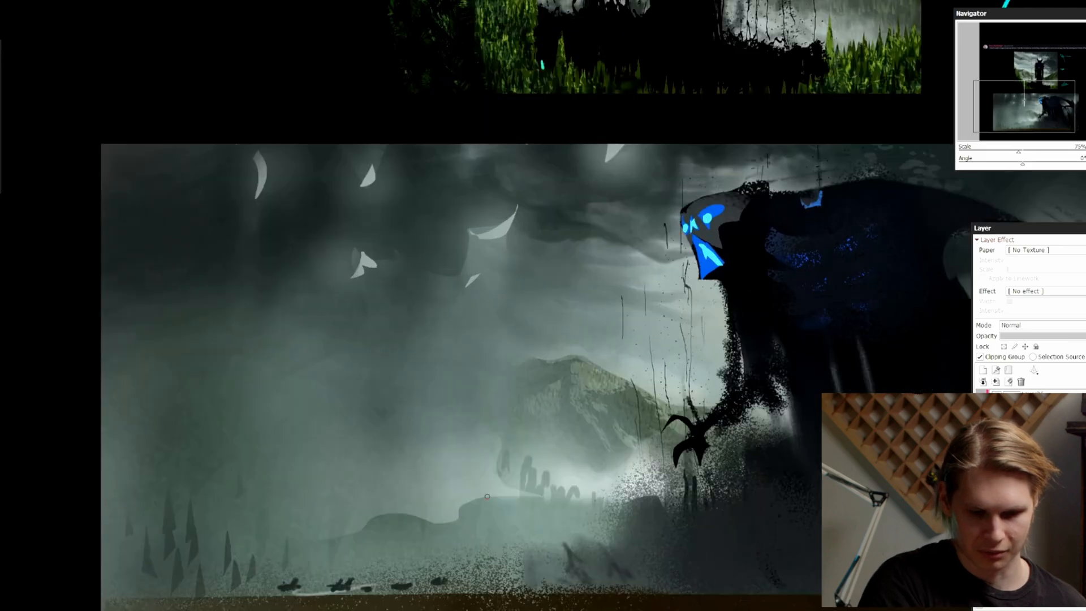
pyautogui.moveTo(360, 569); pyautogui.dragTo(571, 470)
pyautogui.hotkey('ctrl', 'z')
pyautogui.moveTo(494, 490); pyautogui.dragTo(439, 490)
pyautogui.moveTo(562, 494)
pyautogui.mouseDown()
pyautogui.moveTo(515, 493)
pyautogui.moveTo(629, 490)
pyautogui.mouseUp()
pyautogui.press('pagedown')
pyautogui.press('pagedown')
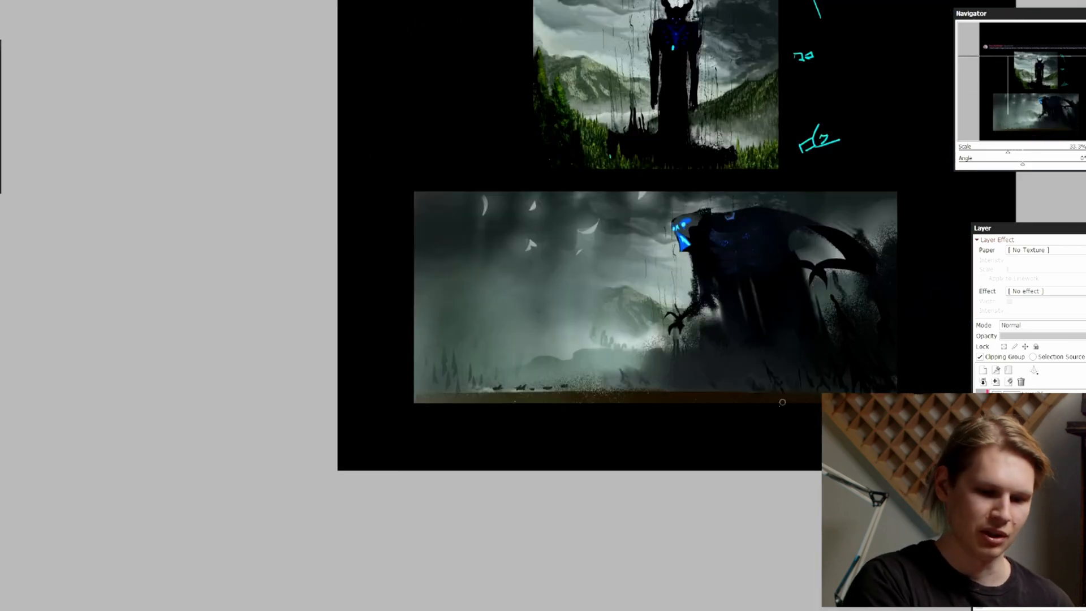
# Examine the pale ground mist and the overall composition in mirrored and normal views
pyautogui.press('h')
pyautogui.moveTo(640, 356); pyautogui.dragTo(654, 361)
pyautogui.press('pageup')
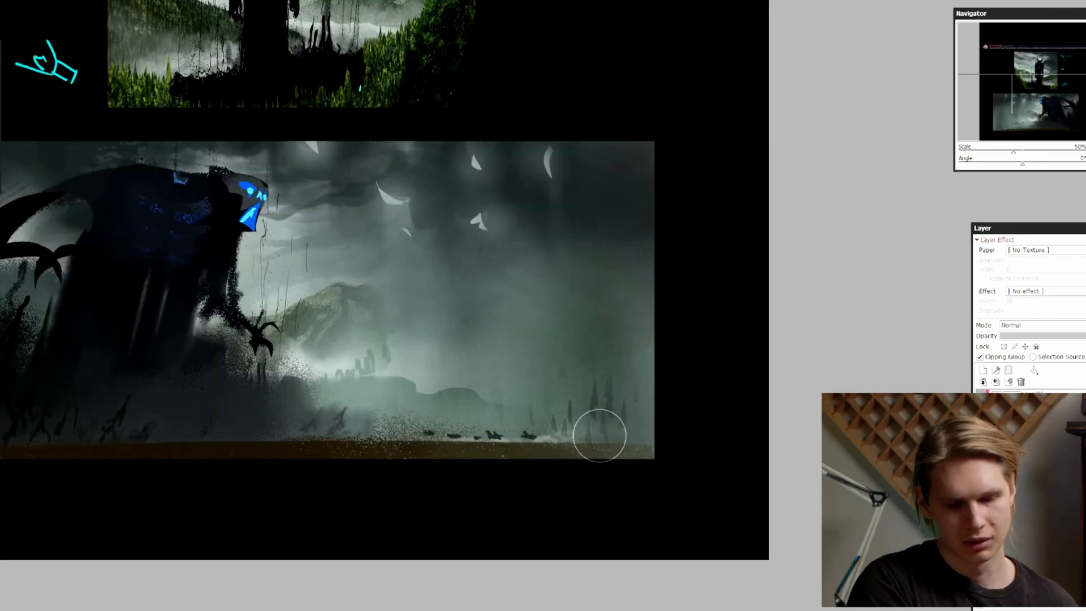
pyautogui.press('pagedown')
pyautogui.press('pagedown')
pyautogui.press('h')
pyautogui.moveTo(782, 343); pyautogui.dragTo(689, 399)
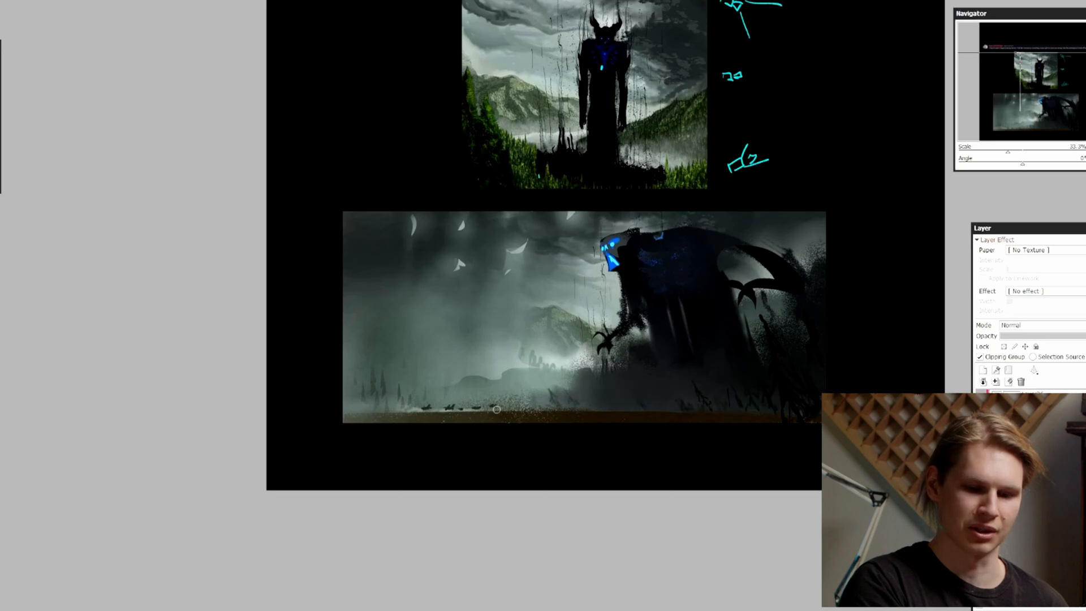
pyautogui.moveTo(674, 458); pyautogui.dragTo(731, 412)
pyautogui.press('pageup')
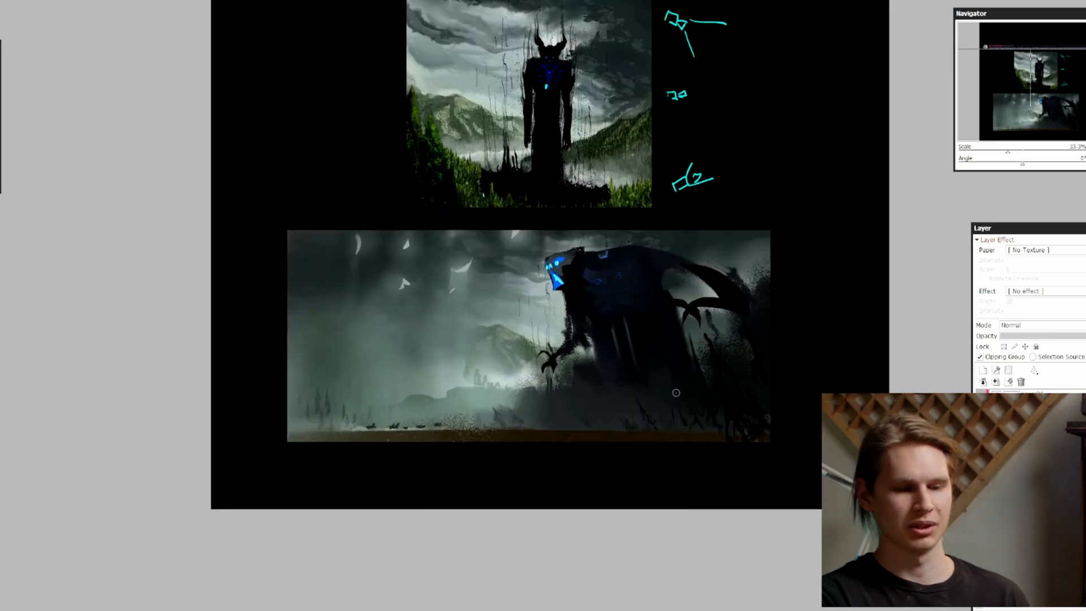
# Brush the pale mist along the ground around the tiny figures
pyautogui.press('pageup')
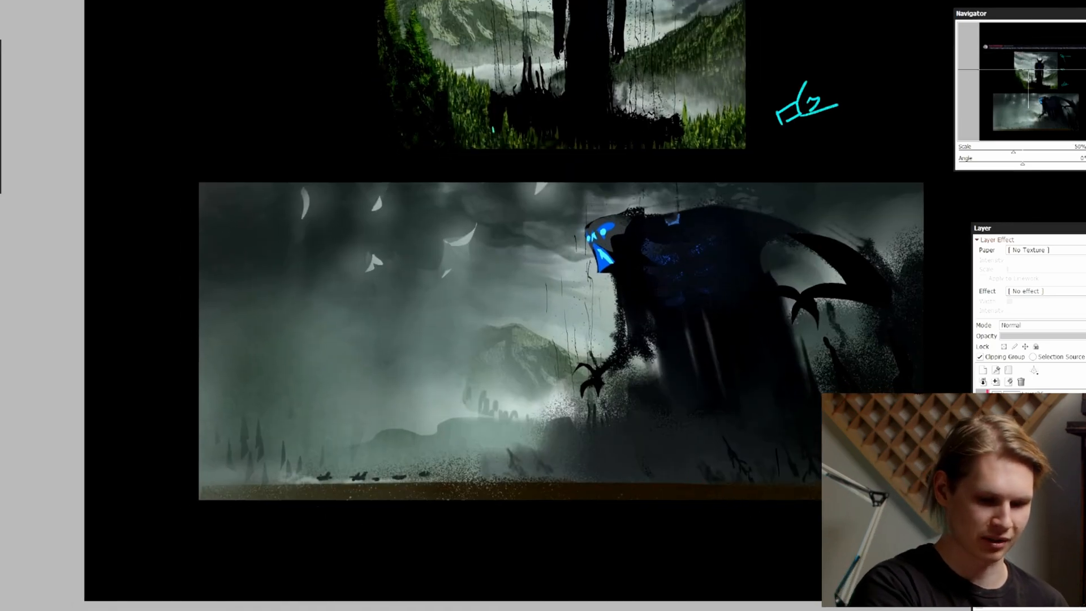
pyautogui.moveTo(592, 381); pyautogui.dragTo(672, 360)
pyautogui.press('pageup')
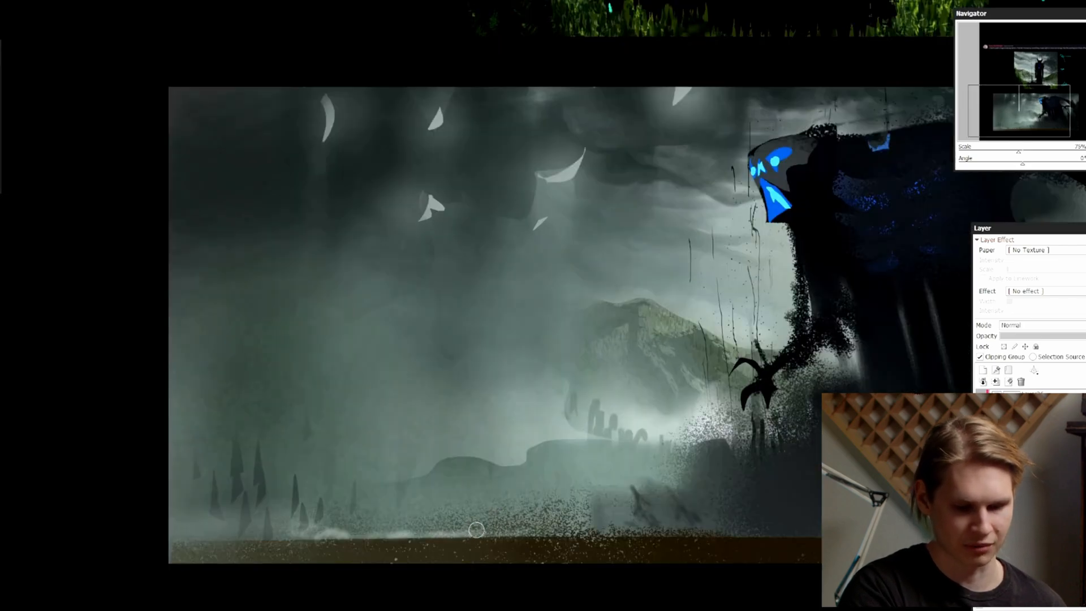
pyautogui.moveTo(443, 524); pyautogui.dragTo(433, 526)
pyautogui.moveTo(313, 526); pyautogui.dragTo(325, 529)
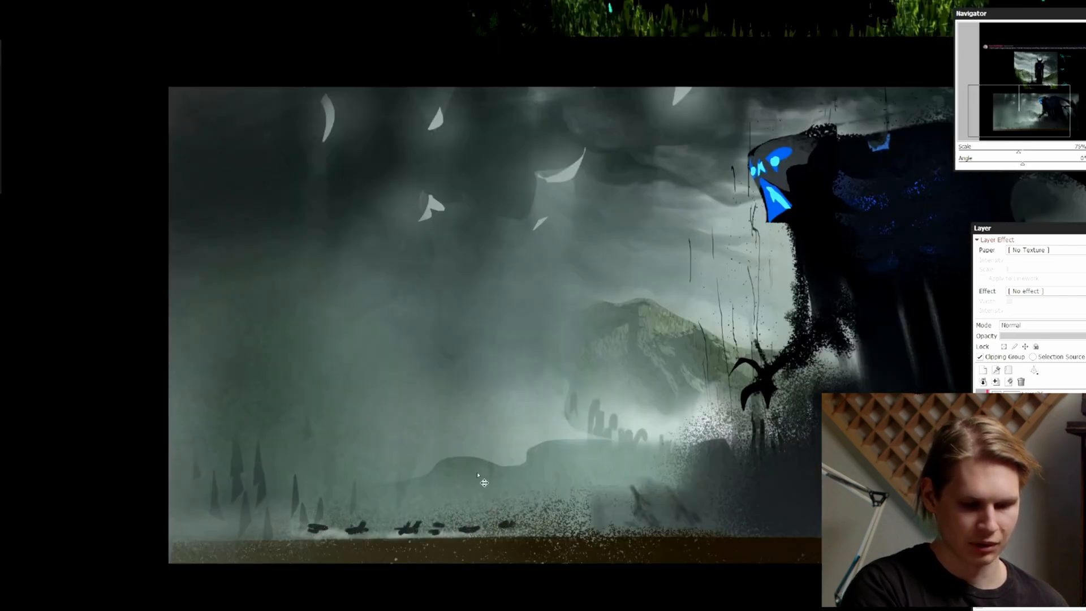
# Paint a small dark winged silhouette above the front of the row of figures using a smaller brush, undoing the first attempt
pyautogui.press('[')
pyautogui.moveTo(482, 505)
pyautogui.mouseDown()
pyautogui.moveTo(462, 528)
pyautogui.moveTo(482, 498)
pyautogui.moveTo(487, 528)
pyautogui.mouseUp()
pyautogui.hotkey('ctrl', 'z')
pyautogui.press('[')
pyautogui.press('pagedown')
pyautogui.press('pagedown')
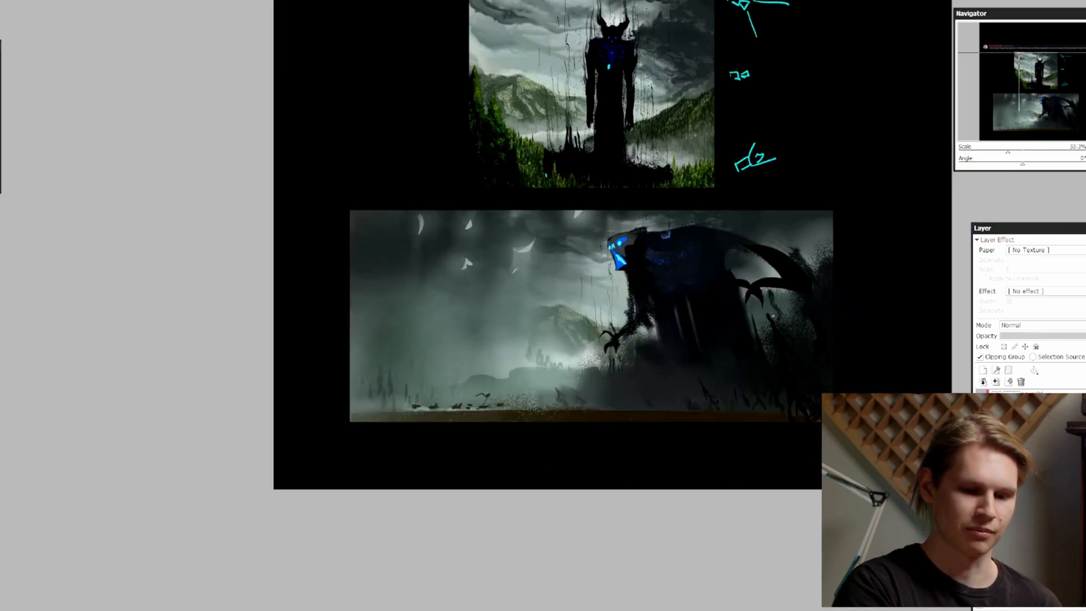
# Add small pale touches at the feet of the tiny figures in the mirrored view, then restore the normal orientation
pyautogui.press('h')
pyautogui.press('pageup')
pyautogui.moveTo(713, 366); pyautogui.dragTo(719, 378)
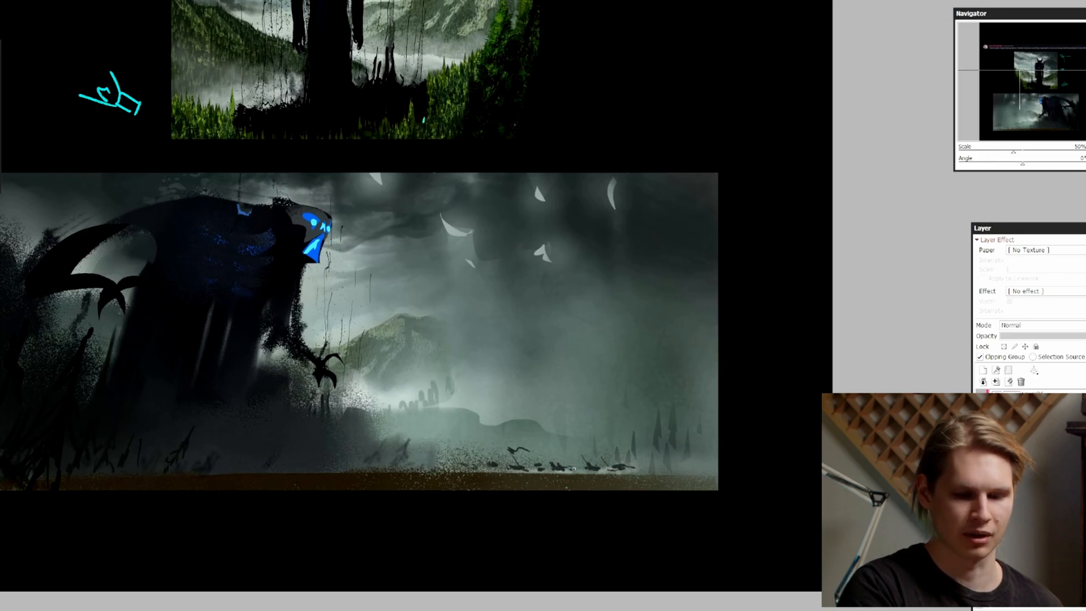
pyautogui.moveTo(637, 466); pyautogui.dragTo(640, 467)
pyautogui.press('pagedown')
pyautogui.press('pagedown')
pyautogui.press('pagedown')
pyautogui.press('h')
pyautogui.press('pageup')
pyautogui.press('pageup')
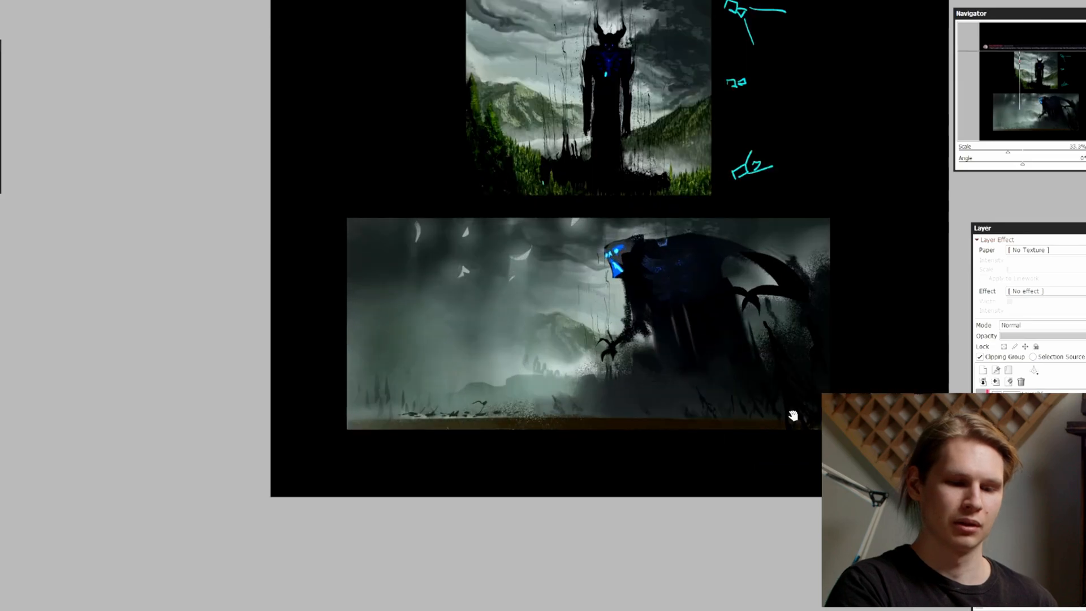
pyautogui.moveTo(790, 407); pyautogui.dragTo(777, 414)
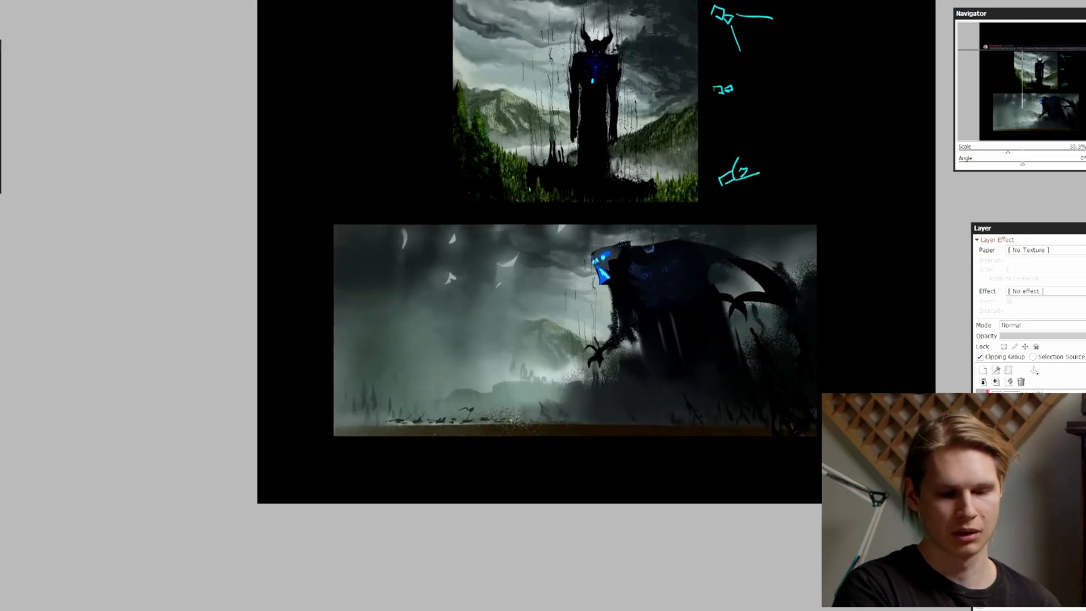
# Lower the brightness of the tiny figures' layer with Brightness/Contrast and compare the result with the previous state
pyautogui.press('pageup')
pyautogui.moveTo(750, 452); pyautogui.dragTo(740, 460)
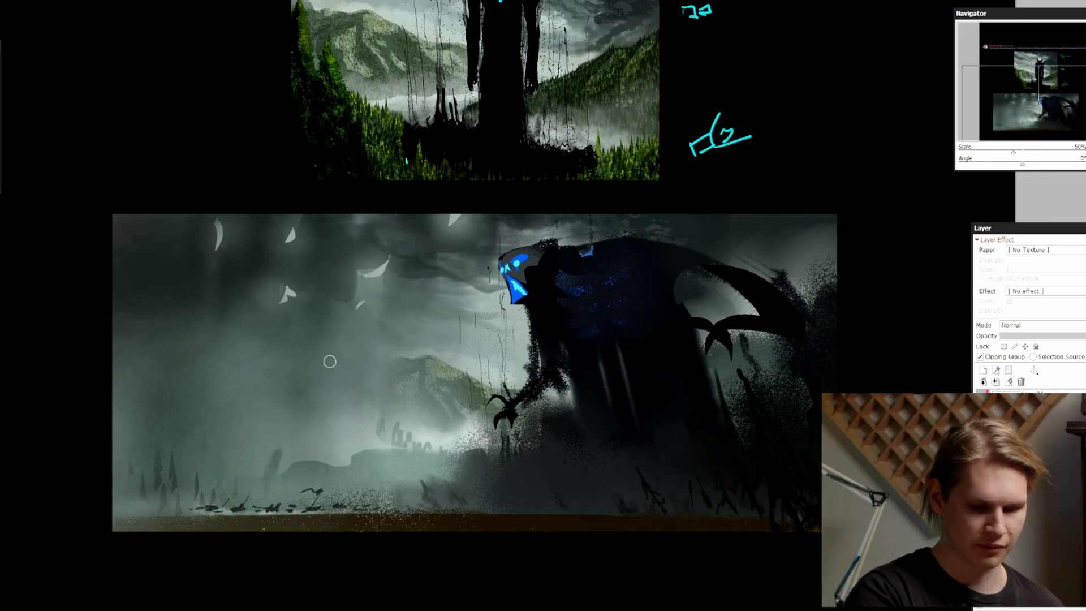
pyautogui.press('h')
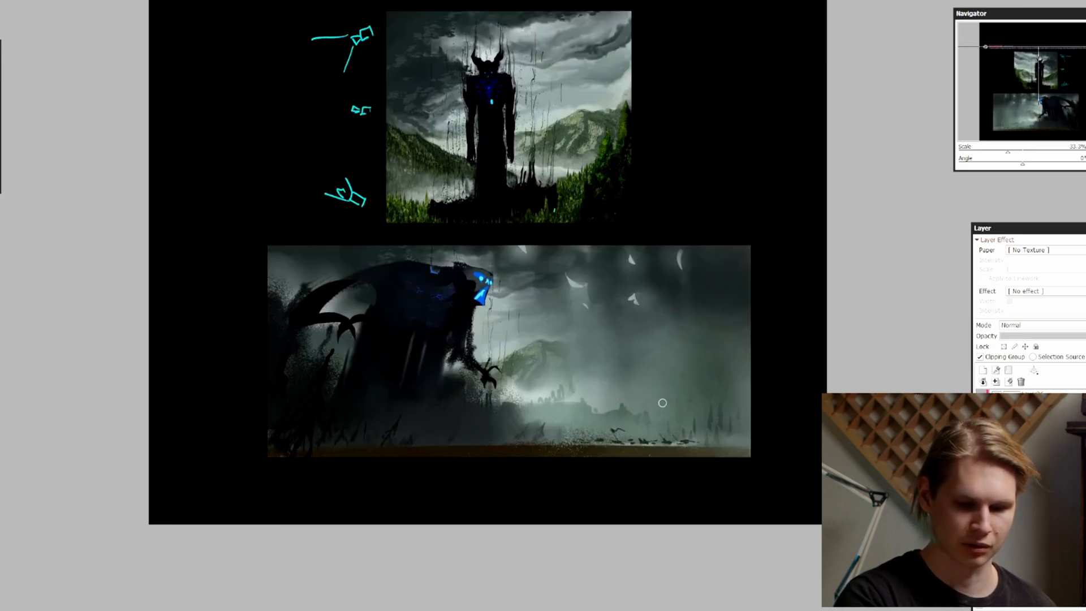
pyautogui.press('h')
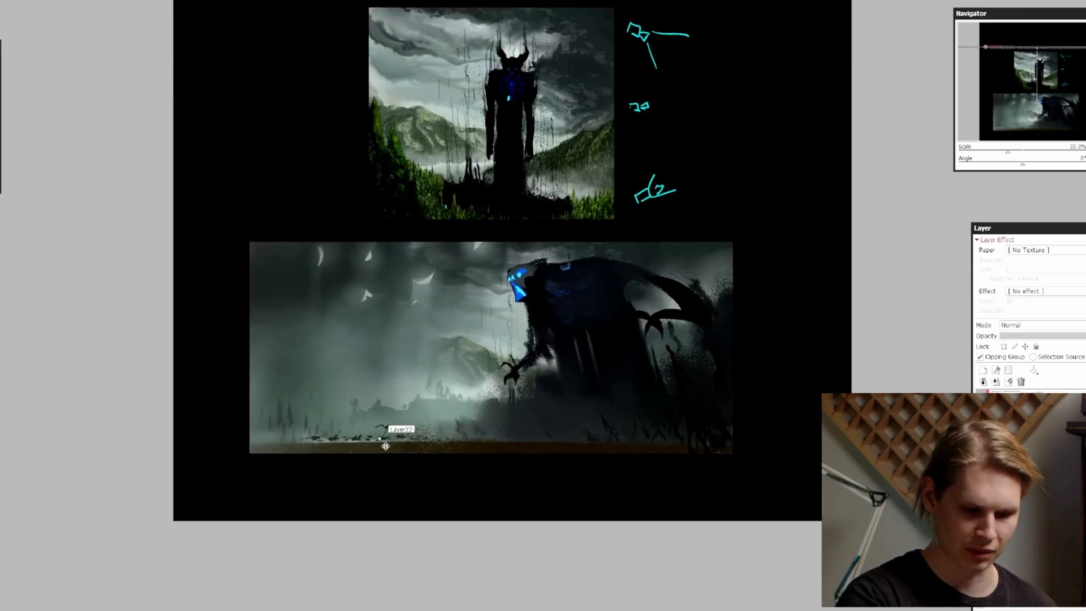
pyautogui.hotkey('ctrl', 'z')
pyautogui.hotkey('ctrl', 'b')
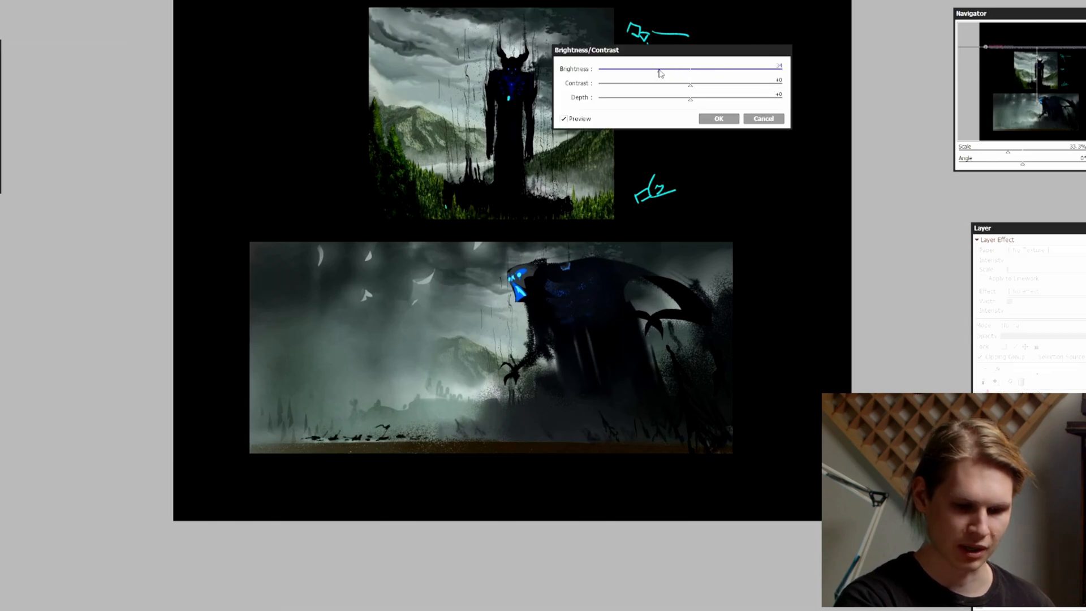
pyautogui.scroll(-1, 701, 161)
pyautogui.moveTo(711, 162); pyautogui.dragTo(700, 136)
pyautogui.scroll(1, 761, 39)
pyautogui.click(718, 119)
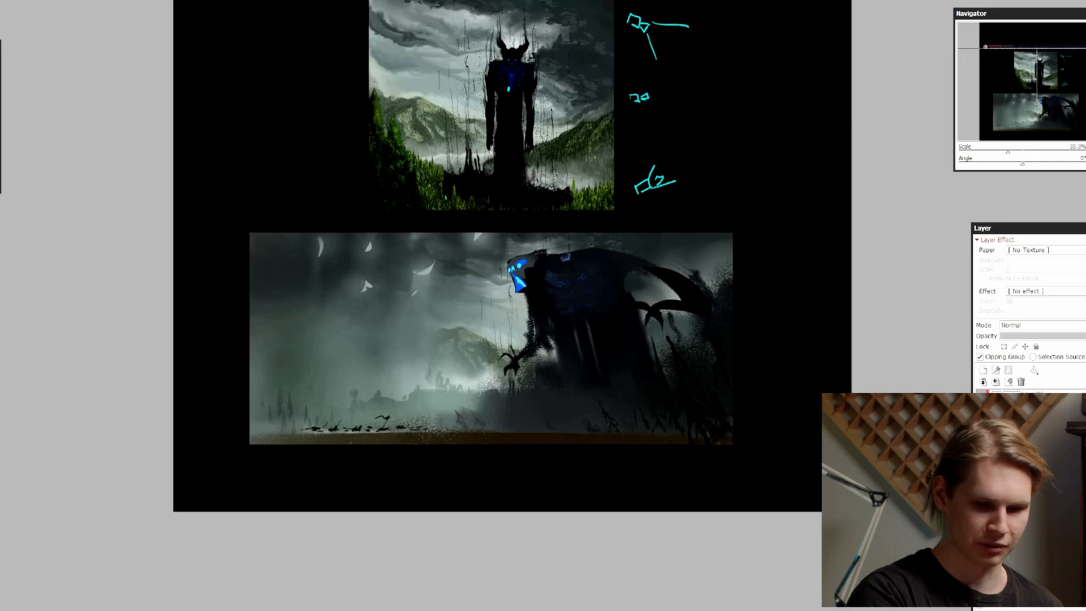
pyautogui.hotkey('ctrl', 'z')
pyautogui.hotkey('ctrl', 'y')
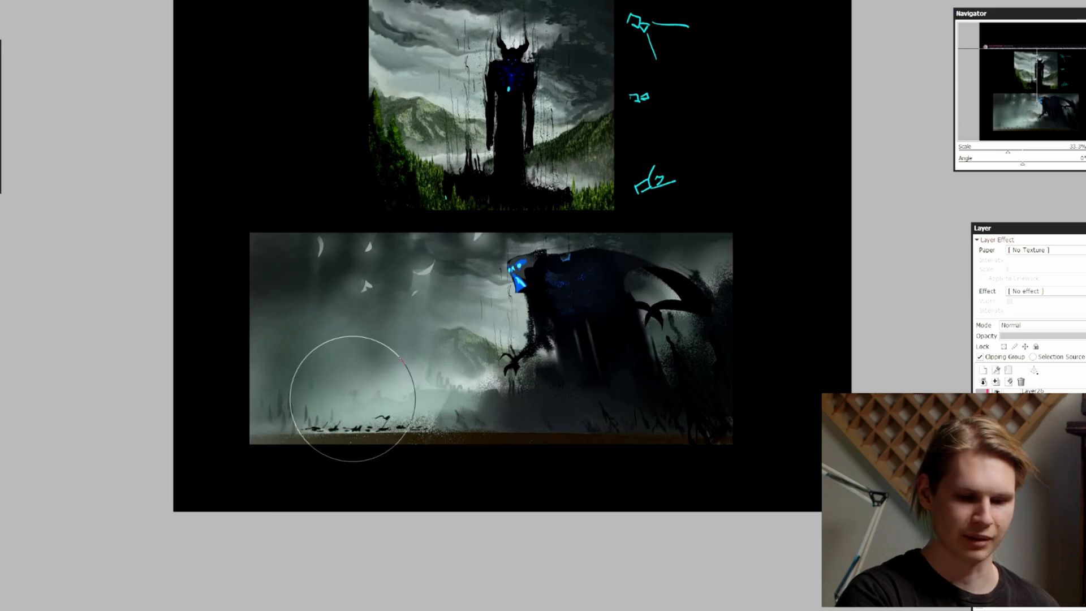
# Brush soft diagonal light shafts into the mist ahead of the demon using slanted selections and a size 360 brush, working in mirrored view
pyautogui.press('pagedown')
pyautogui.press('h')
pyautogui.hotkey('ctrl', 'z')
pyautogui.moveTo(521, 291); pyautogui.dragTo(588, 362)
pyautogui.press(']')
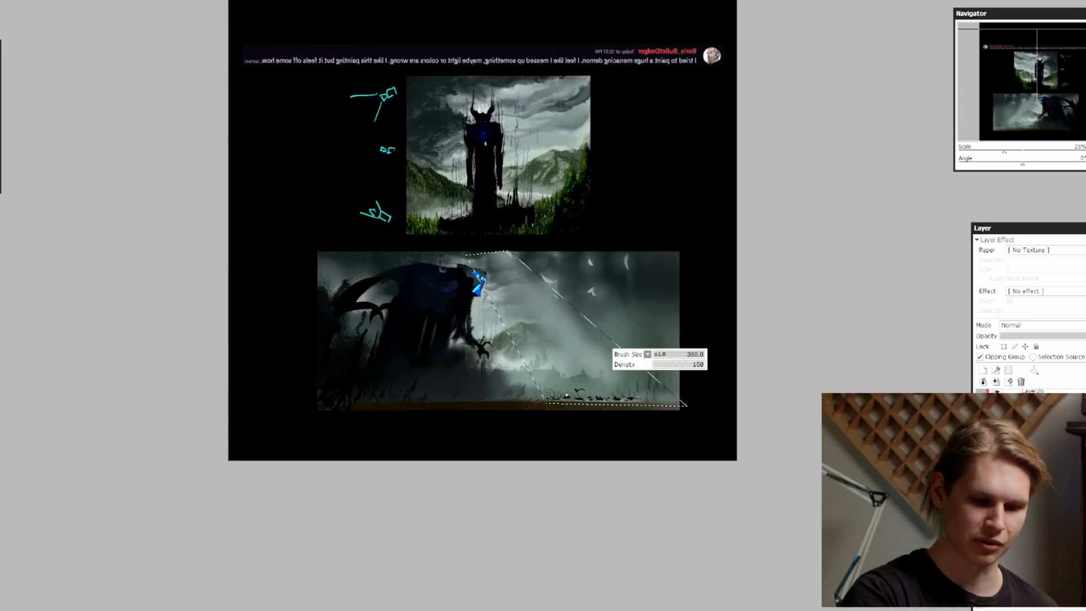
pyautogui.hotkey('ctrl', 'z')
pyautogui.moveTo(526, 276); pyautogui.dragTo(551, 325)
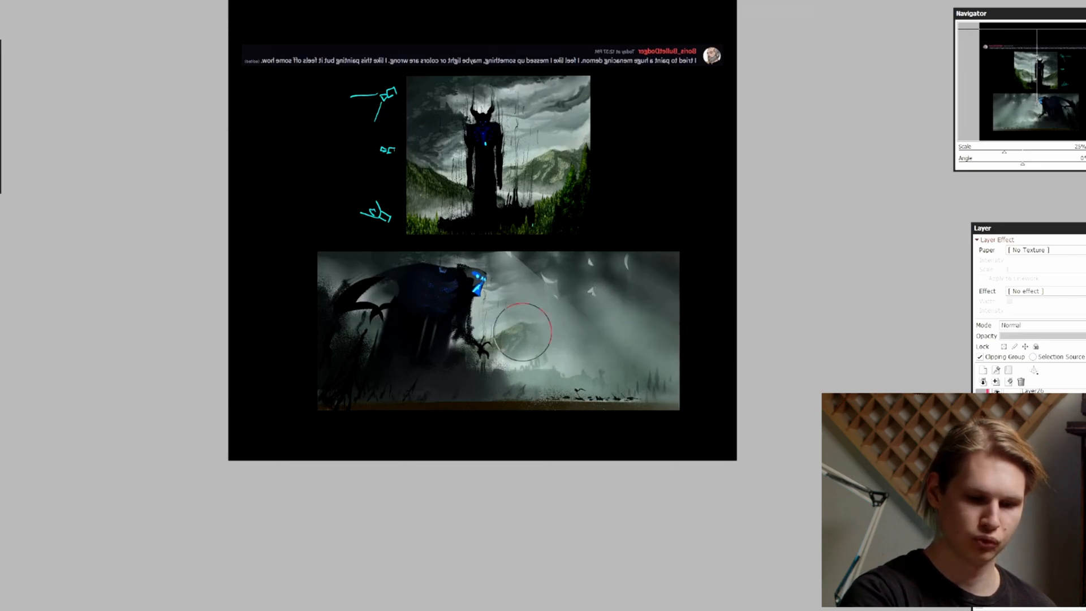
pyautogui.press('h')
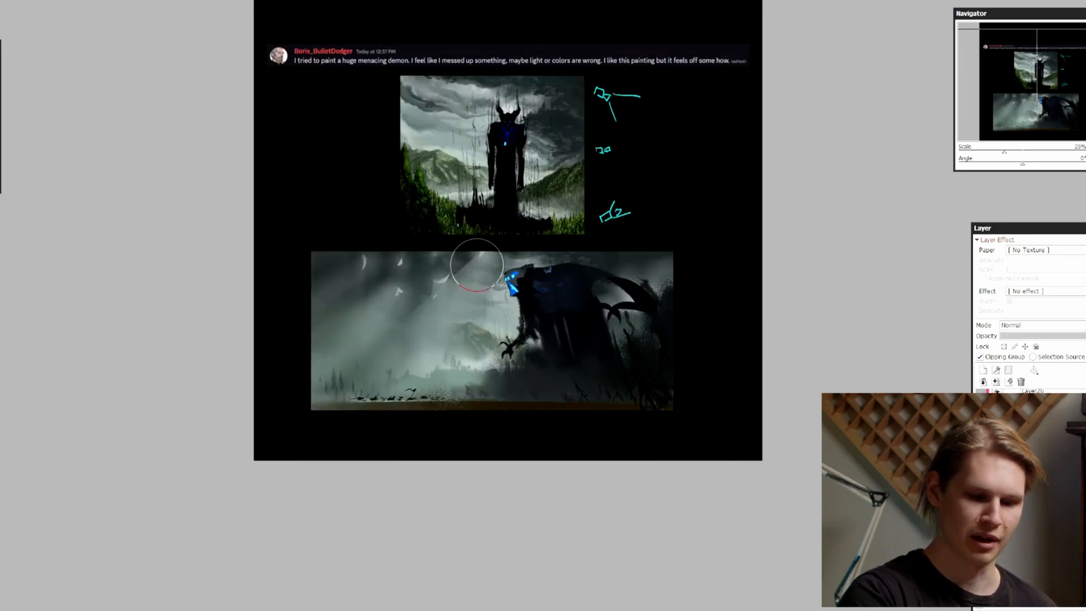
# Examine the reworked demon painting alongside the original submission at different zoom levels and in mirrored view
pyautogui.press('pageup')
pyautogui.moveTo(759, 339); pyautogui.dragTo(747, 373)
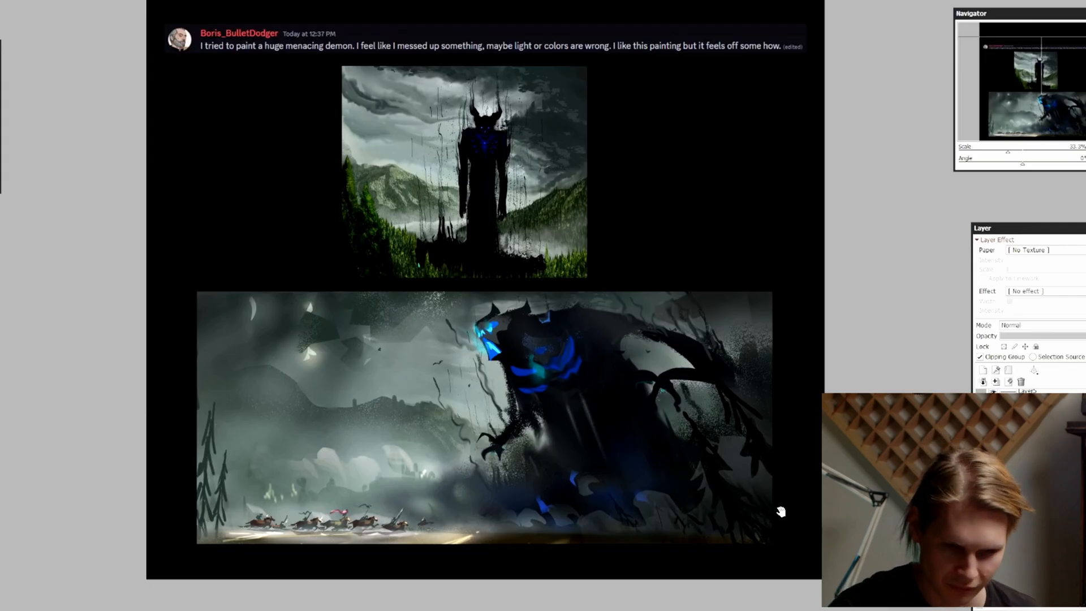
pyautogui.moveTo(780, 511); pyautogui.dragTo(786, 491)
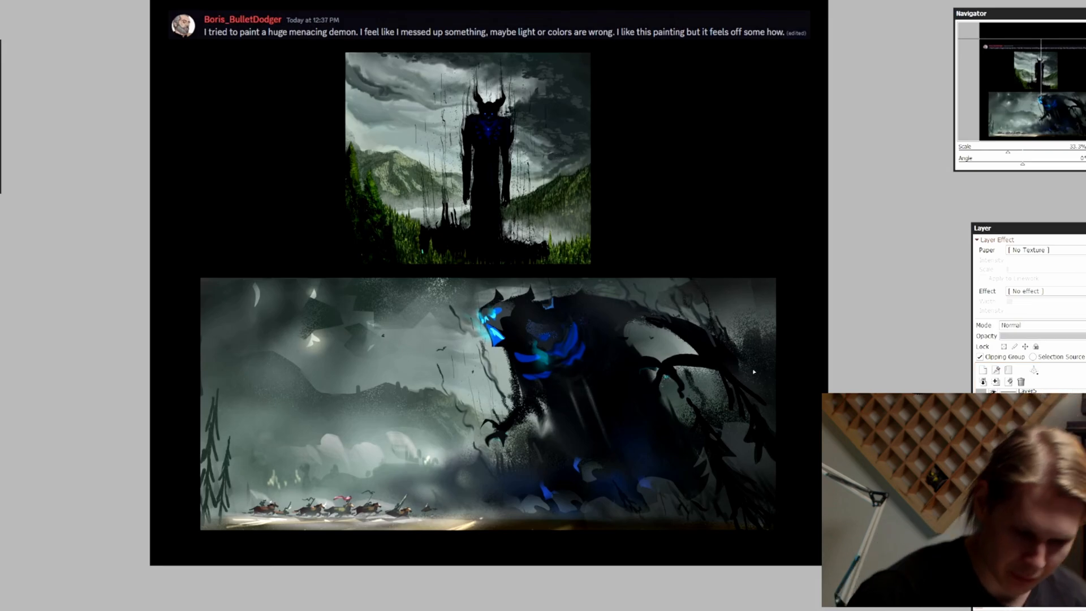
pyautogui.press('h')
pyautogui.press('pagedown')
pyautogui.press('pageup')
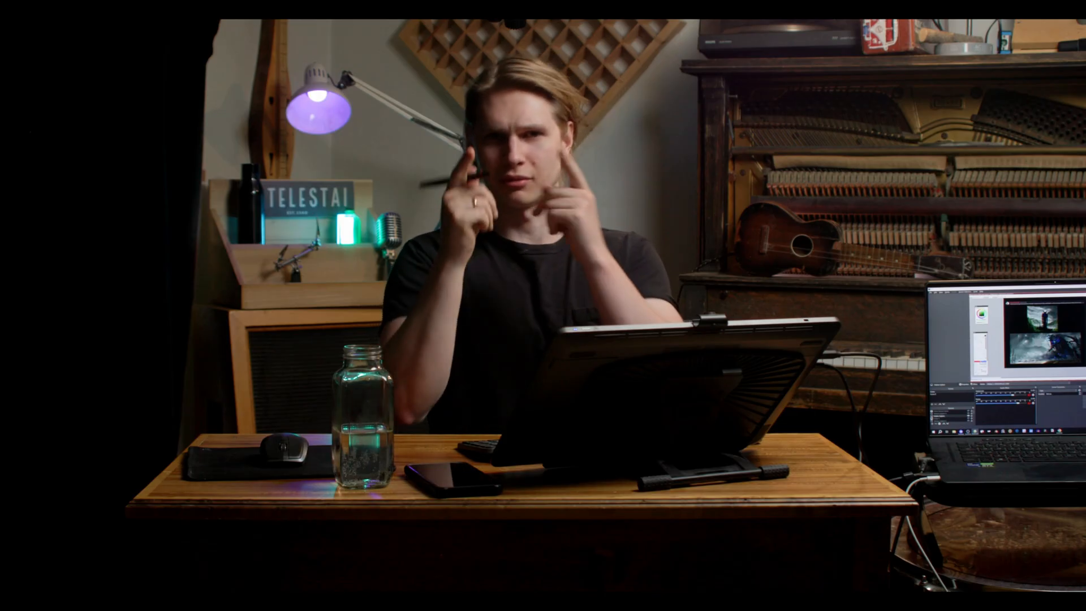